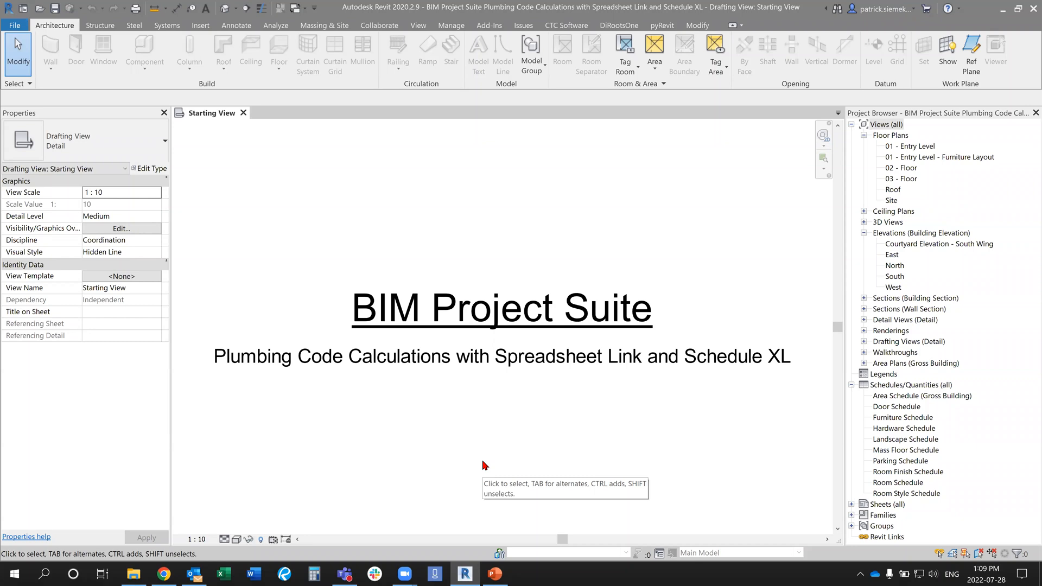
Open the 01 - Entry Level floor plan at Classroom 105.
left_click(907, 150)
double_click(907, 149)
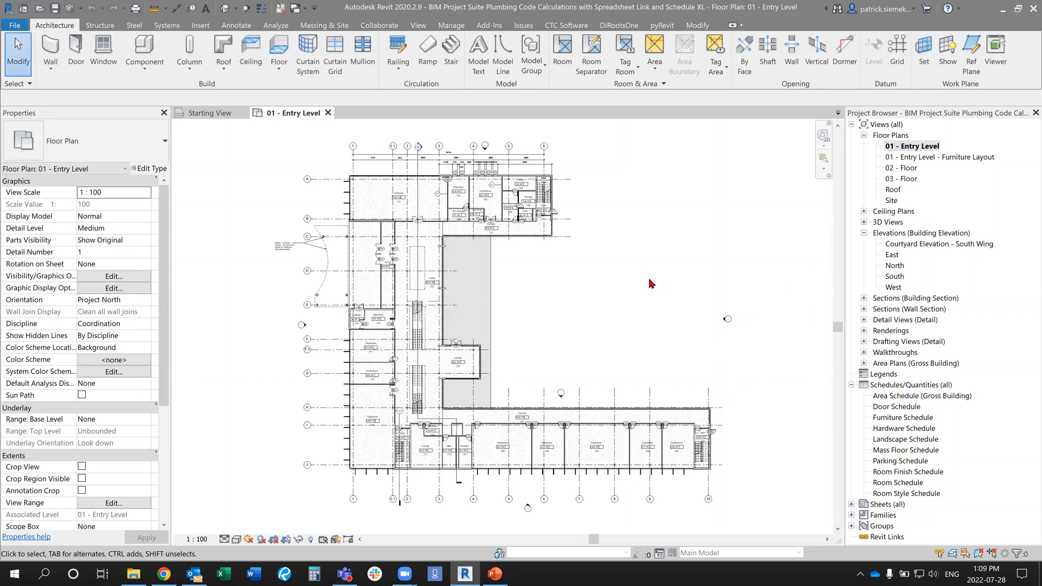
scroll(619, 456, "up", 5)
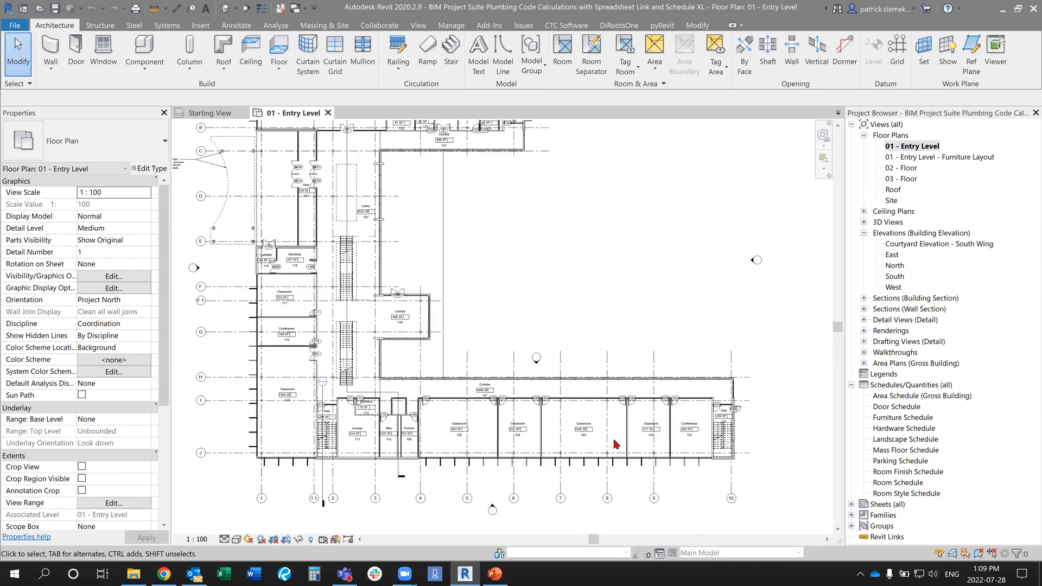
scroll(616, 444, "up", 3)
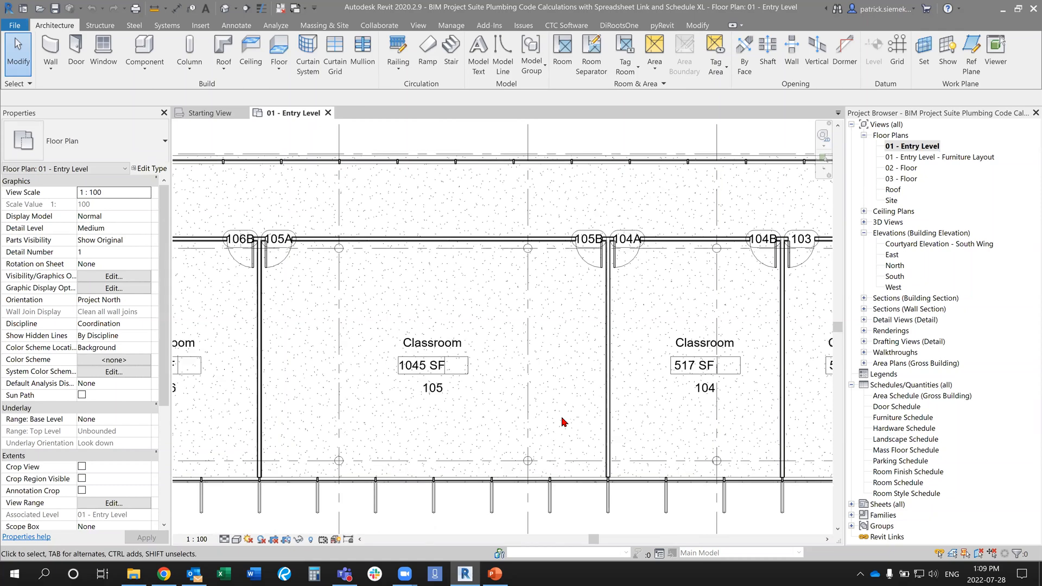
Set the occupancy category of room 105 to Corridor.
left_click(480, 321)
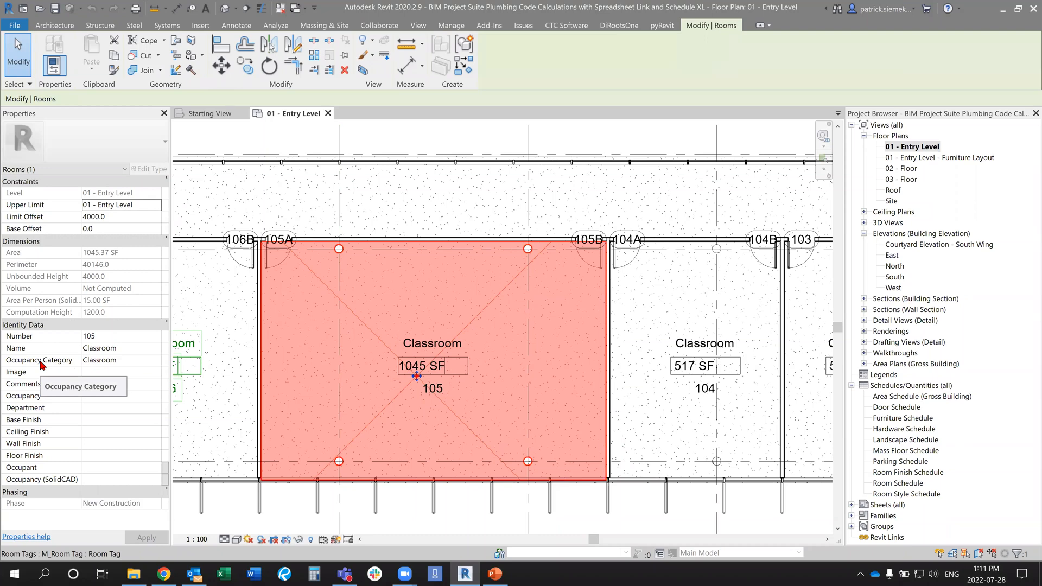
left_click(157, 364)
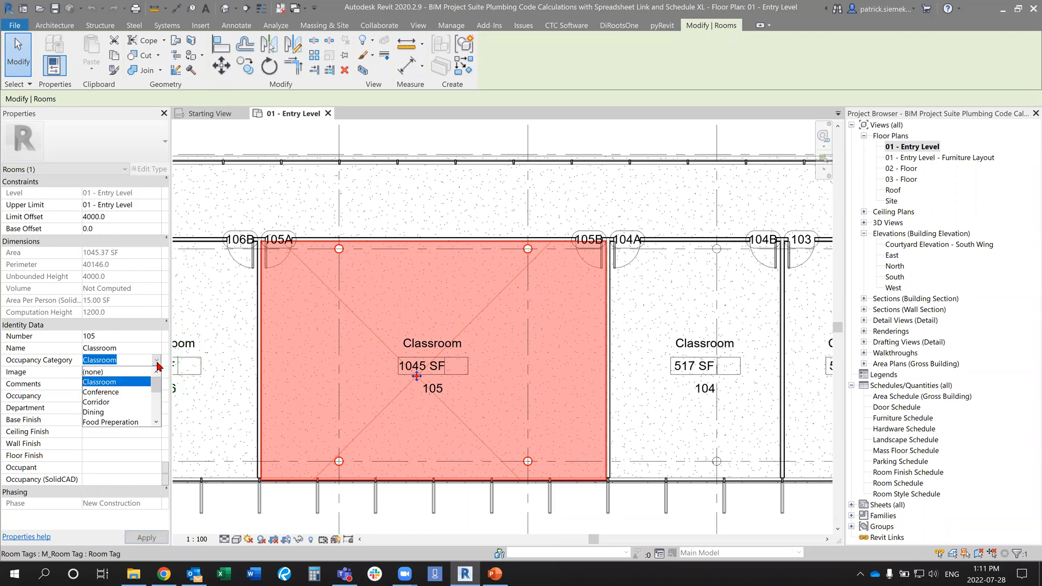
left_click(119, 402)
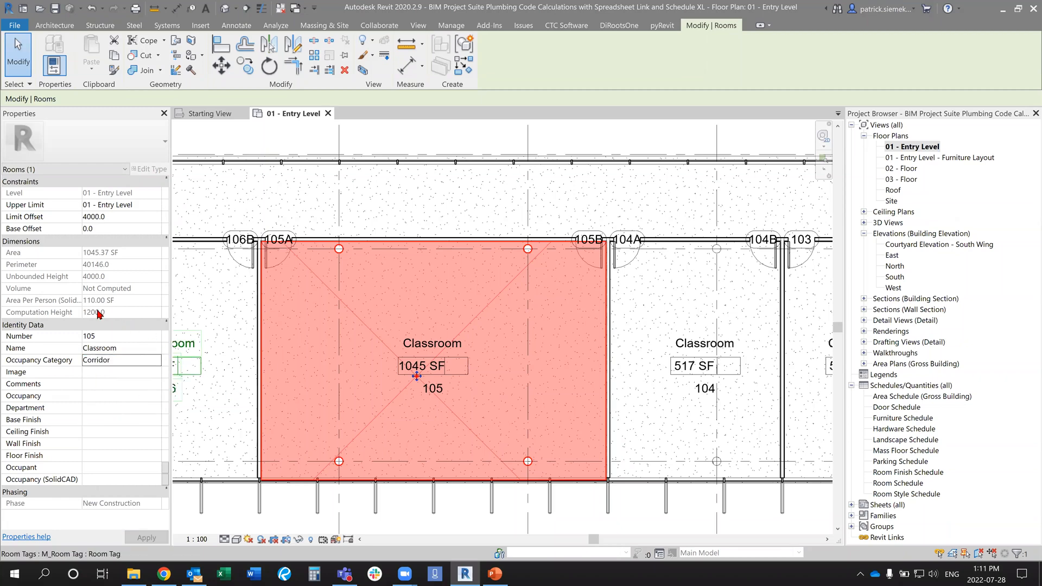
Return room 105's occupancy category to Classroom.
key("ctrl")
left_click(153, 360)
left_click(156, 360)
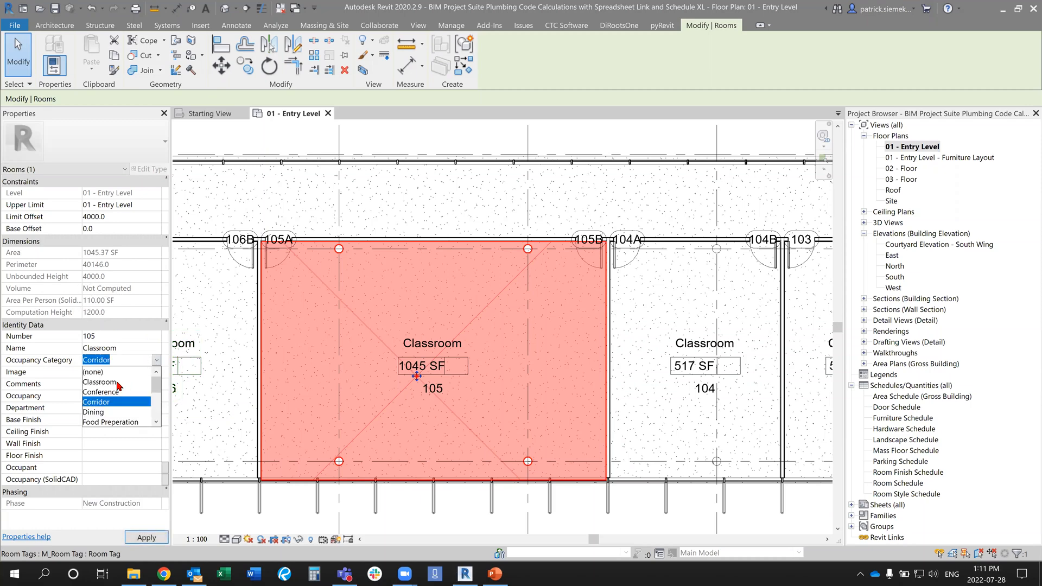
left_click(117, 382)
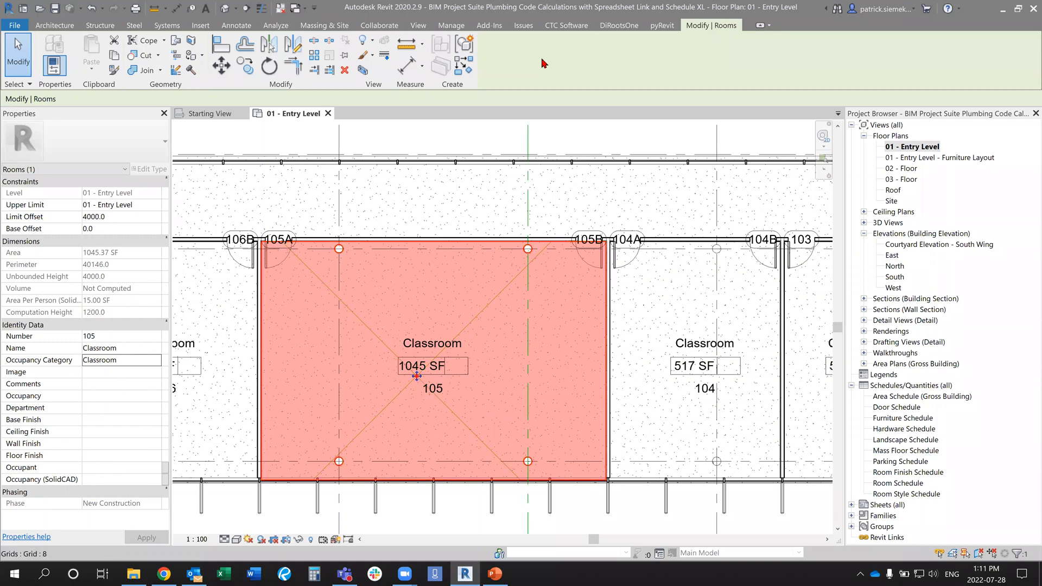
Start CTC Spreadsheet Link and add the Rooms category to the selected categories.
left_click(566, 25)
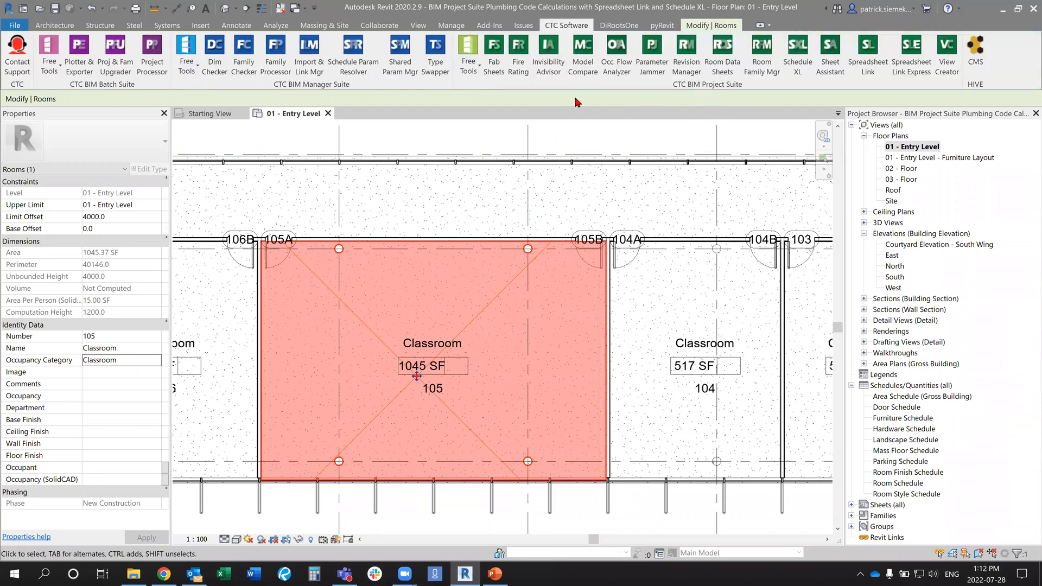
left_click(858, 73)
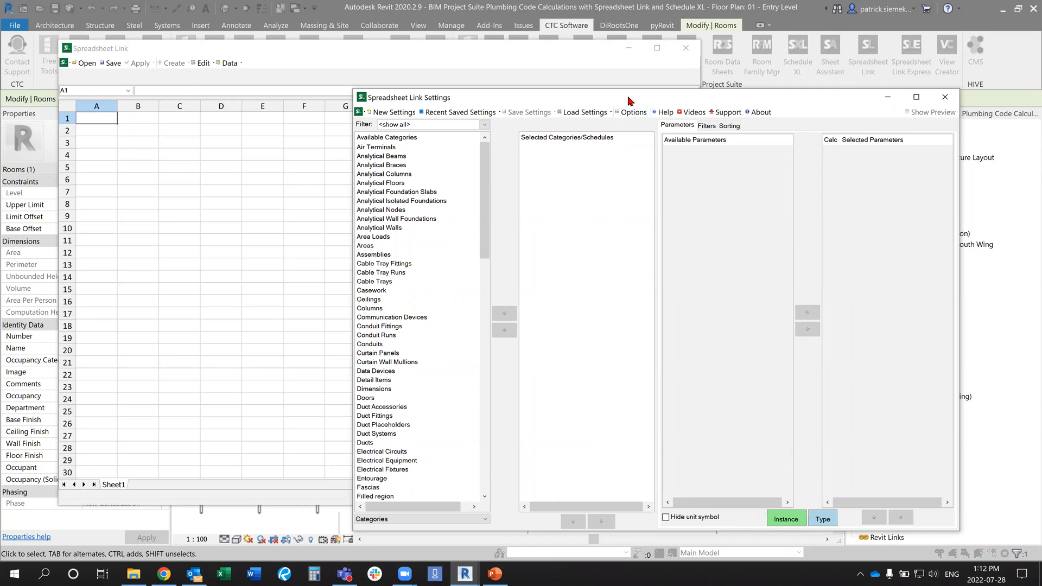
left_click_drag(622, 101, 580, 92)
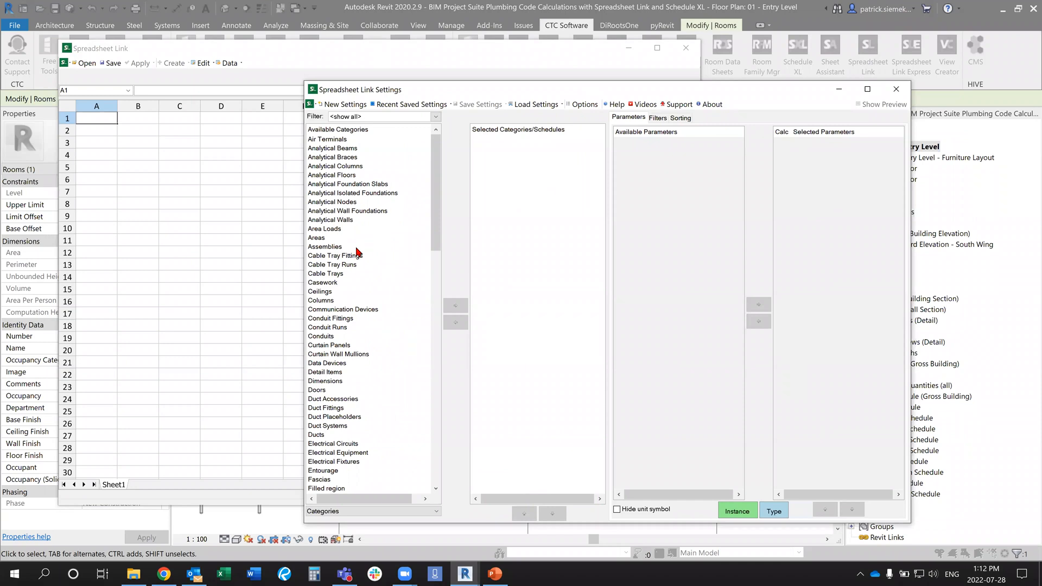
left_click(437, 512)
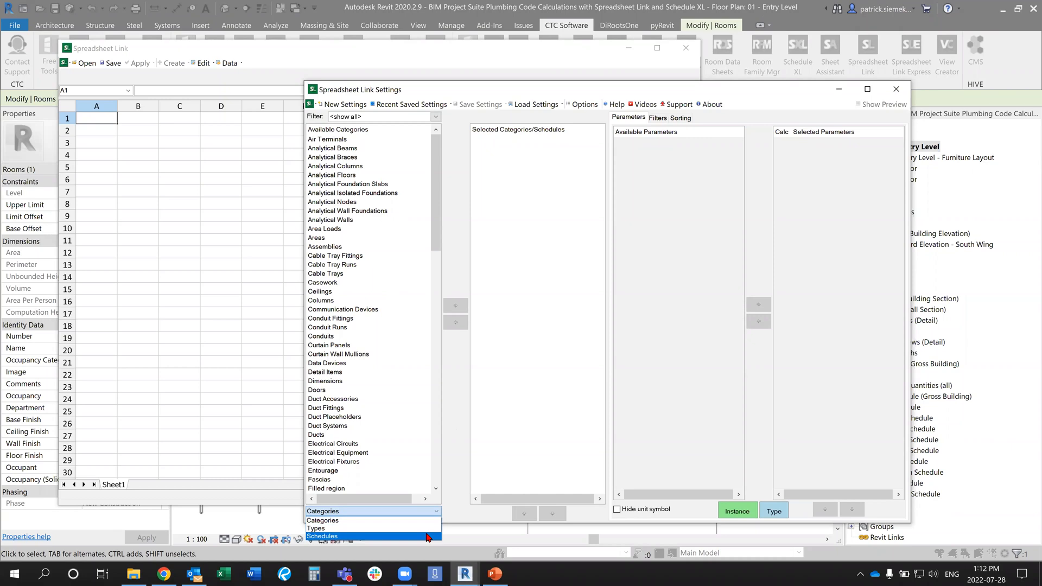
left_click(356, 523)
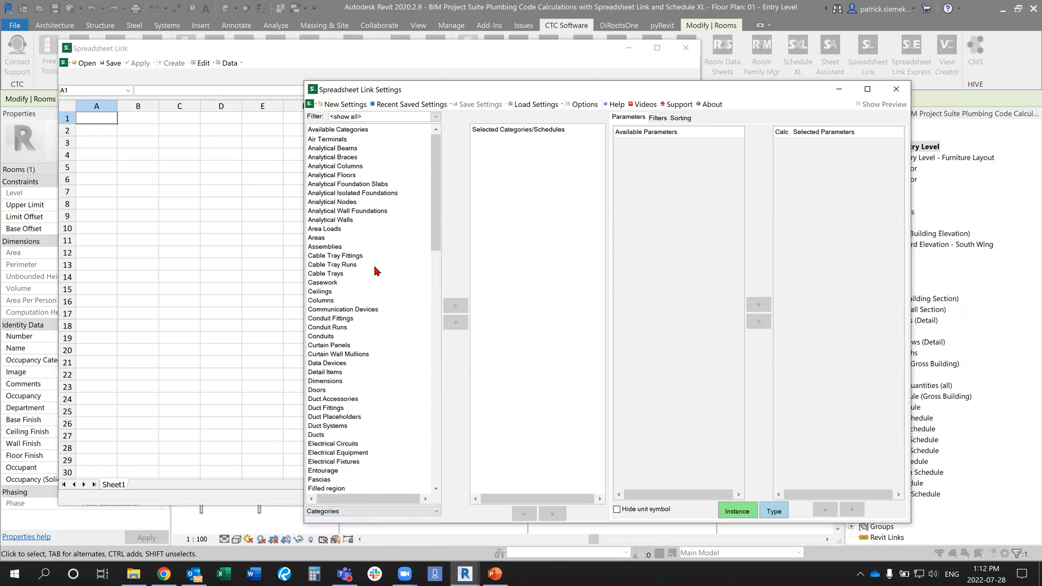
scroll(377, 270, "down", 15)
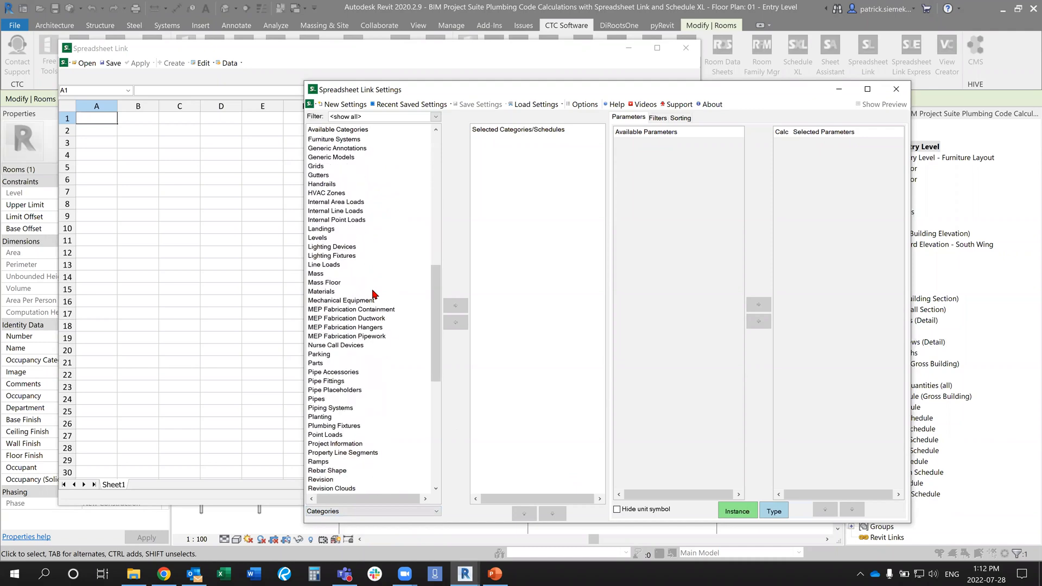
scroll(375, 296, "down", 5)
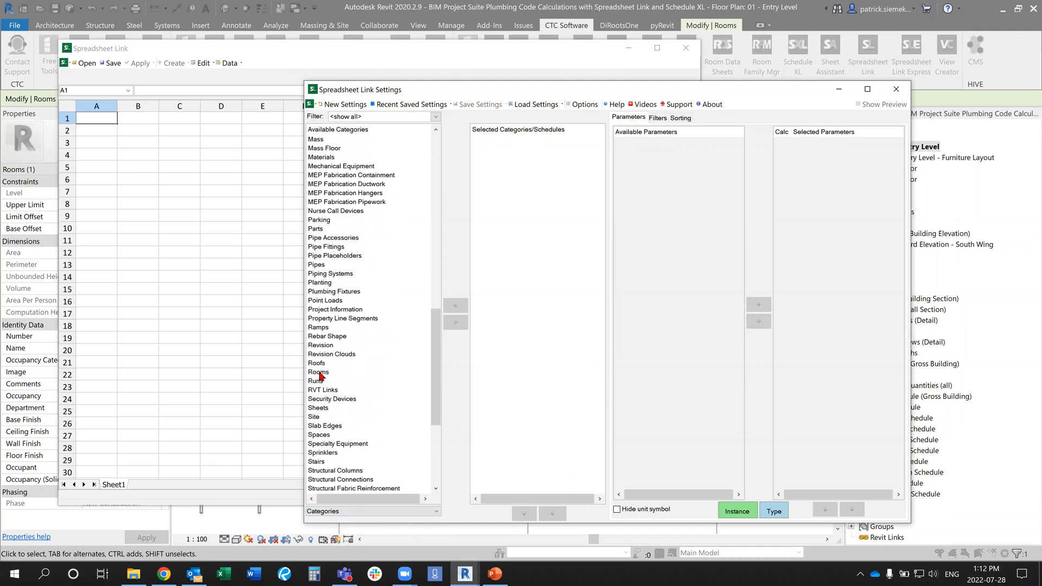
left_click(320, 372)
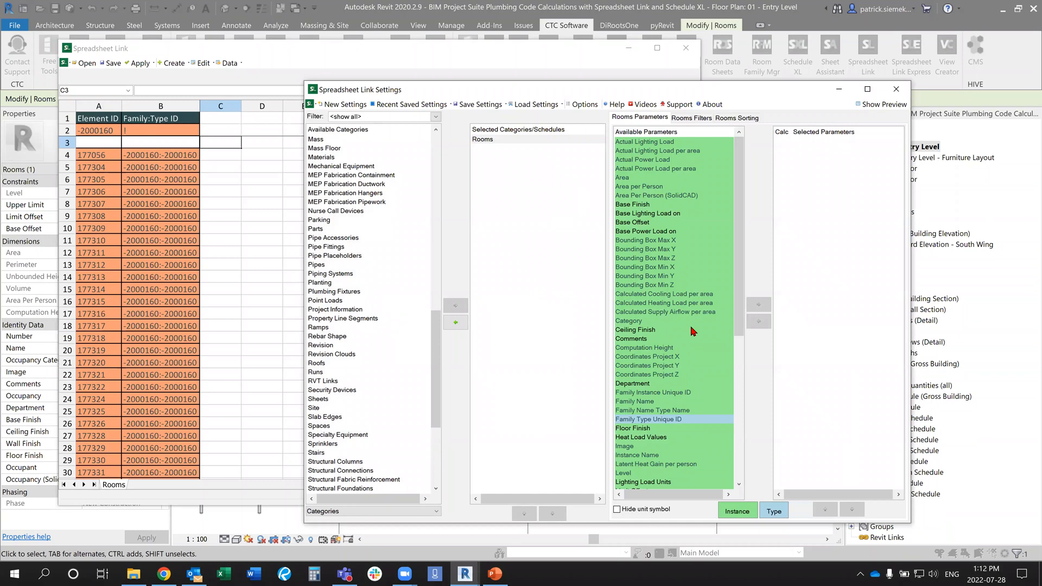
Add the Rooms parameters Level, Area, Area Per Person (SolidCAD) and Occupancy (SolidCAD) to the linked spreadsheet.
scroll(668, 323, "down", 1)
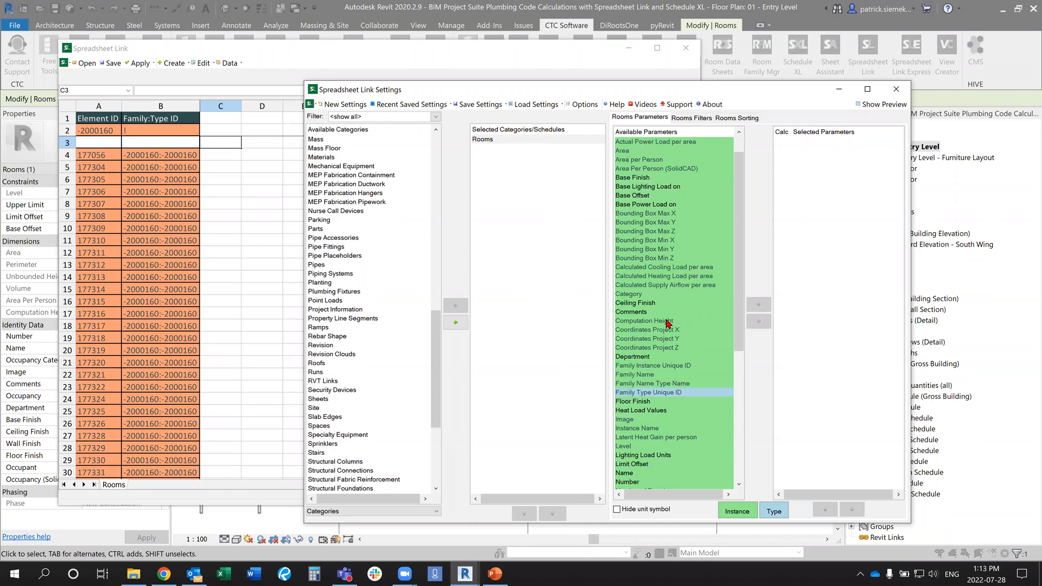
scroll(667, 320, "down", 1)
double_click(627, 422)
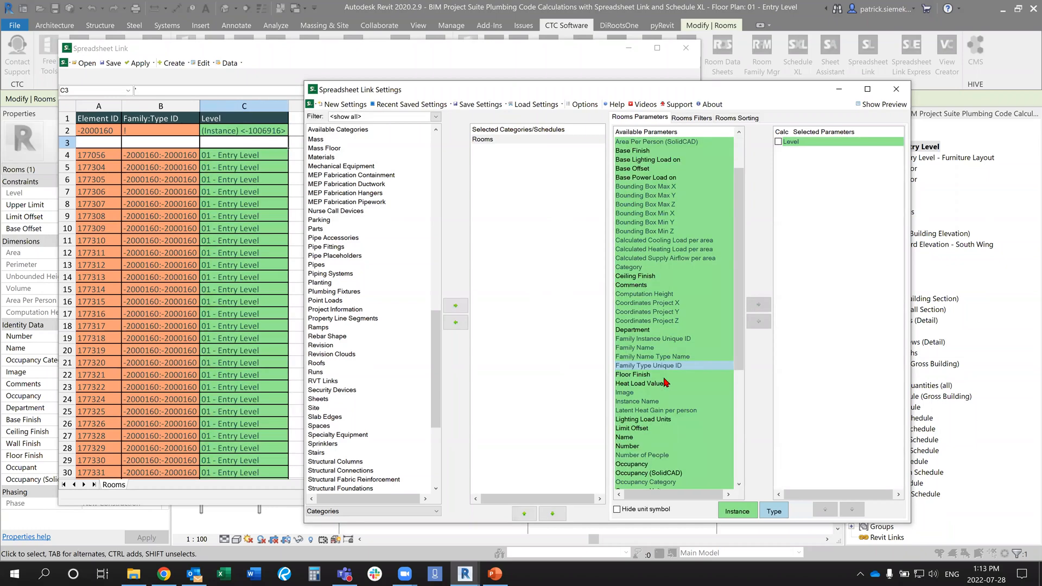
scroll(665, 382, "up", 2)
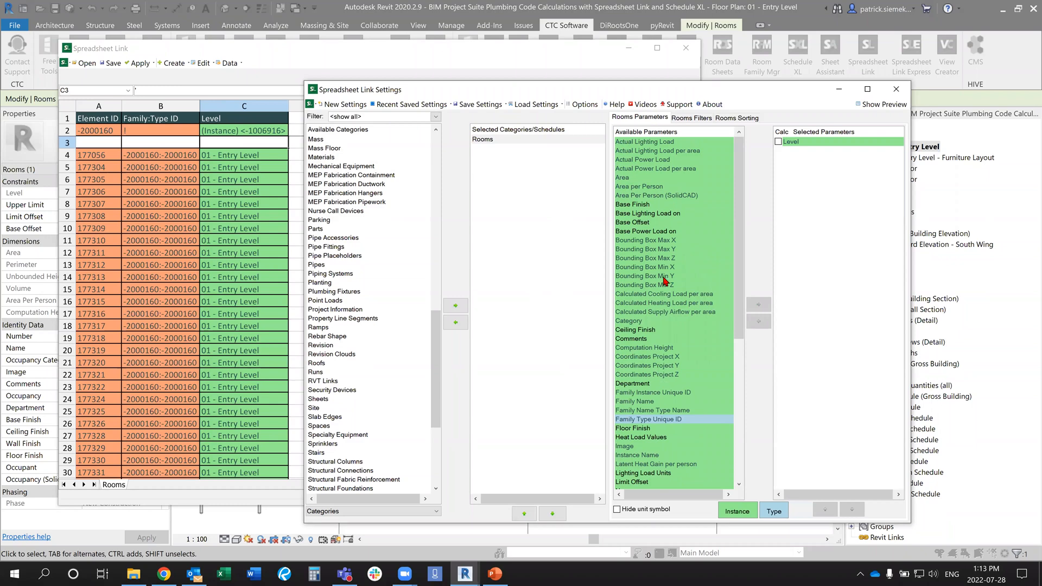
double_click(626, 179)
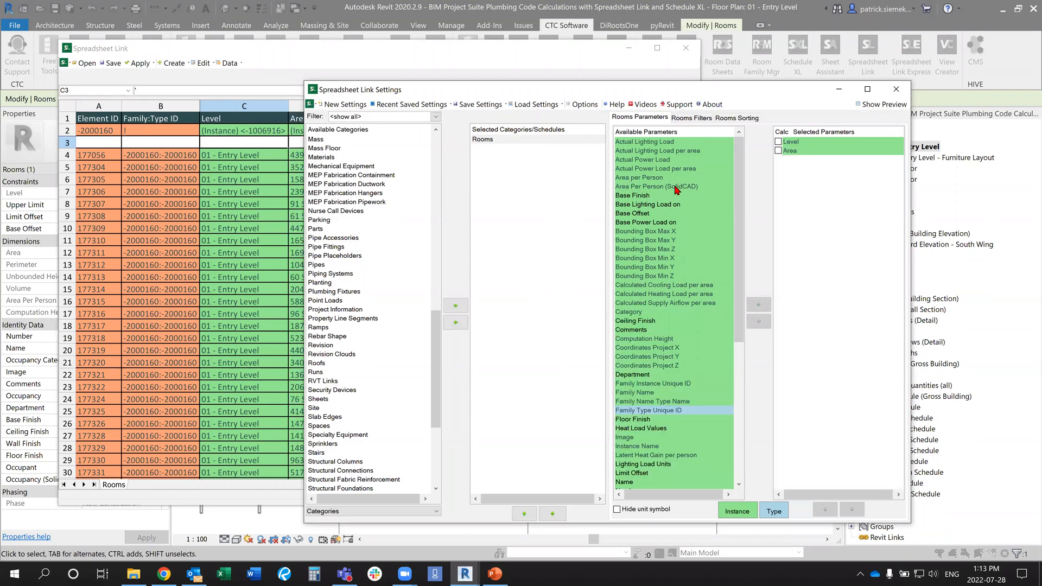
double_click(675, 187)
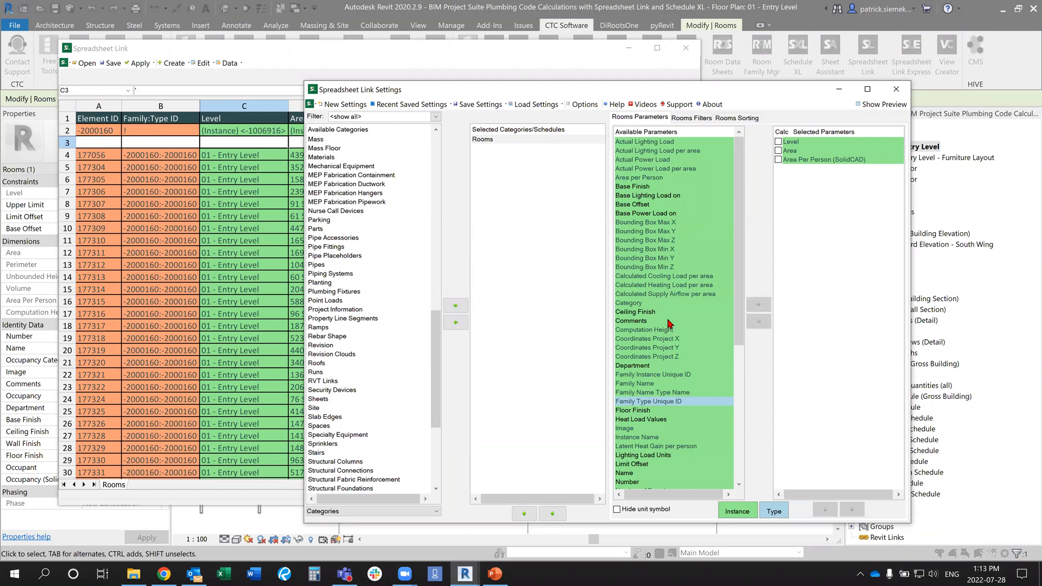
scroll(671, 327, "down", 4)
double_click(674, 402)
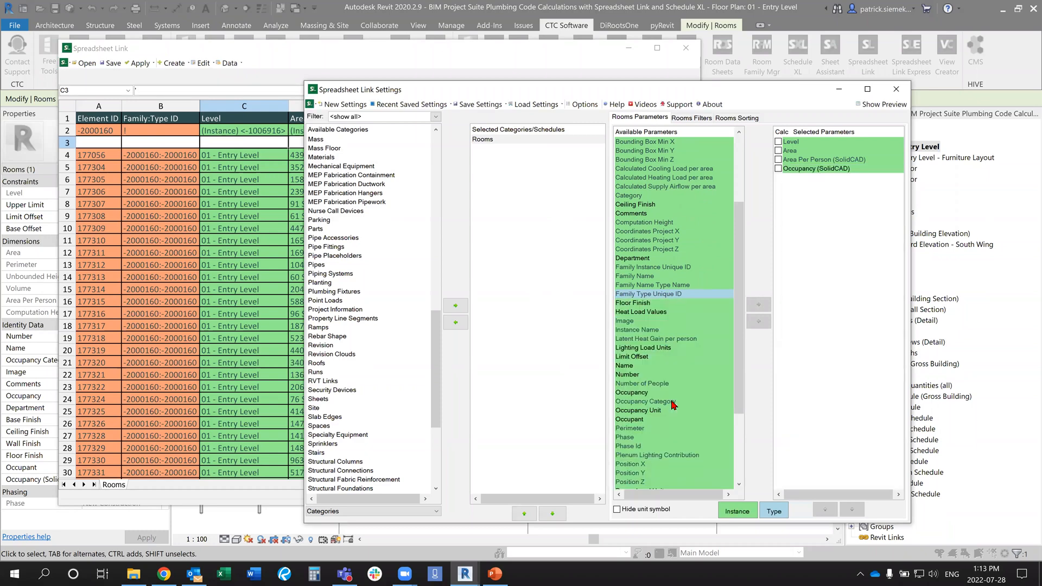
Bring the Rooms spreadsheet to the front and enter the test formula =1+1 in Occupancy (SolidCAD) cell F4.
left_click(296, 65)
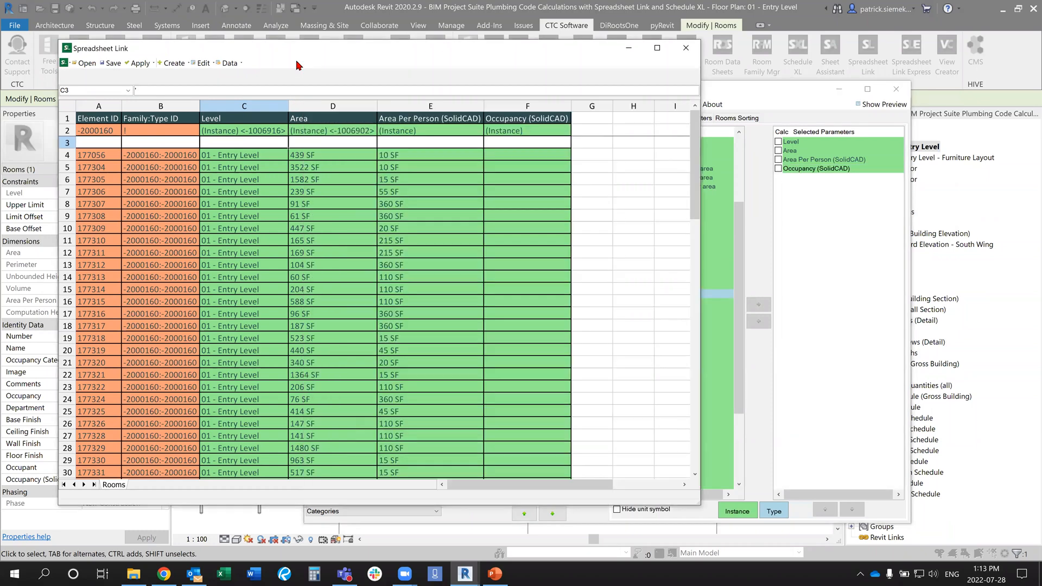
left_click_drag(299, 51, 319, 74)
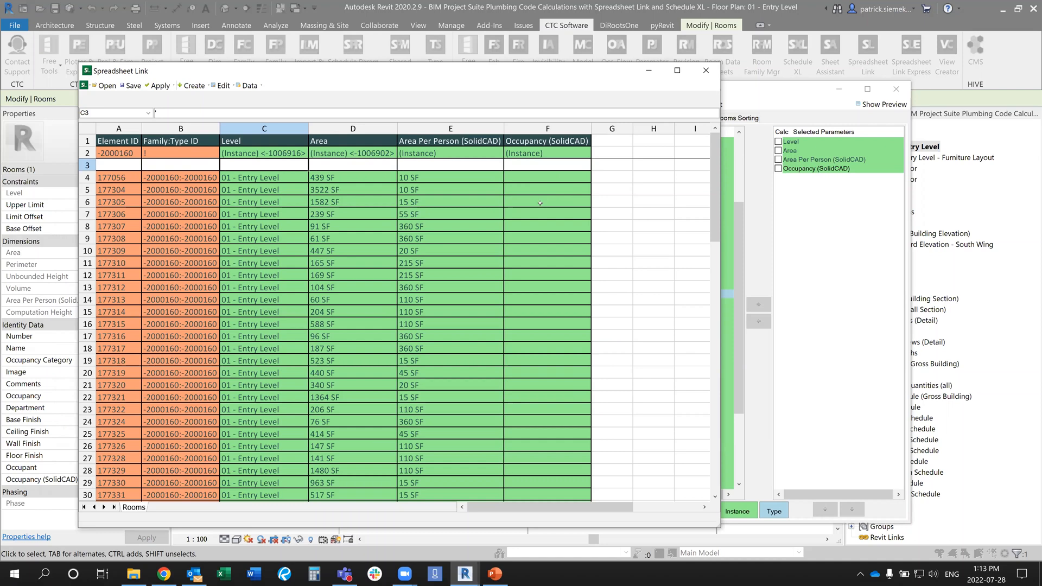
left_click(531, 179)
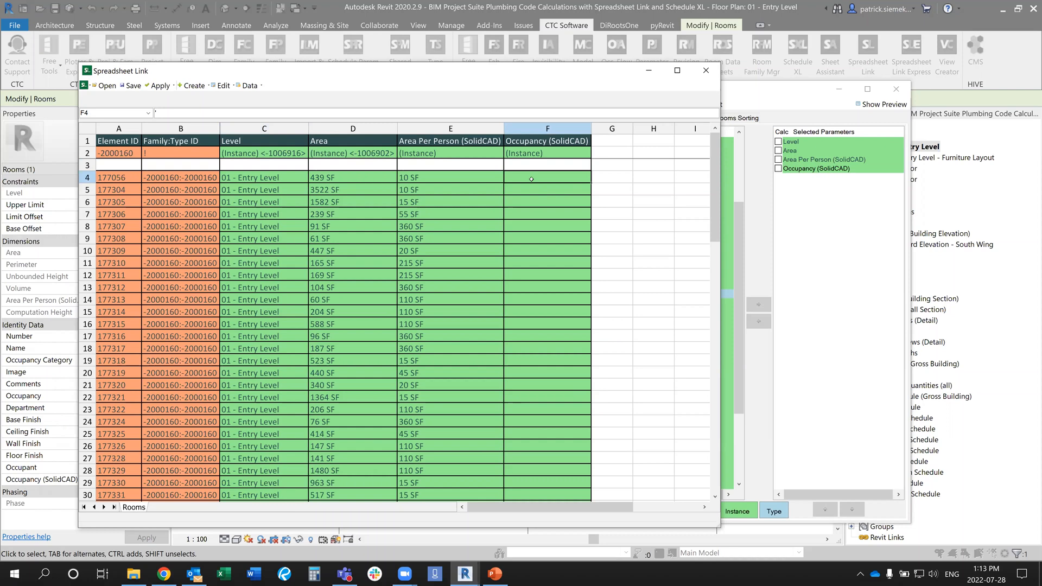
type("=1+1")
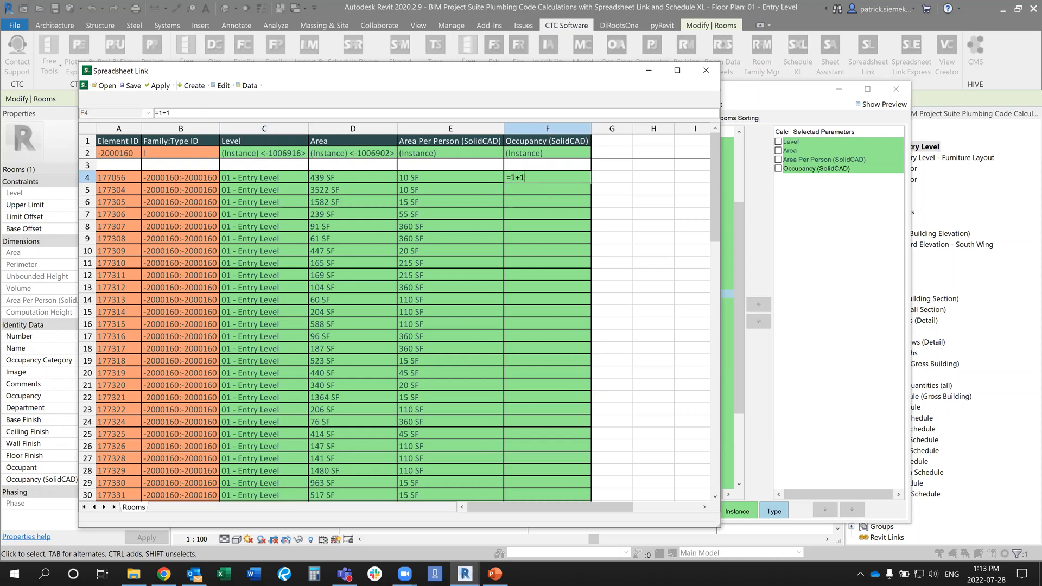
key("Return")
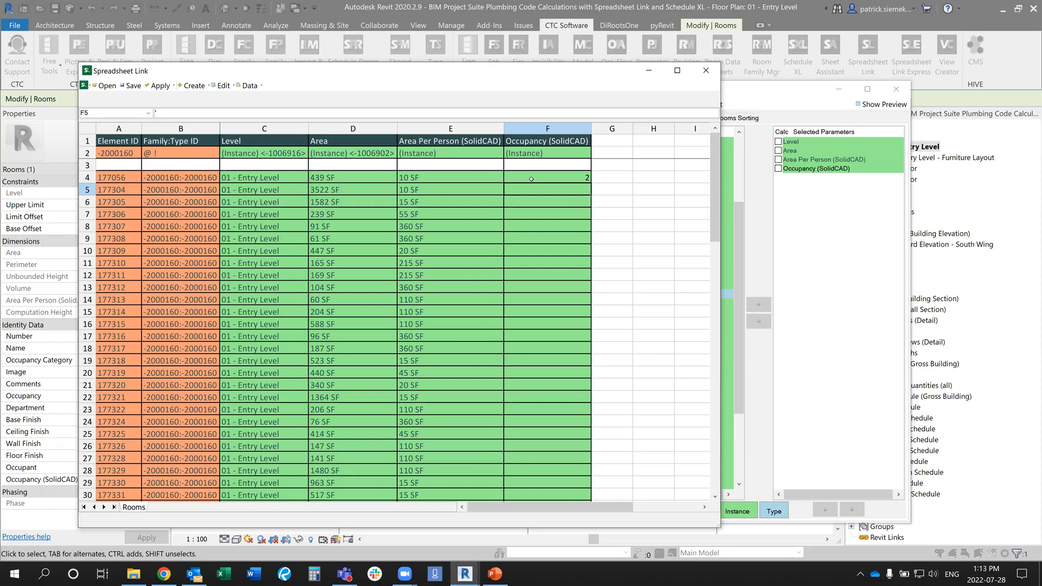
Replace F4's test formula with =D4/E4 to try dividing Area by Area Per Person, and clear the cell.
left_click(532, 178)
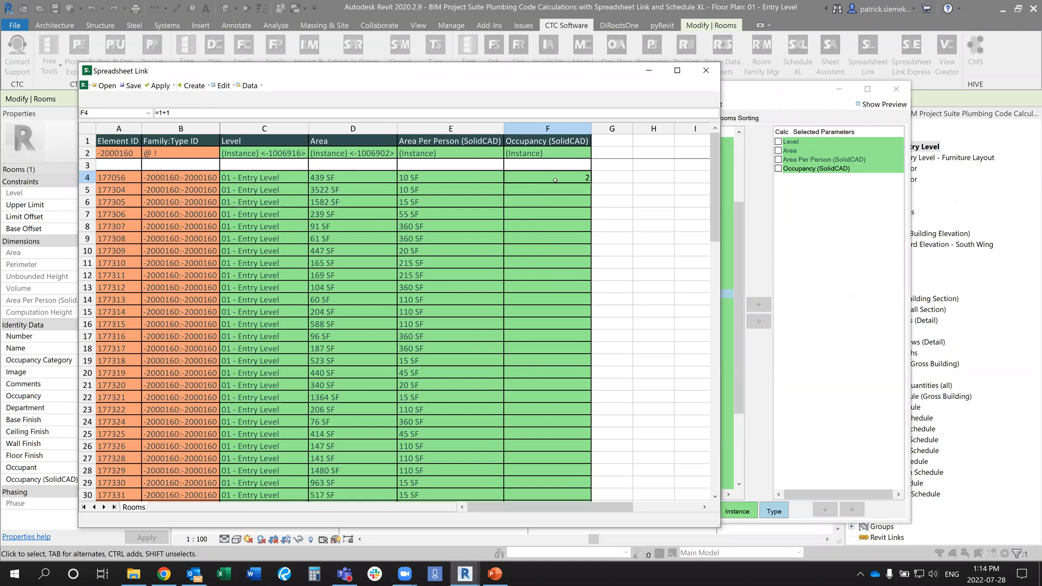
key("Delete")
type("=")
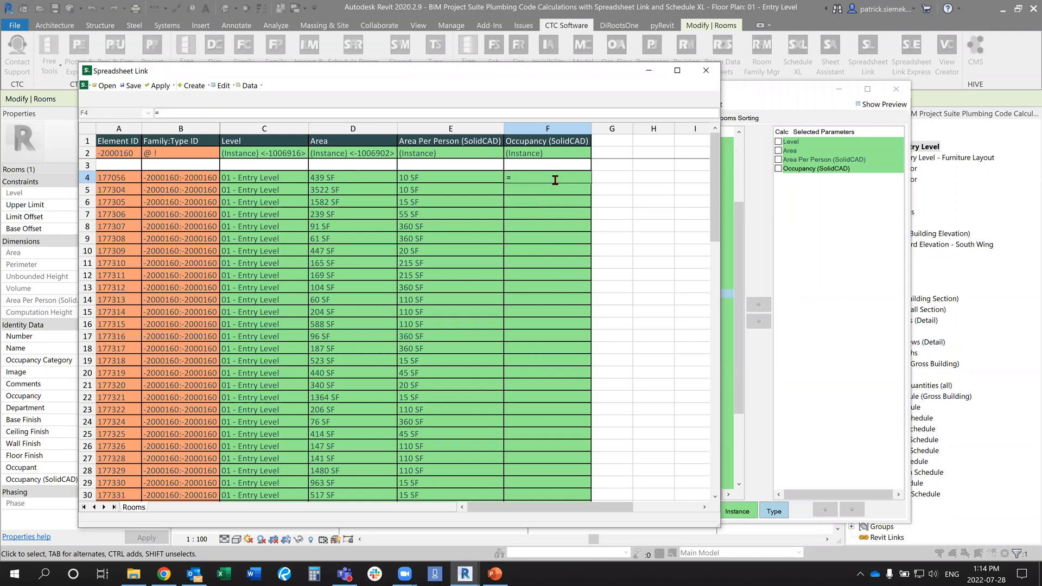
left_click(358, 178)
type("/")
left_click(421, 177)
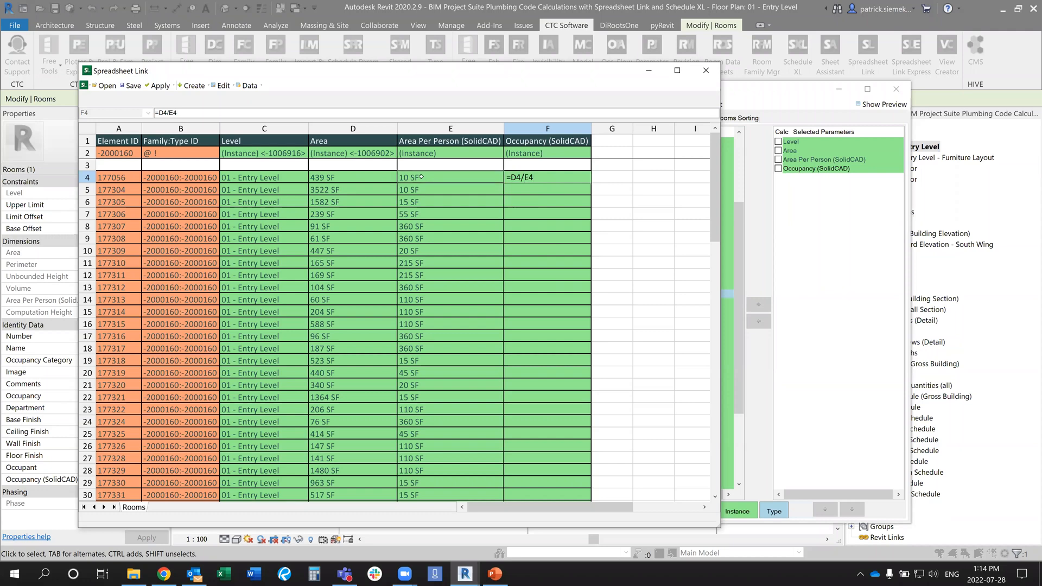
key("Return")
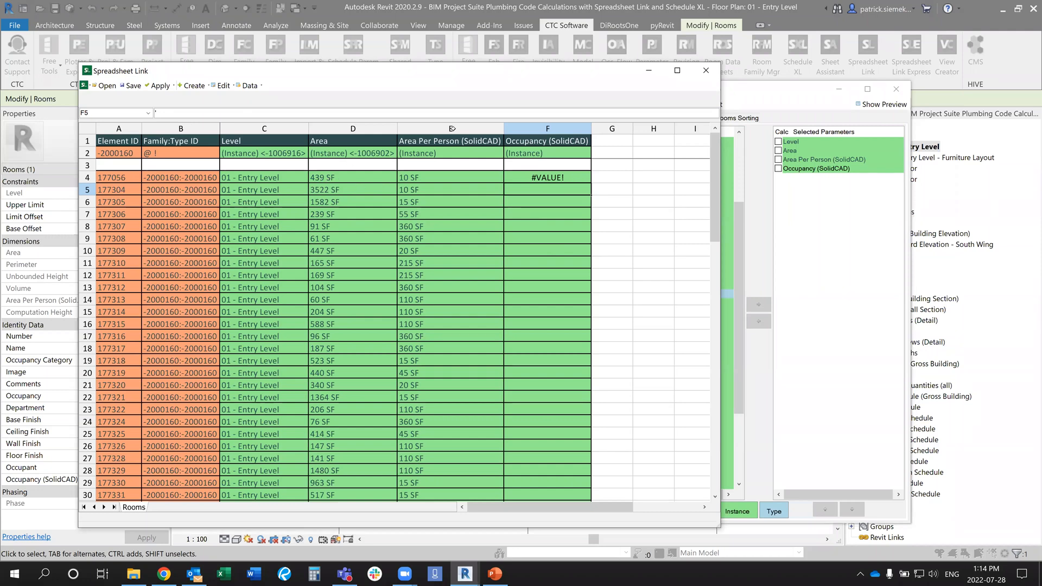
left_click(564, 179)
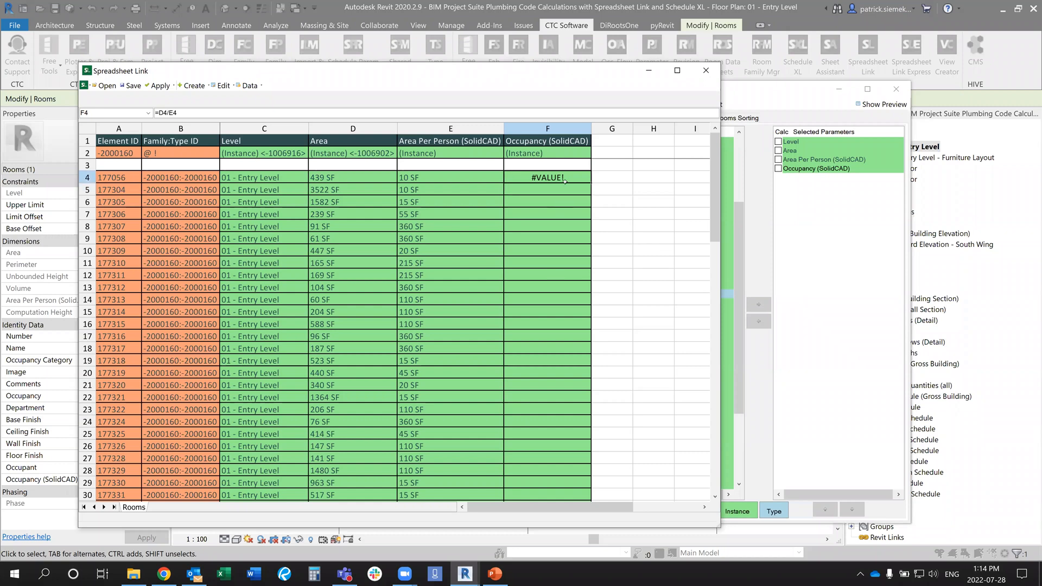
key("Delete")
Hide the unit symbol in the Rooms parameter values and accept rebuilding the spreadsheet.
left_click(760, 105)
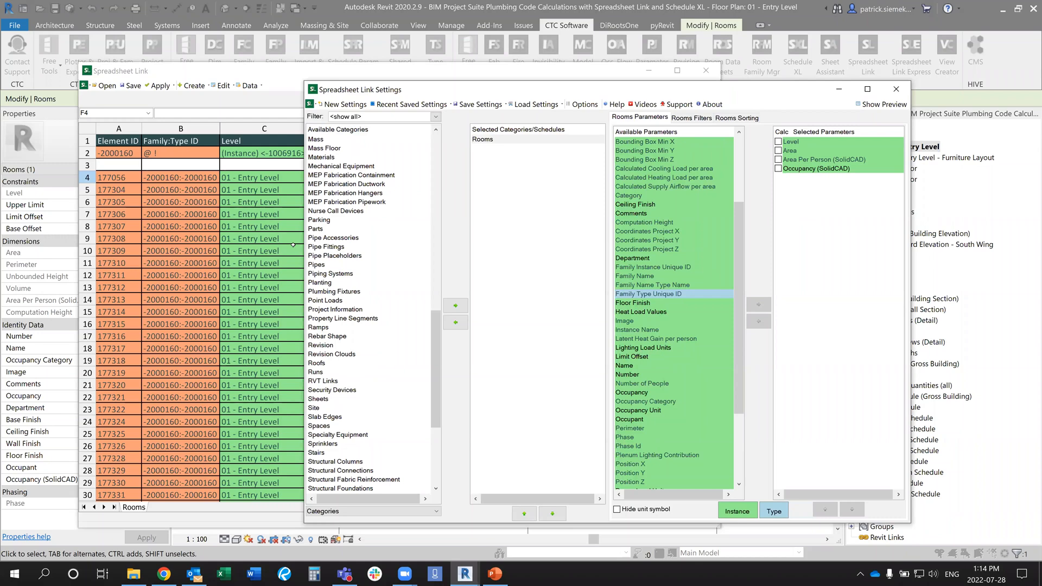
left_click(638, 514)
left_click(638, 514)
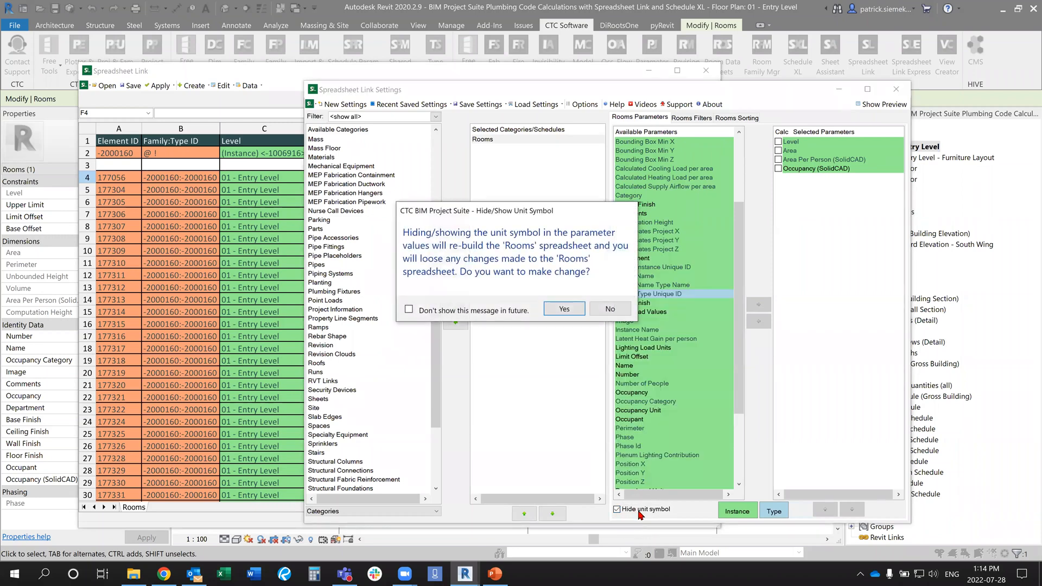
left_click(564, 310)
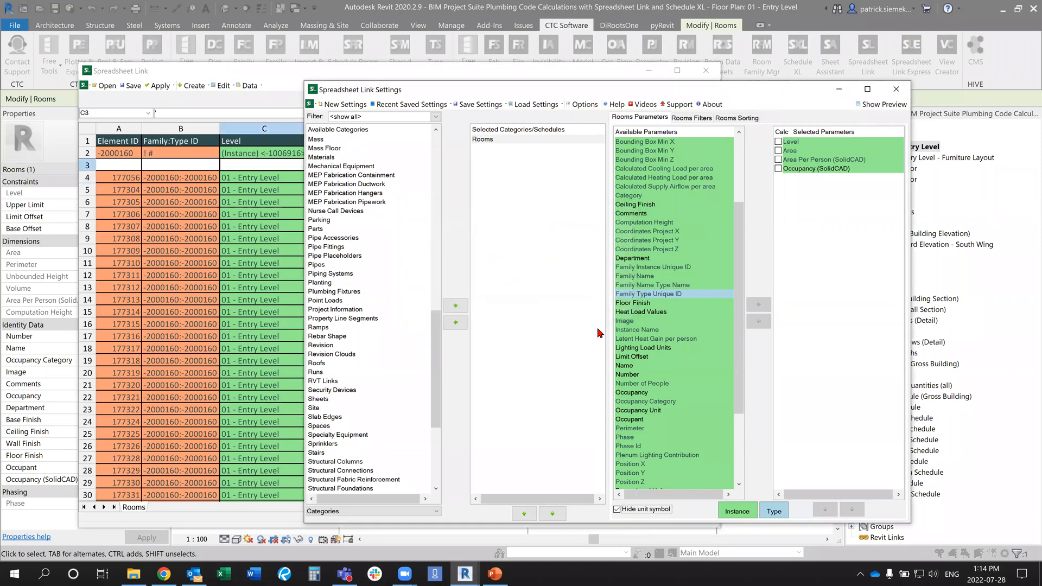
Enter the formula =D4/E4 in Occupancy (SolidCAD) cell F4 of the Rooms spreadsheet to divide Area by Area Per Person.
left_click(276, 80)
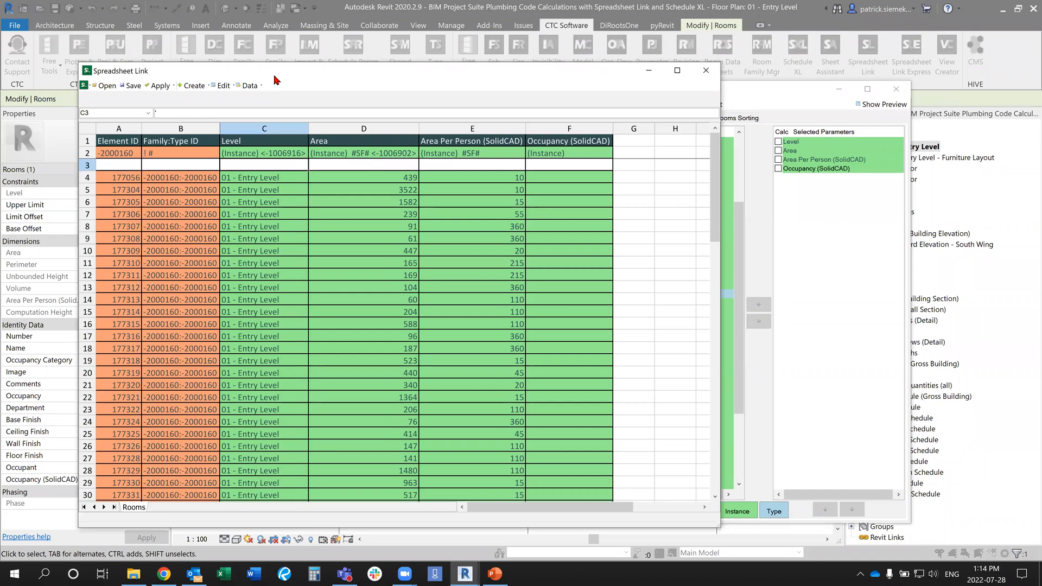
left_click(572, 177)
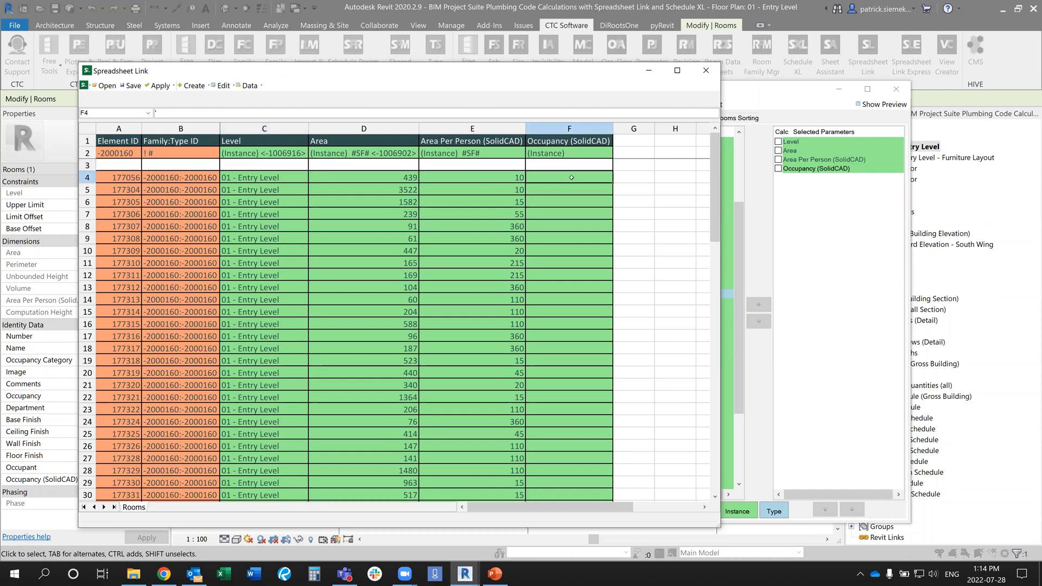
type("=")
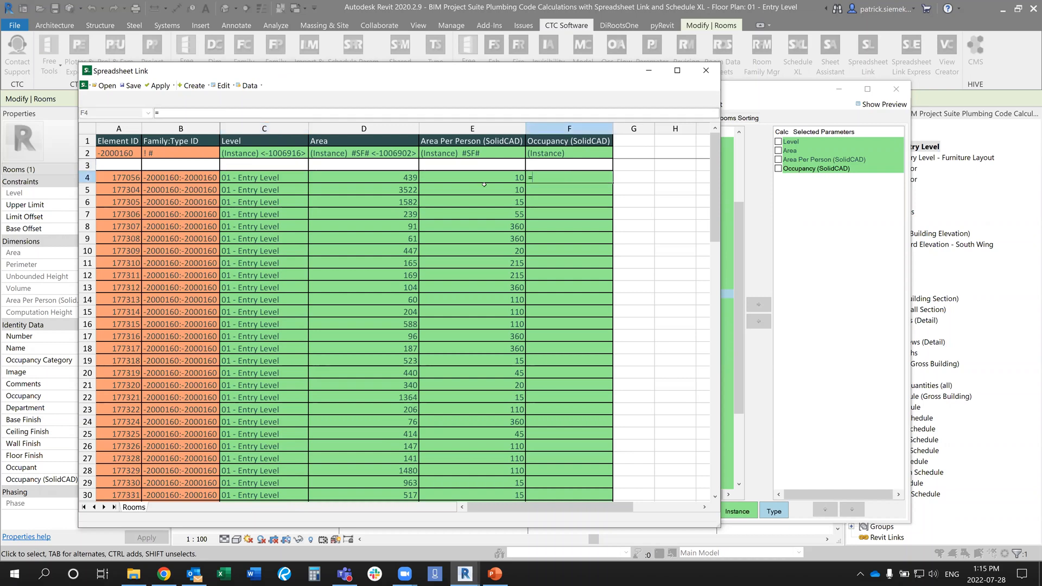
left_click(405, 178)
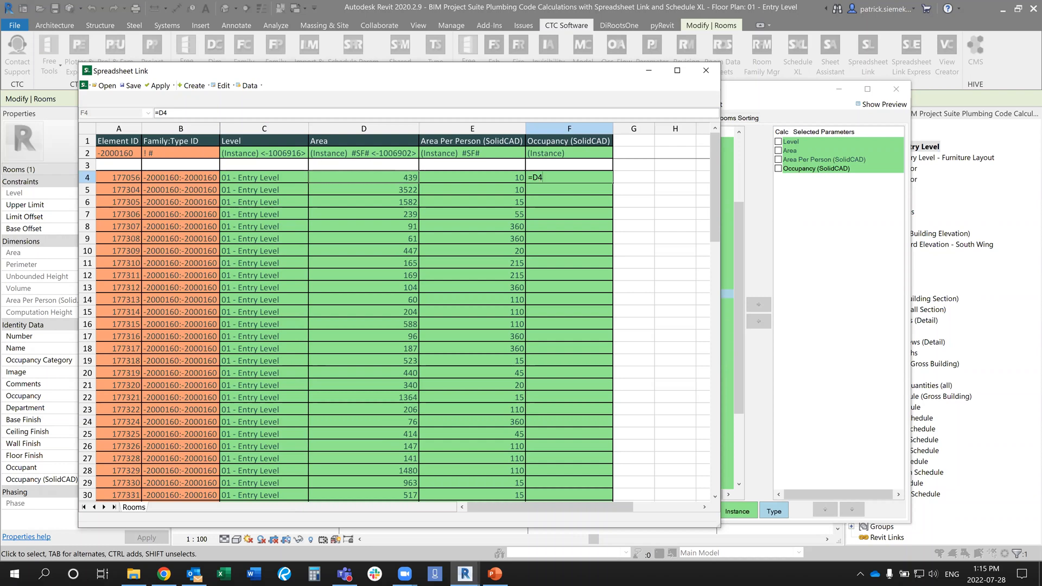
type("/")
left_click(488, 177)
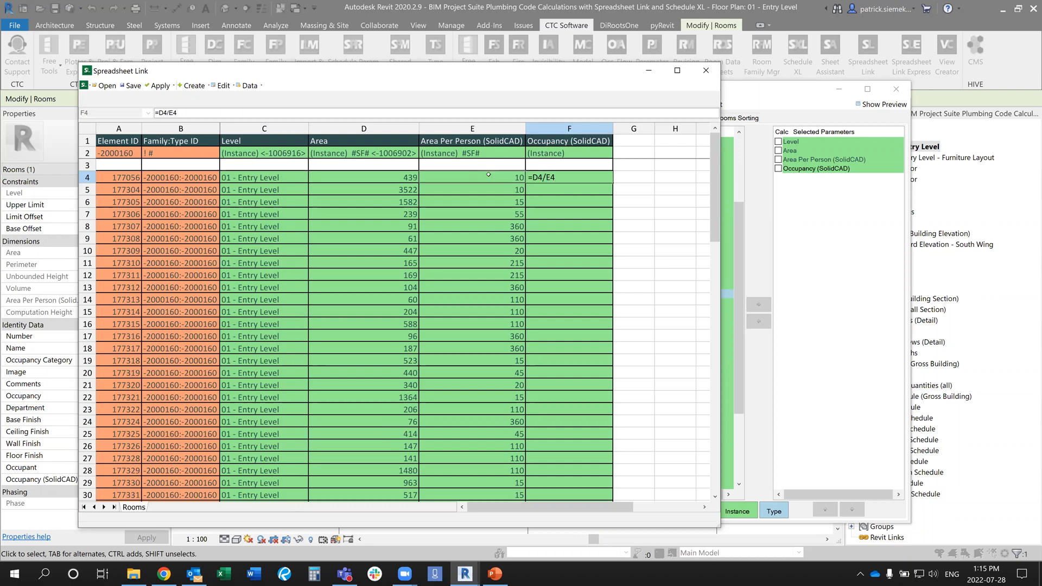
key("Return")
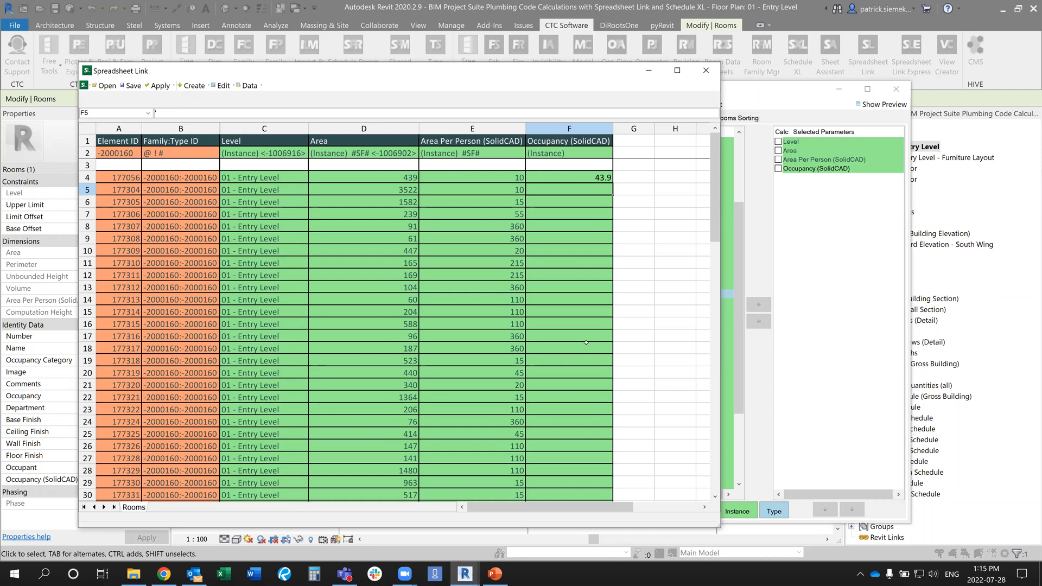
Mark the selected Rooms parameter Occupancy (SolidCAD) as calculated in the Spreadsheet Link settings so its formula fills every room row.
left_click(792, 104)
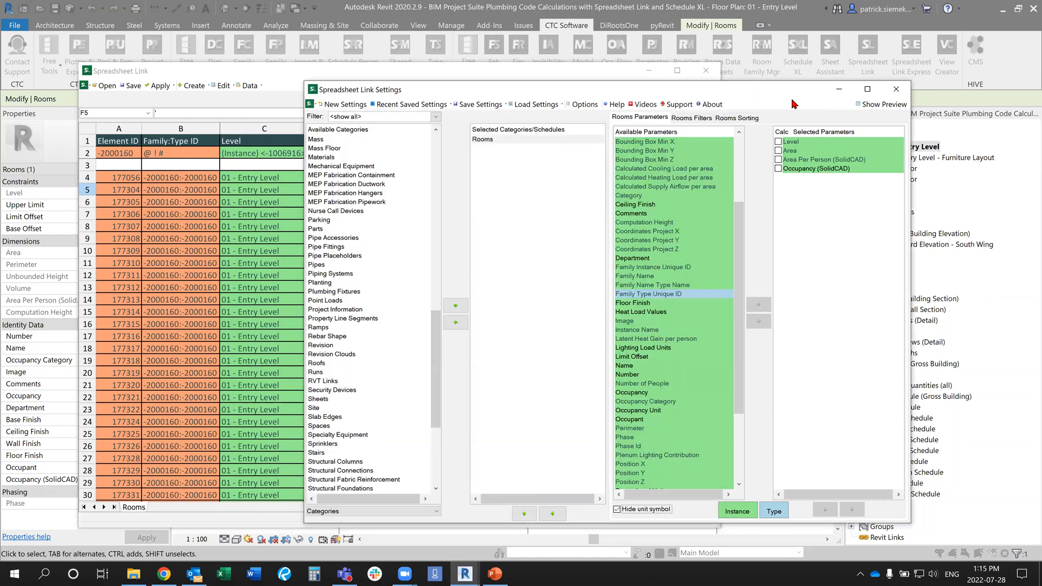
left_click(807, 173)
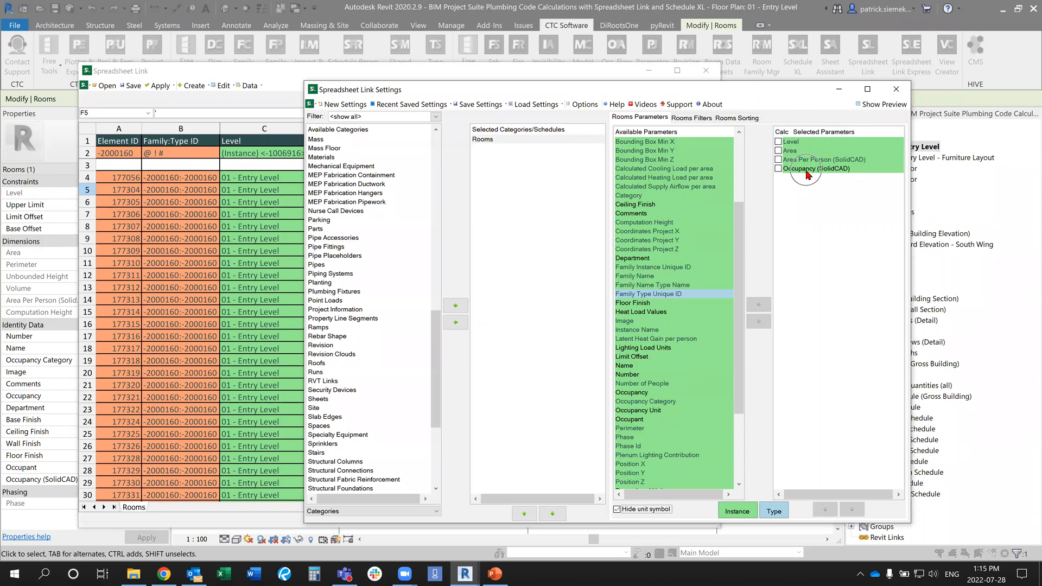
left_click(779, 169)
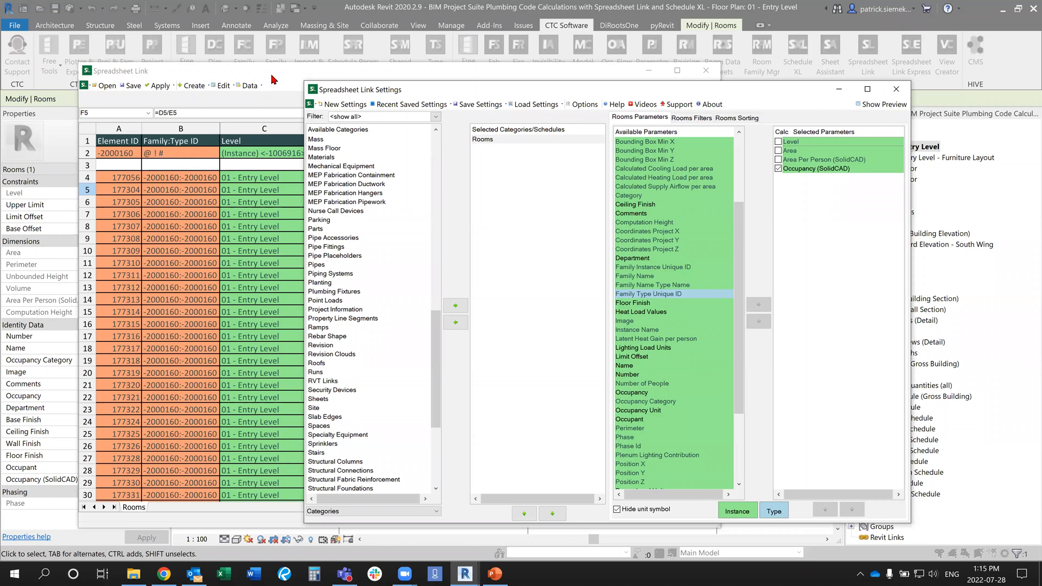
Edit the Occupancy (SolidCAD) formula in cell F4 to =roundup(D4/E4,0) so occupancies are rounded up to whole numbers.
left_click(272, 80)
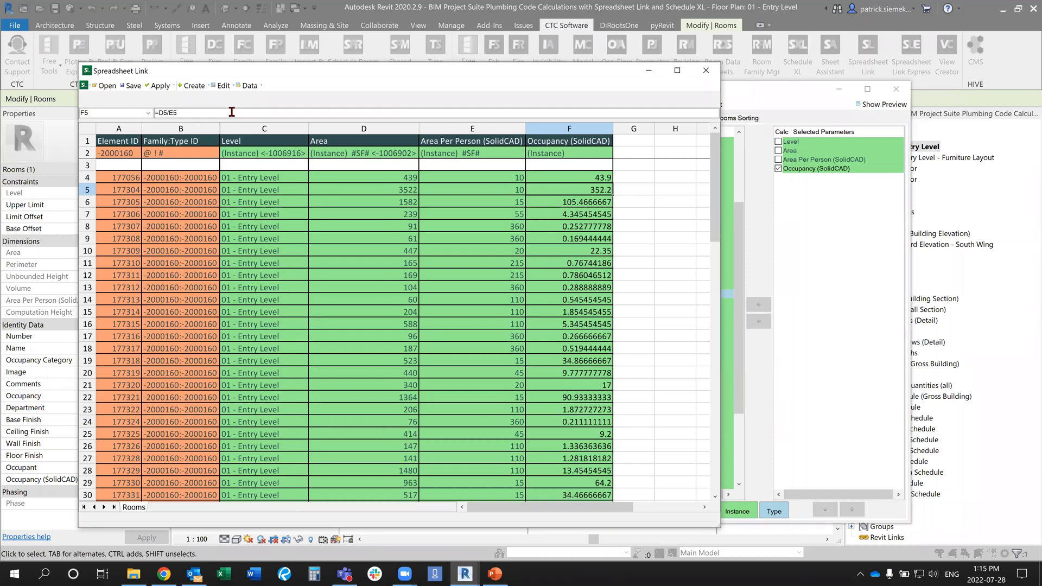
key("Up")
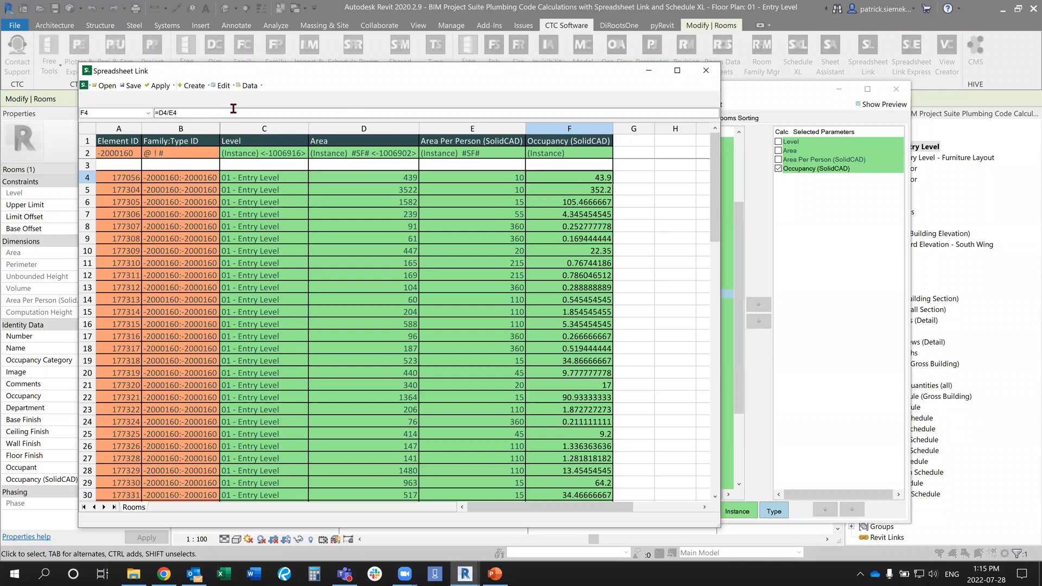
left_click(180, 113)
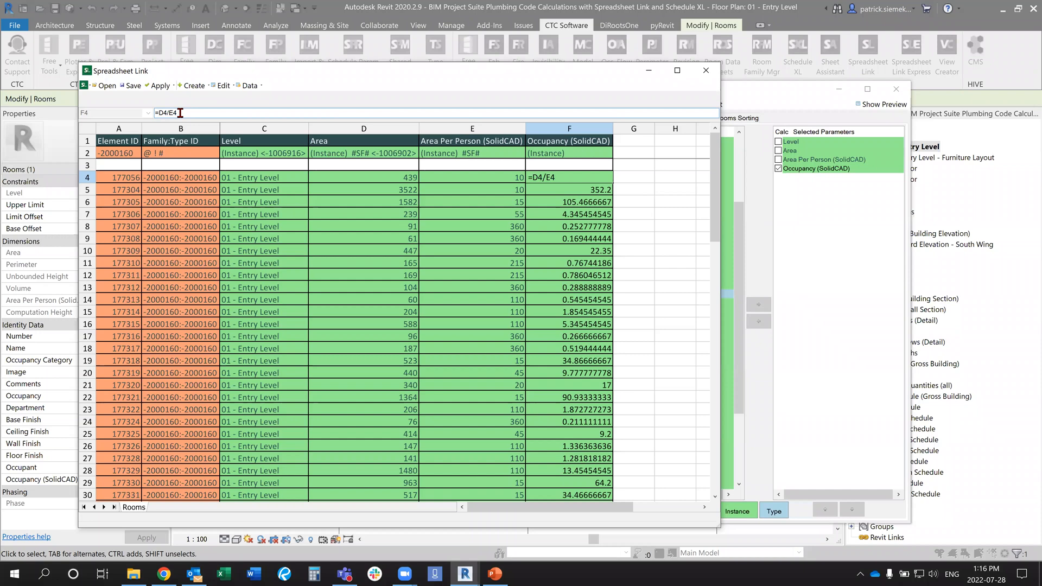
left_click(157, 113)
type("roundu")
type("p(")
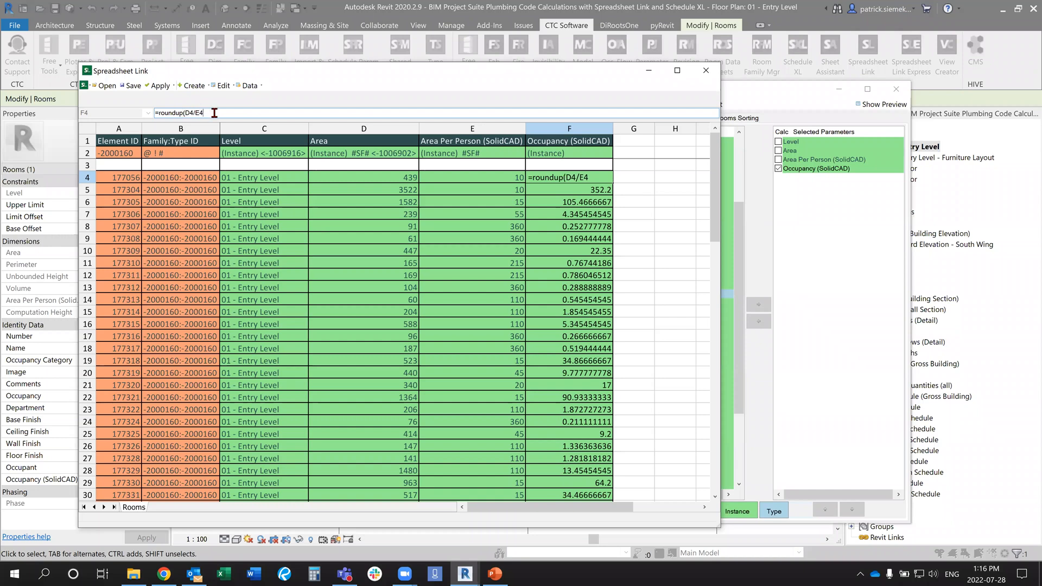
type(",0)")
key("Return")
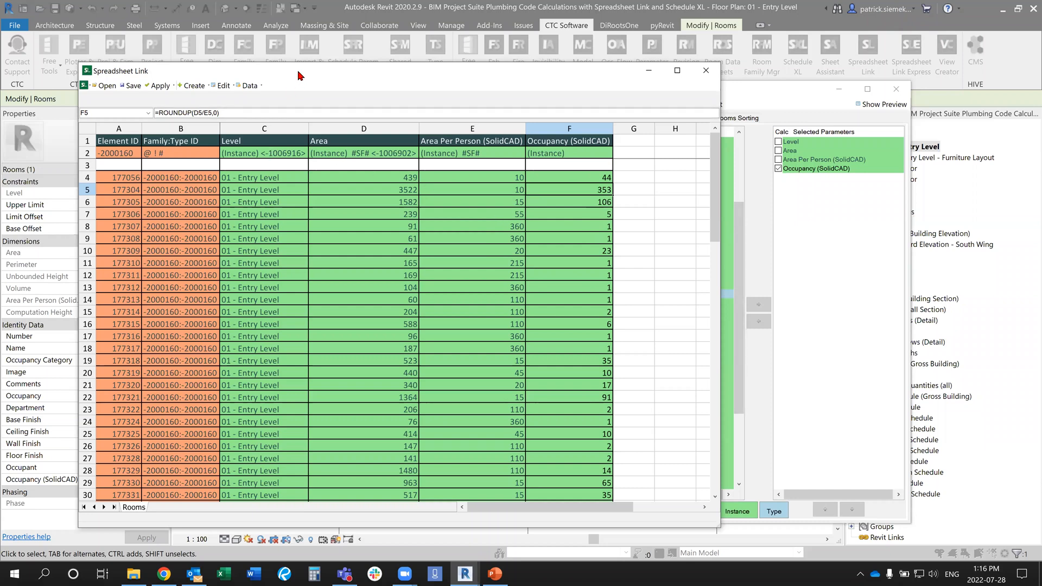
Save the Spreadsheet Link settings to a file named Plumbing Fixture Calcs on the Desktop.
left_click_drag(298, 71, 295, 72)
left_click(764, 229)
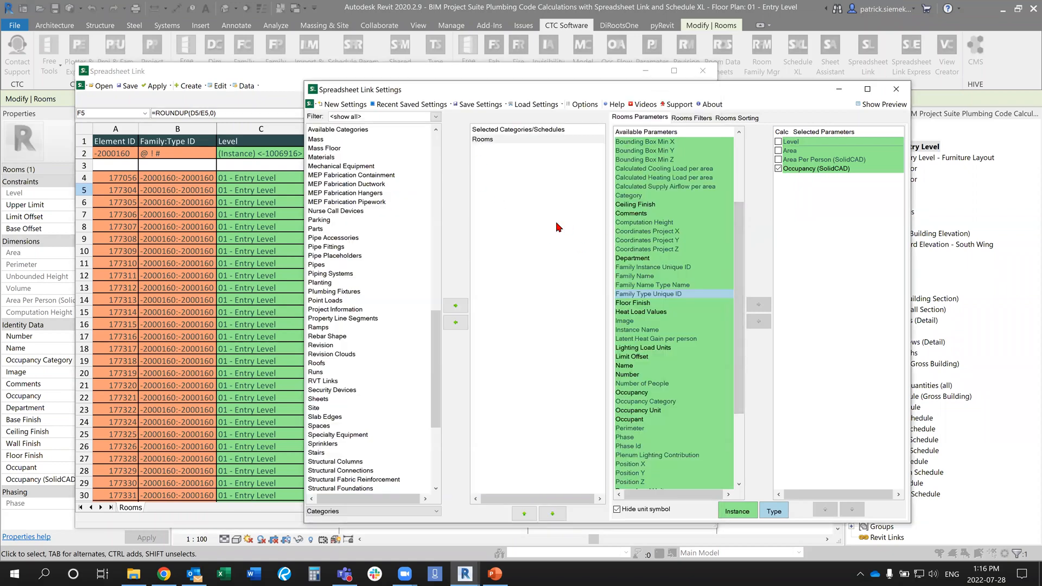
left_click(474, 105)
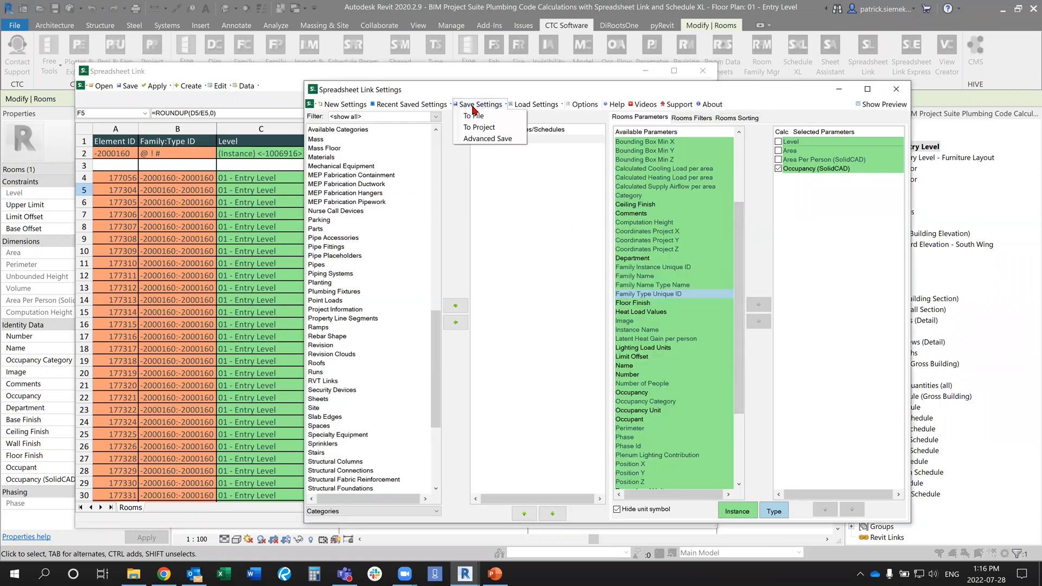
left_click(484, 116)
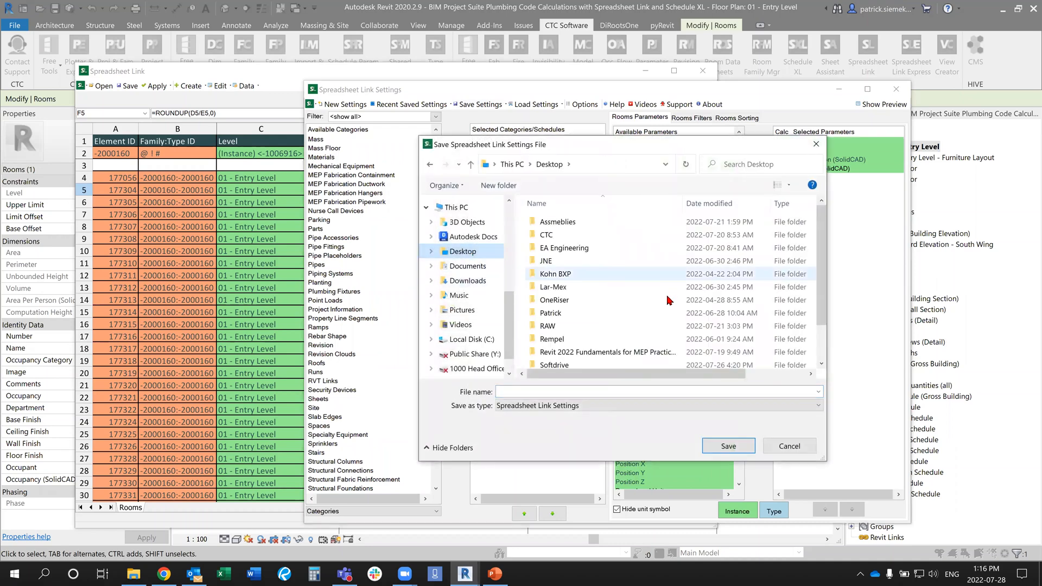
scroll(666, 306, "down", 1)
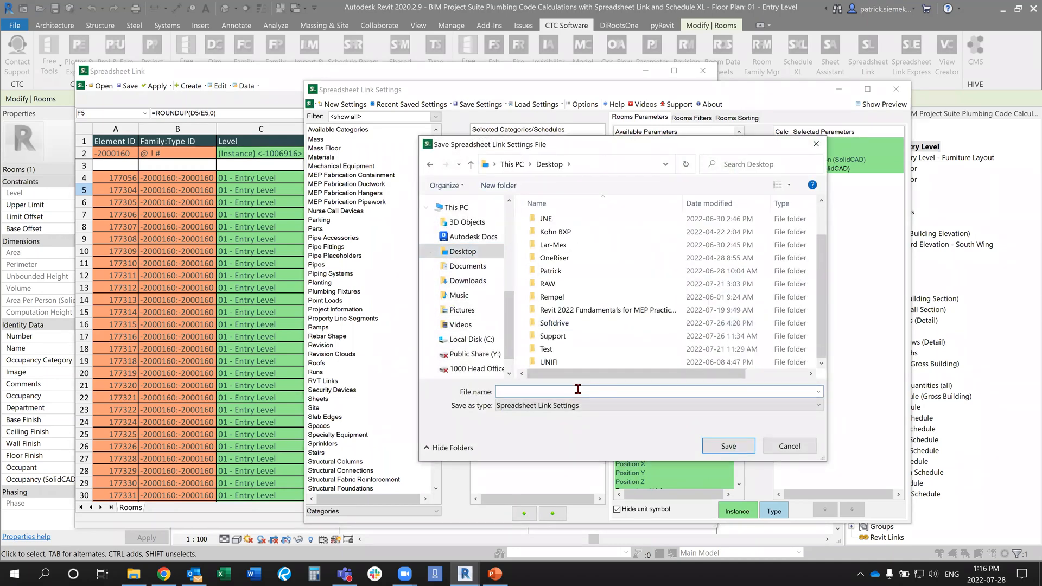
type("Plumbing Fixture Calcs")
left_click(725, 446)
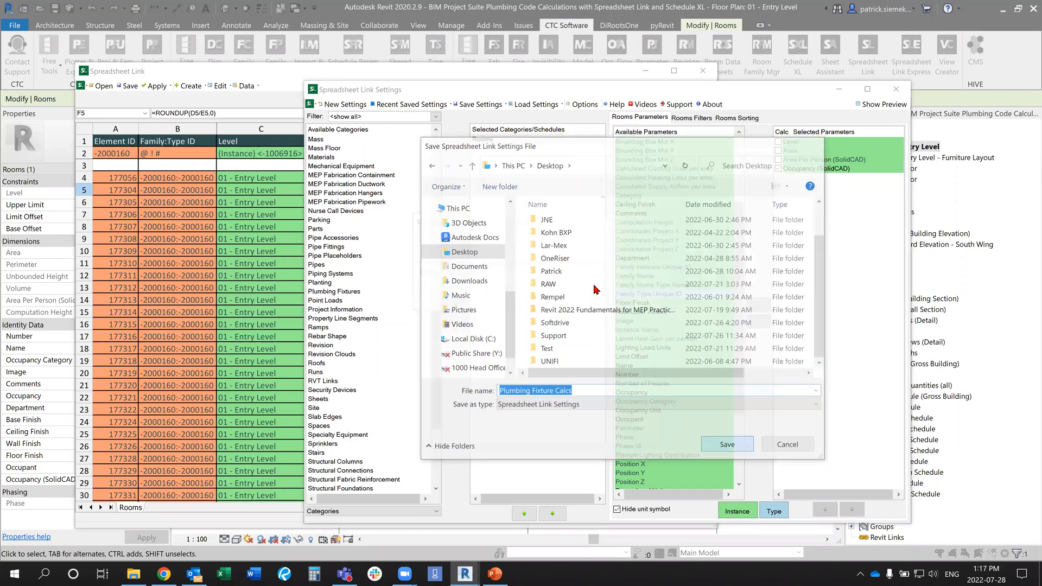
key("Return")
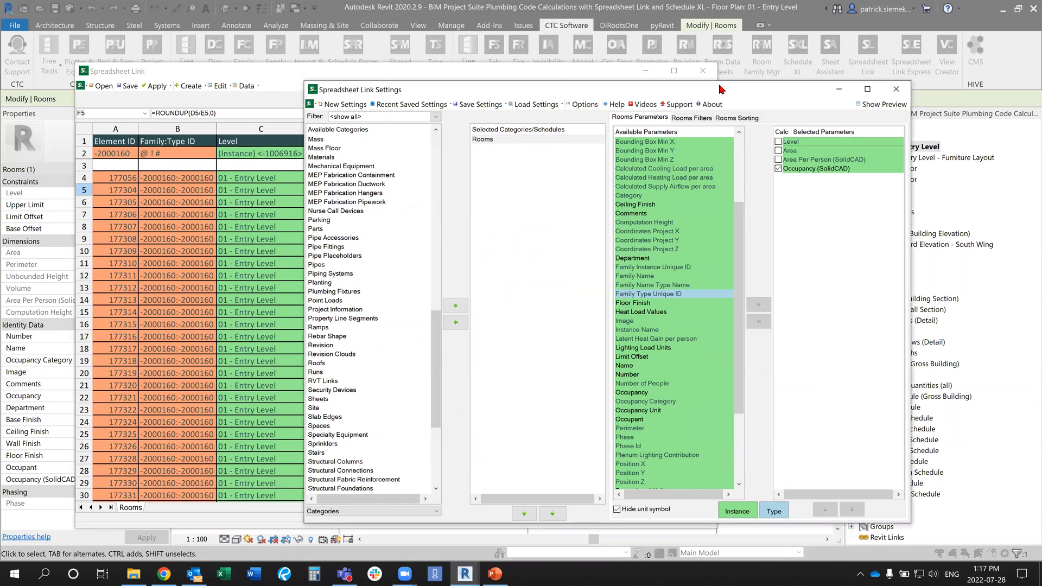
Close the Spreadsheet Link session without saving the settings again and restart Spreadsheet Link with an empty sheet.
left_click(896, 92)
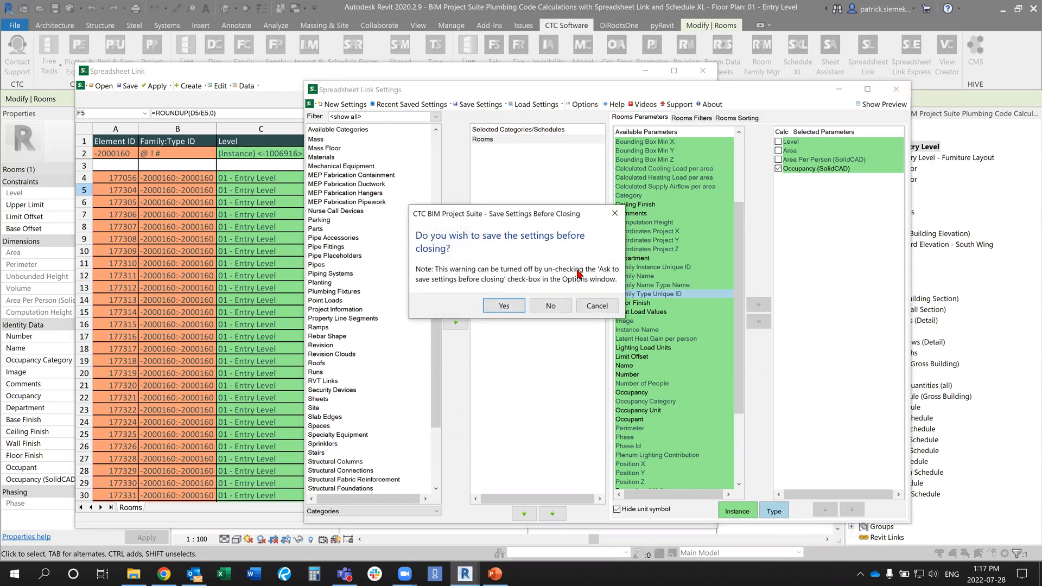
left_click(551, 306)
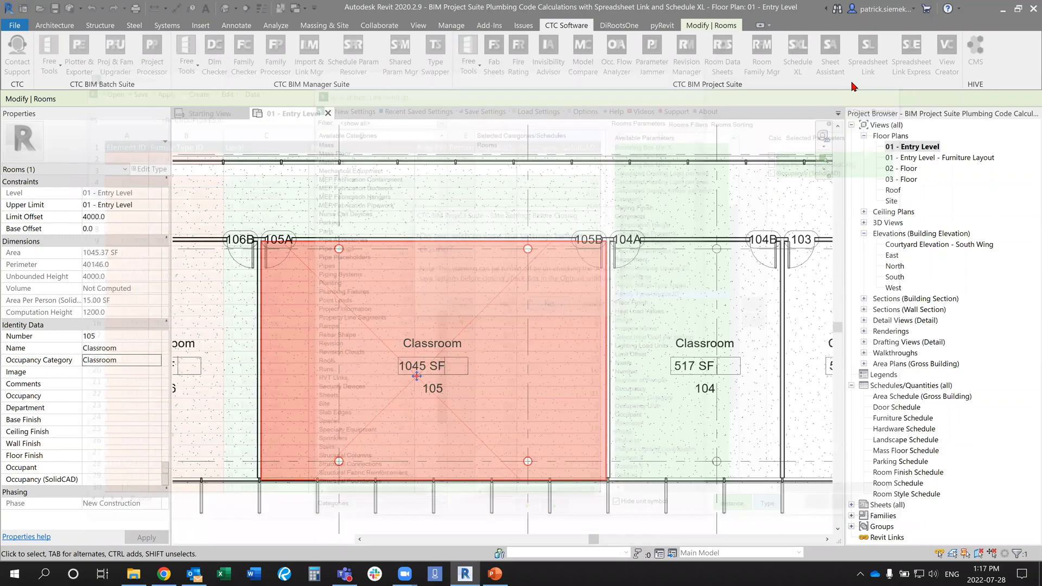
left_click(863, 78)
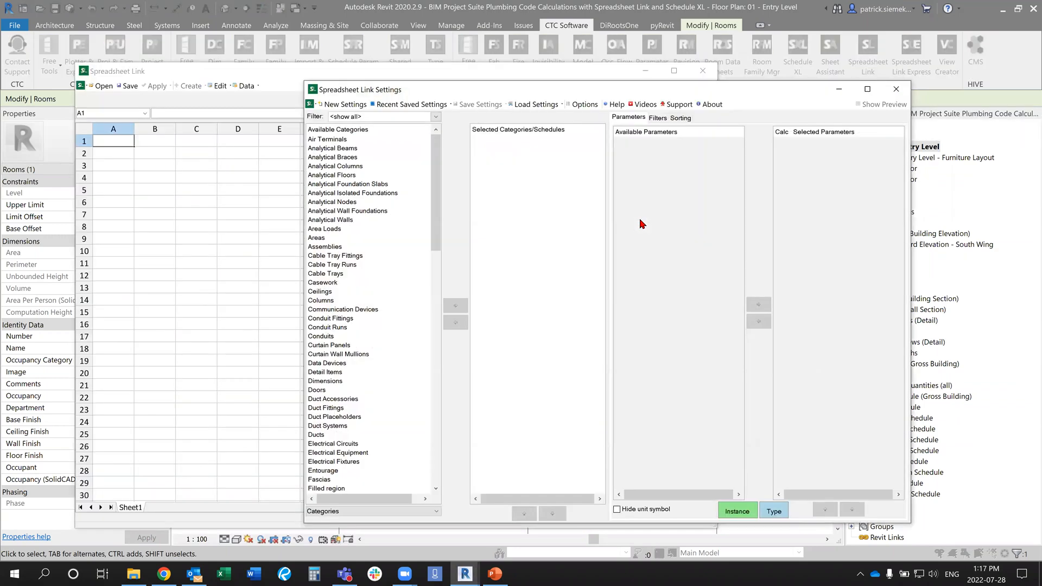
Open the workbook Plumbing Fixture Excel Sheet from the plumbing code project's Demo folder in Spreadsheet Link.
left_click(231, 77)
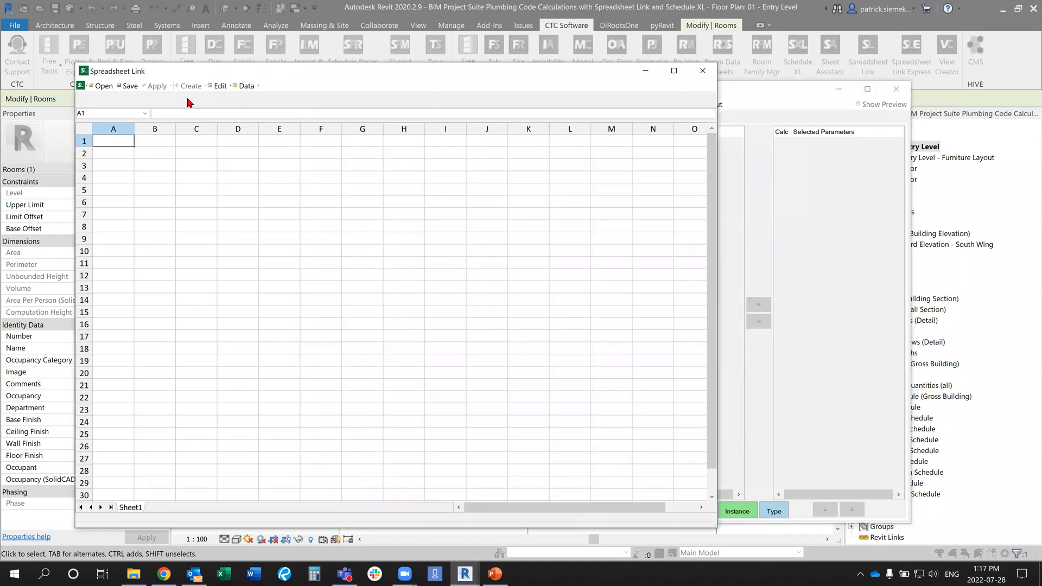
left_click(103, 86)
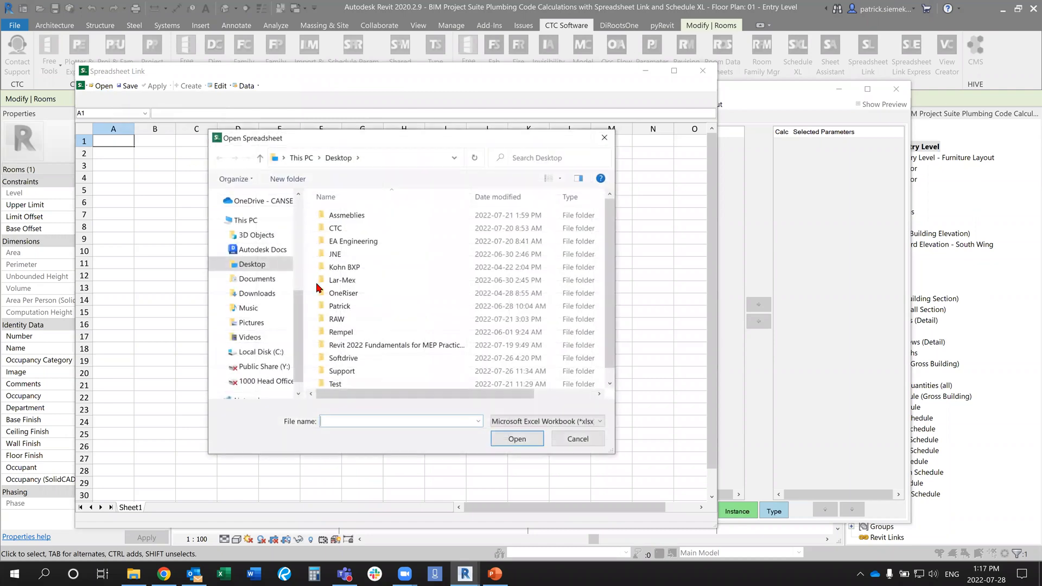
double_click(335, 228)
double_click(353, 214)
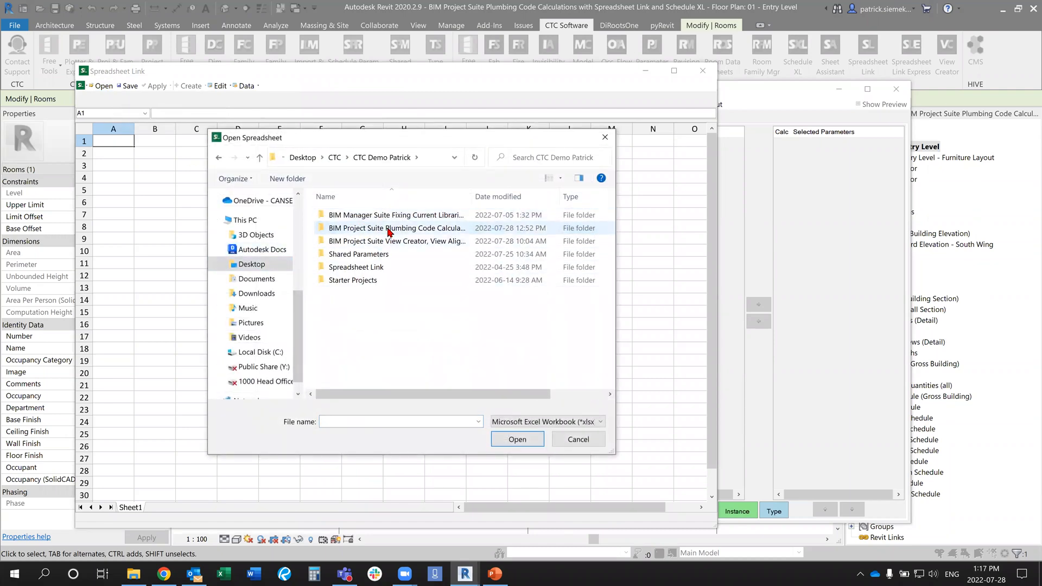
double_click(353, 228)
double_click(362, 218)
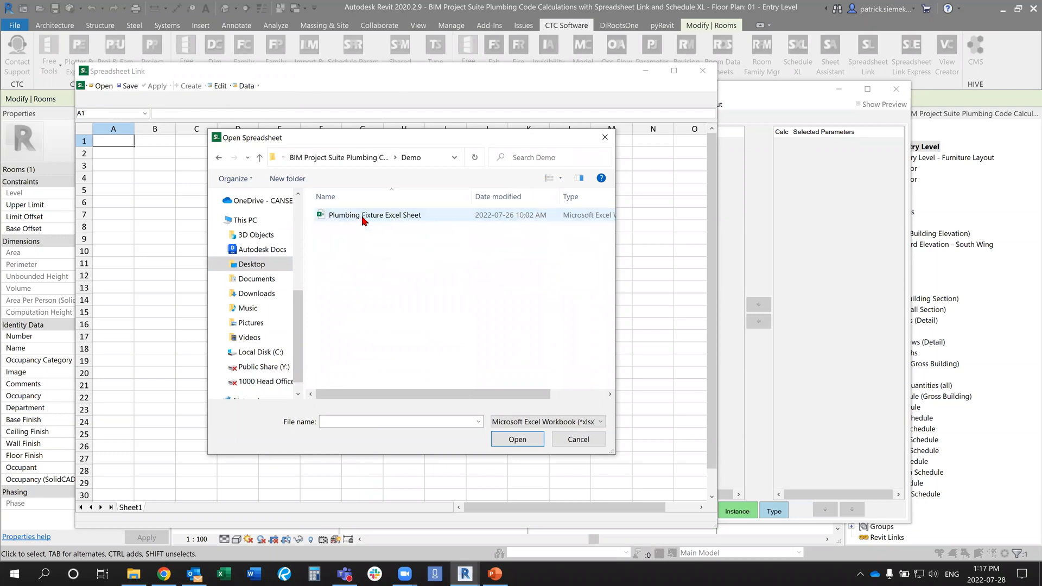
left_click(376, 217)
left_click(505, 439)
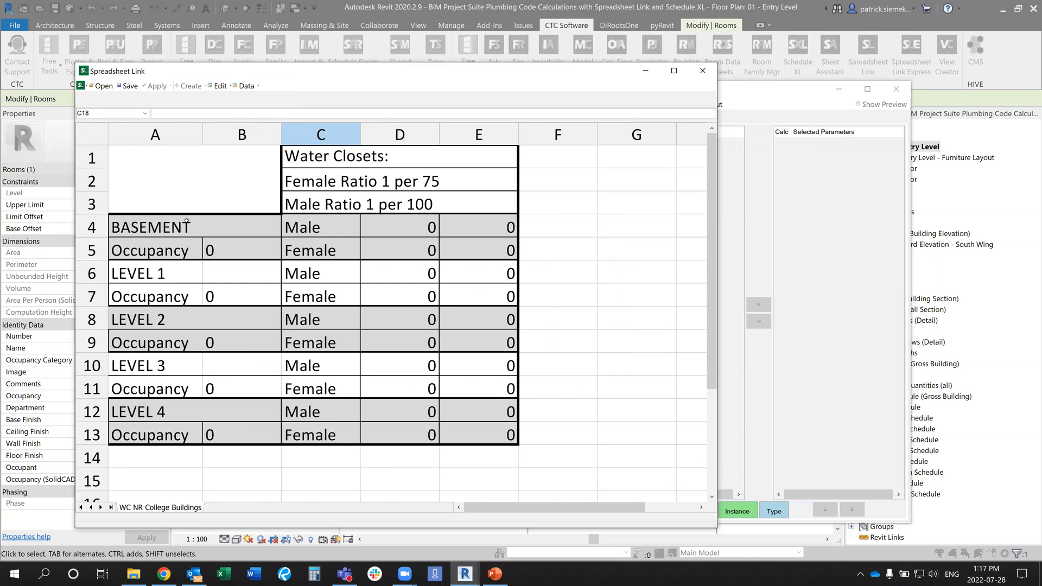
Check the Basement row formulas in columns D and E, and enter occupancies of 100 for Basement (B5) and 350 for Level 1 (B7).
left_click(483, 236)
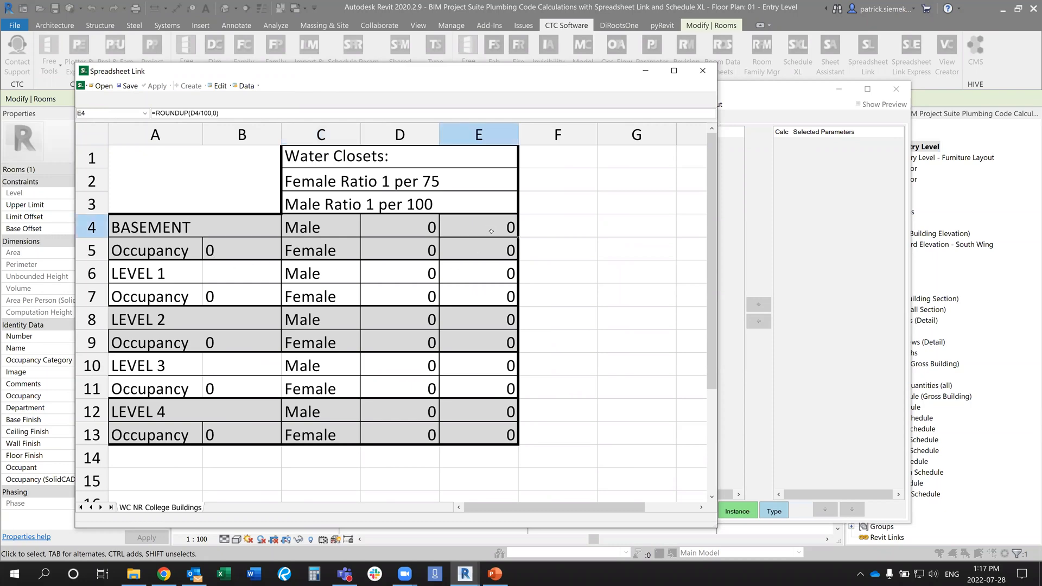
left_click(426, 235)
left_click(427, 245)
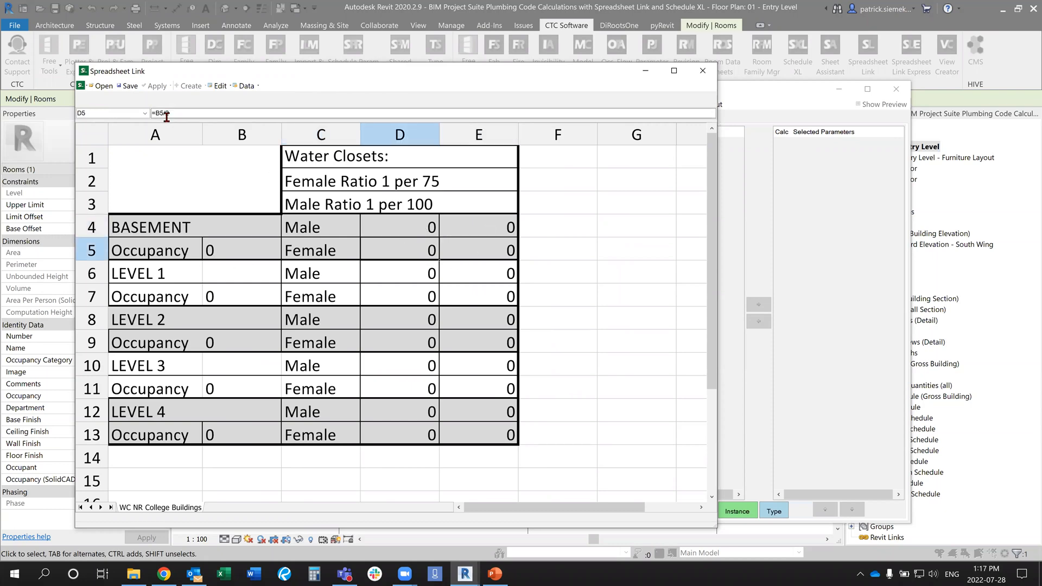
key("Up")
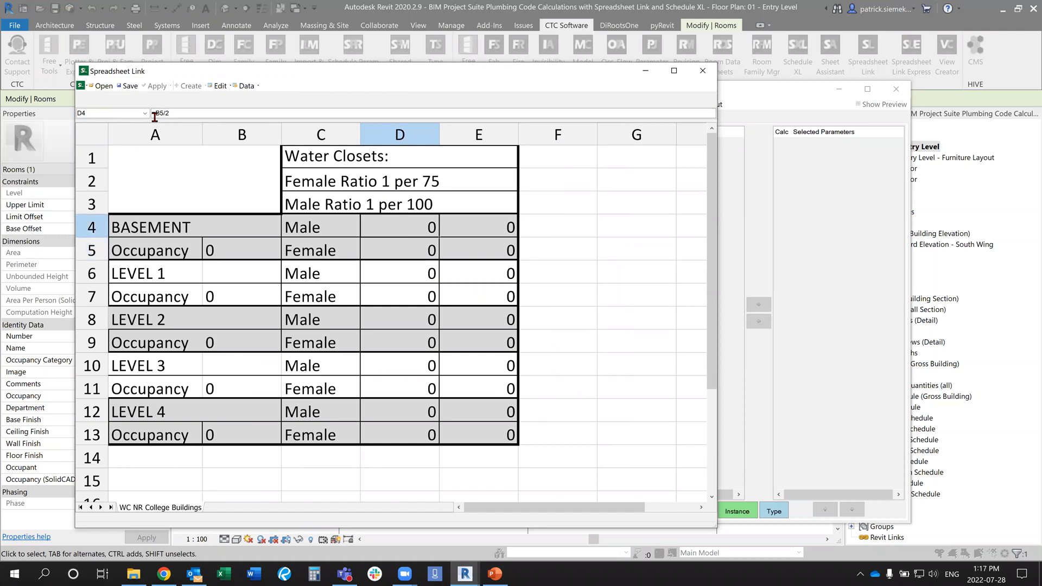
left_click(230, 249)
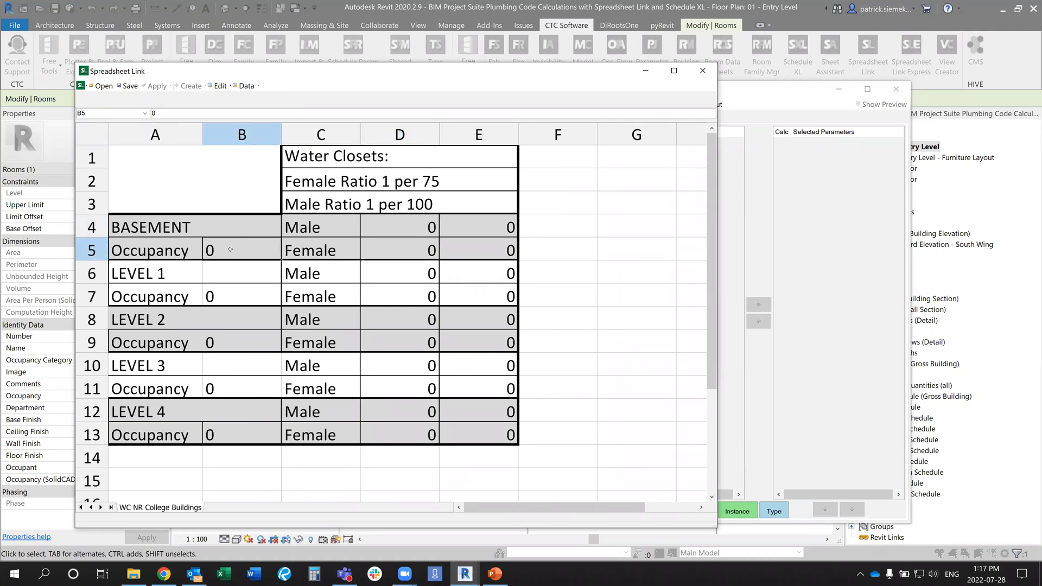
type("100")
left_click(244, 271)
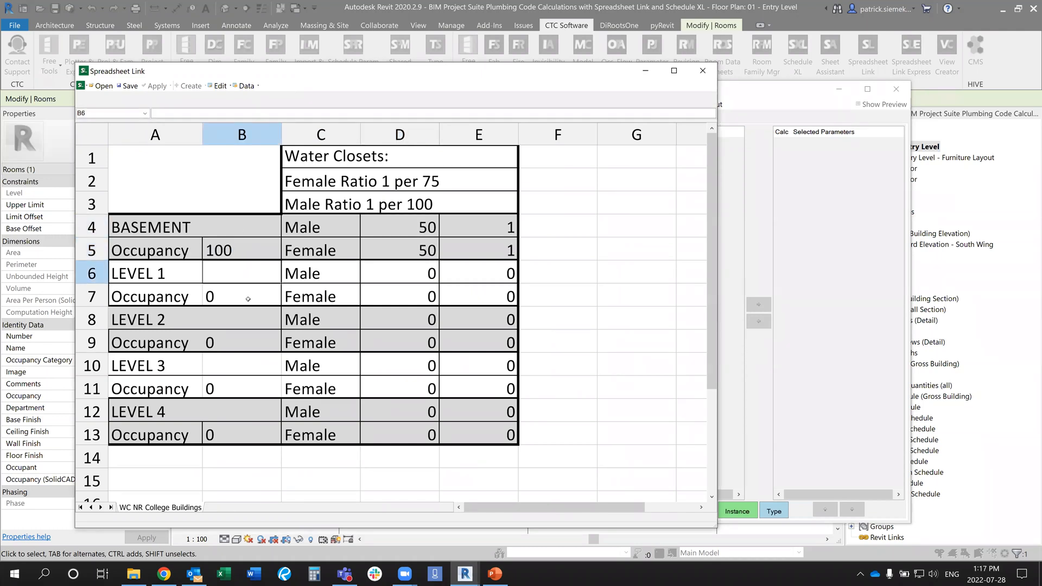
left_click(248, 297)
type("350")
key("Return")
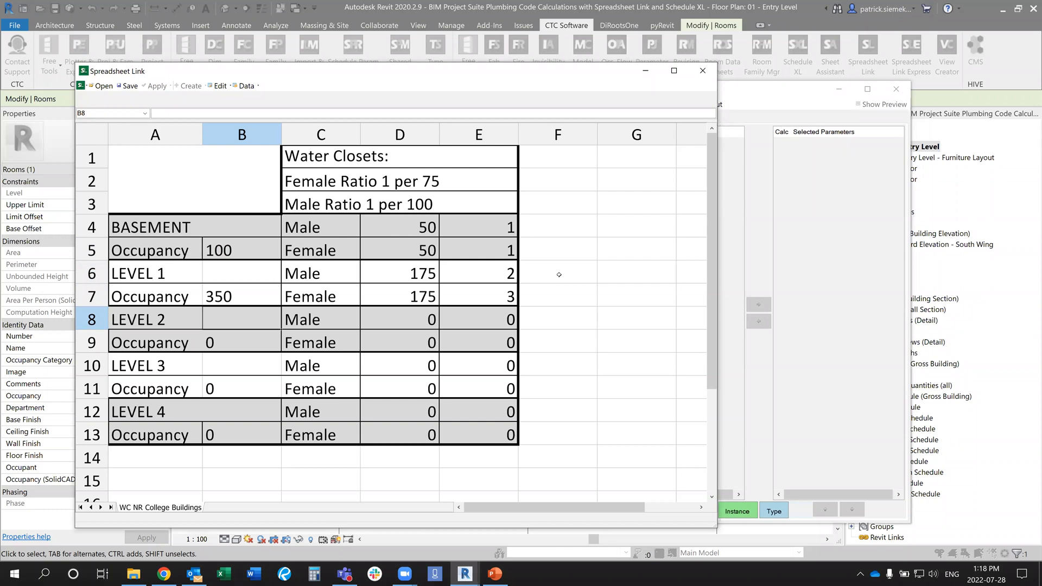
left_click(255, 302)
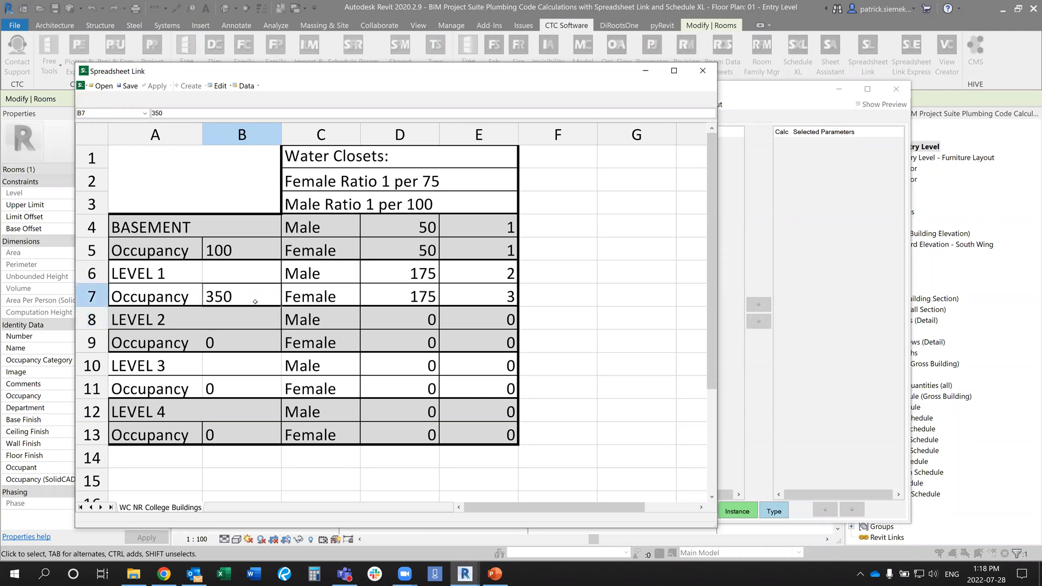
Reset the occupancies of Level 1 (B7) and Basement (B5) to 0.
type("0")
key("Return")
left_click(254, 249)
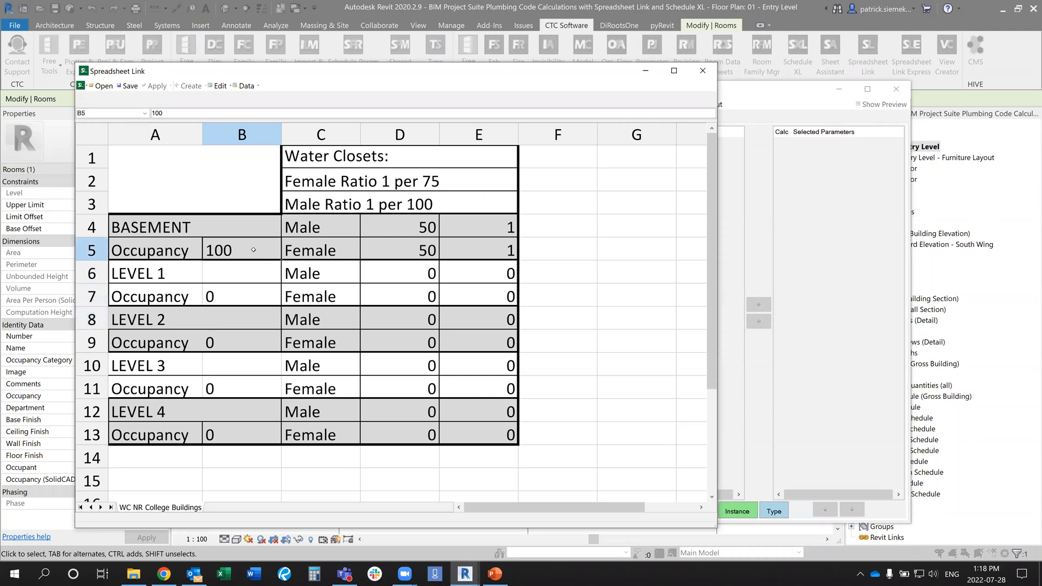
type("0")
key("Return")
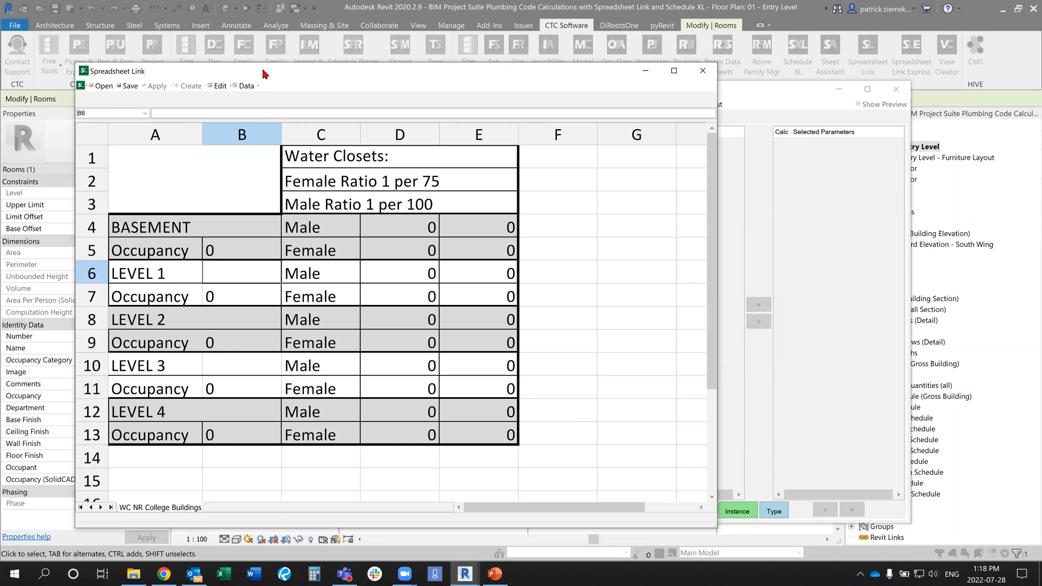
Load the Plumbing Fixture Calcs settings file from the Desktop into the Spreadsheet Link Settings.
left_click_drag(241, 64, 206, 51)
left_click(773, 206)
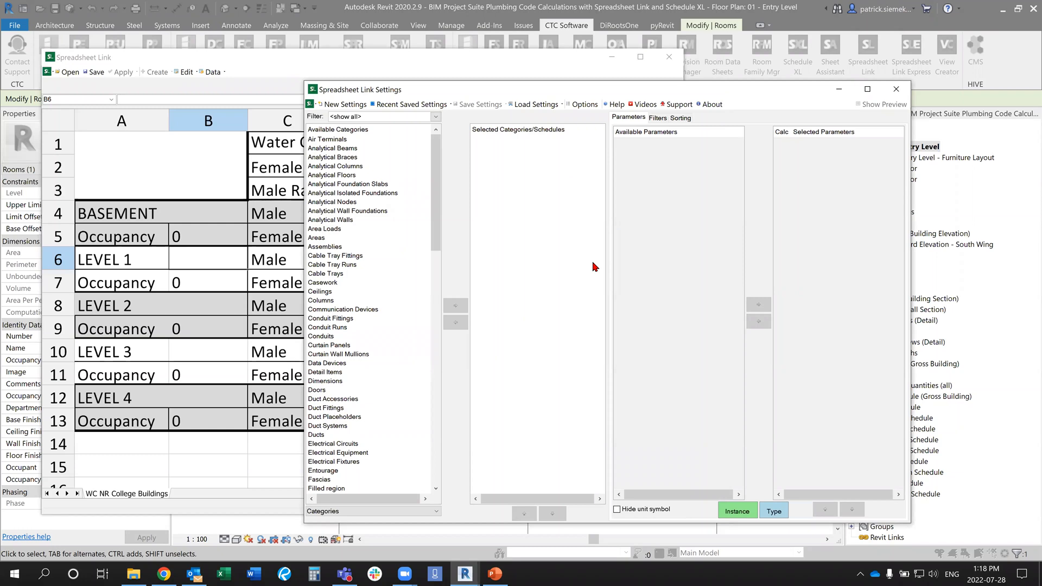
left_click(524, 108)
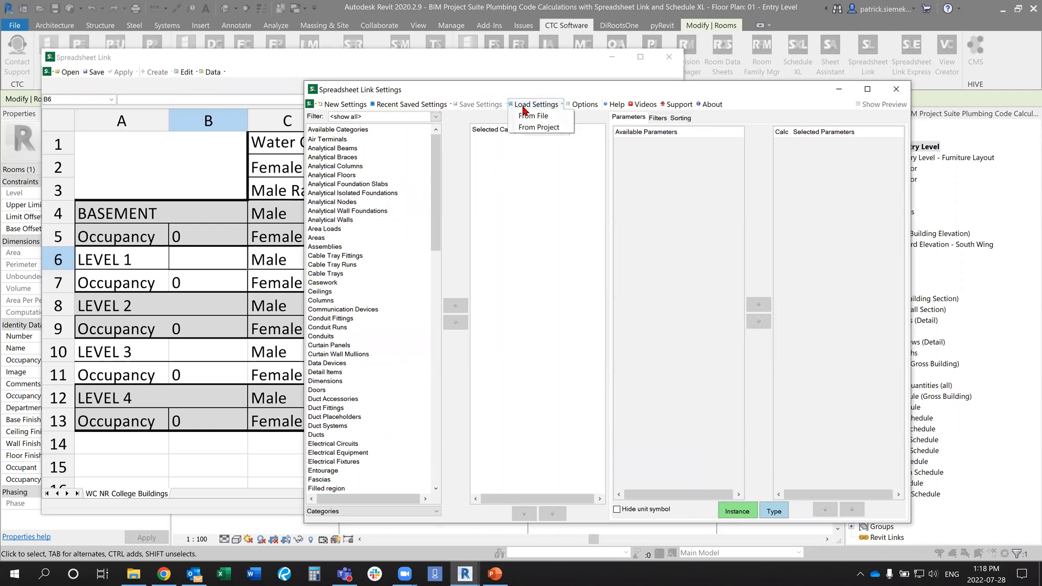
left_click(533, 116)
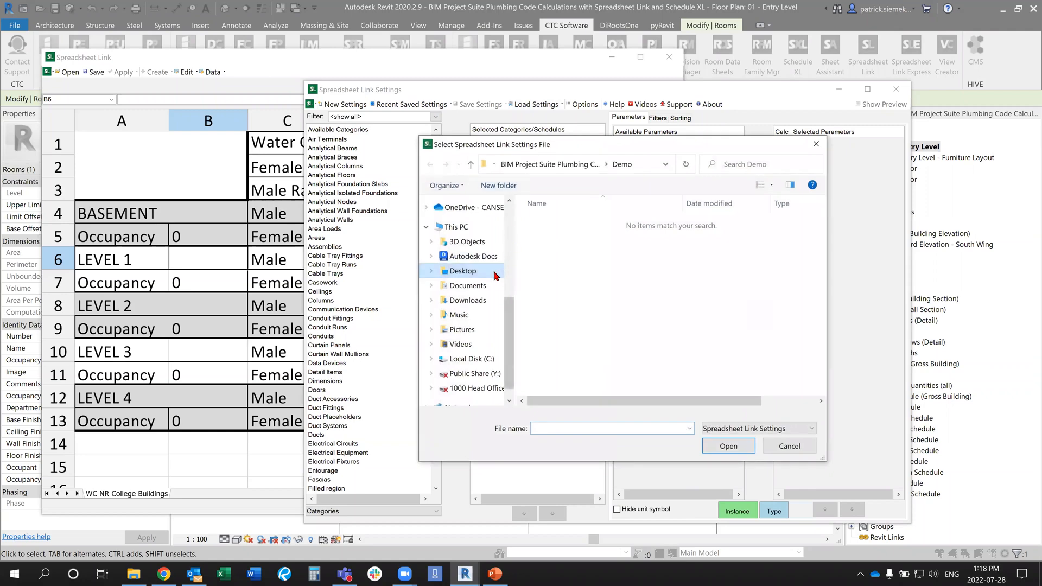
left_click(495, 274)
scroll(603, 391, "down", 2)
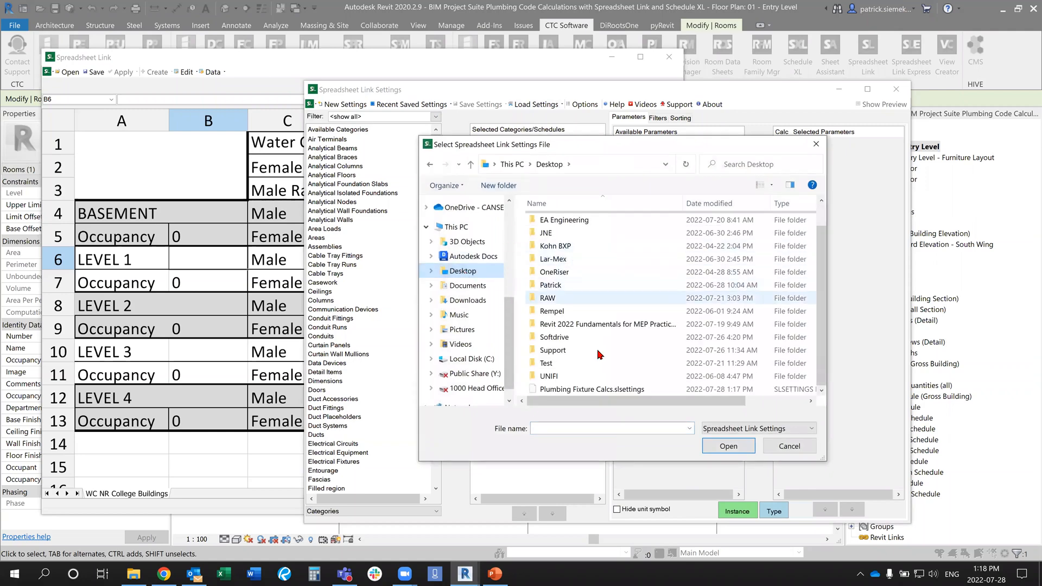
left_click(601, 391)
left_click(725, 447)
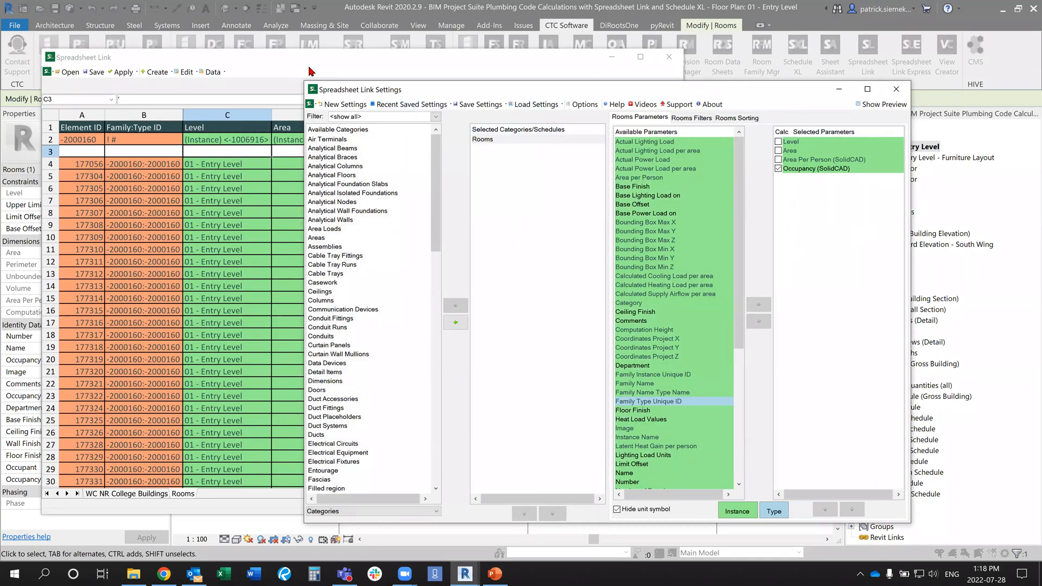
Compare the level labels on the WC NR College Buildings sheet with the room levels and occupancies on the Rooms sheet.
left_click(276, 66)
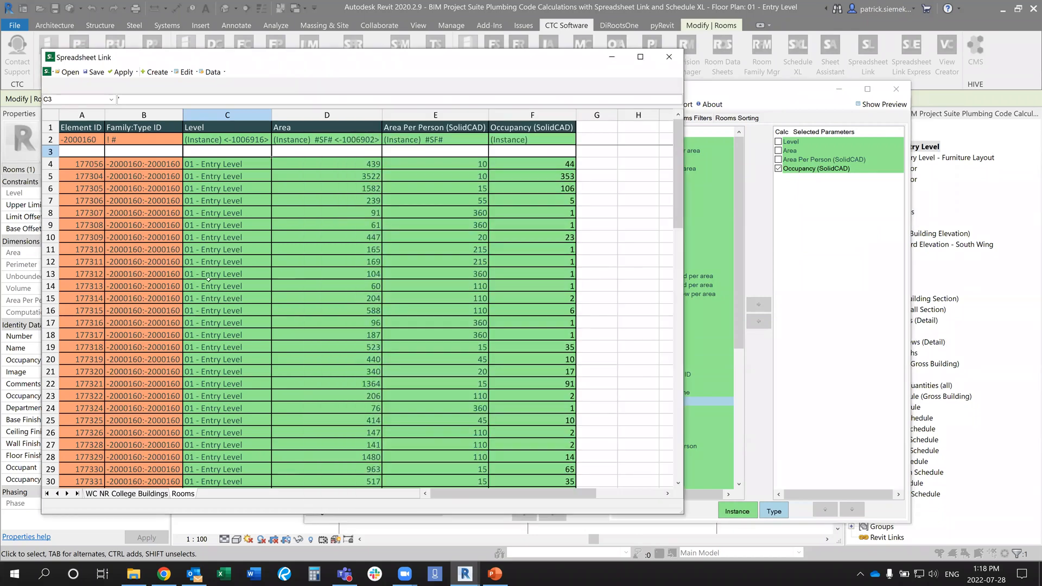
left_click(137, 496)
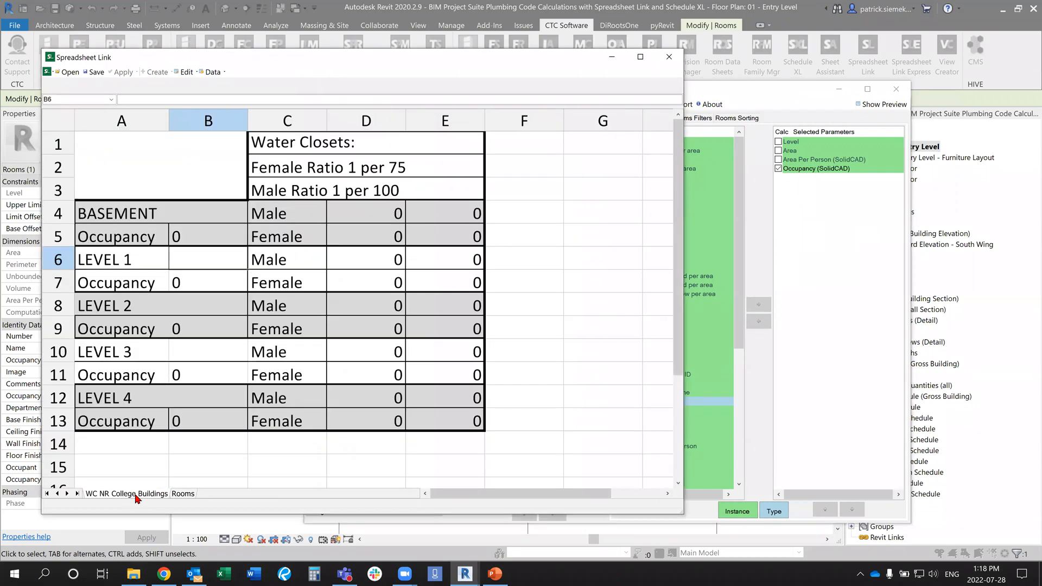
left_click(187, 497)
left_click(125, 494)
left_click(183, 494)
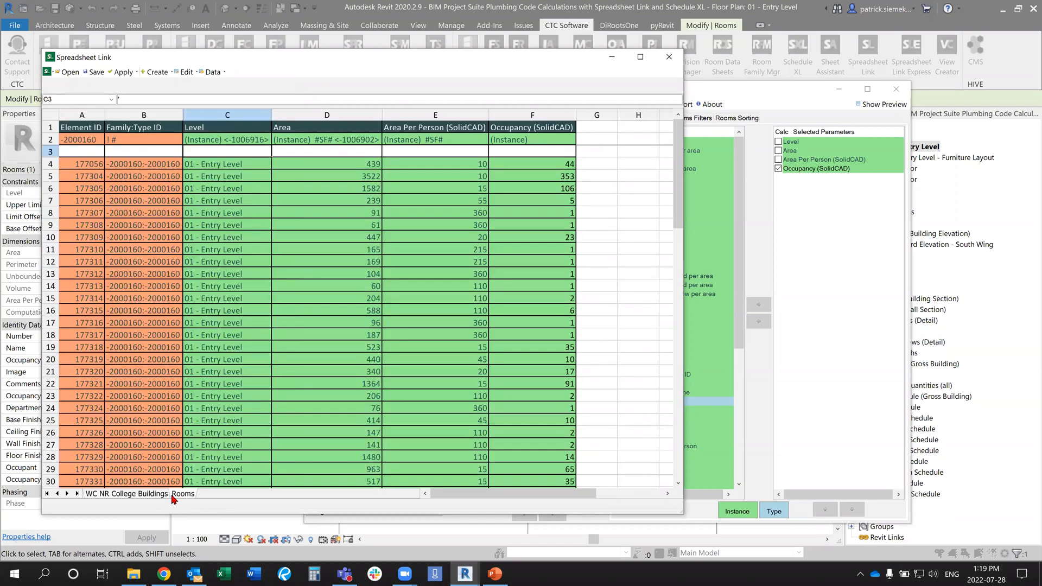
left_click(158, 495)
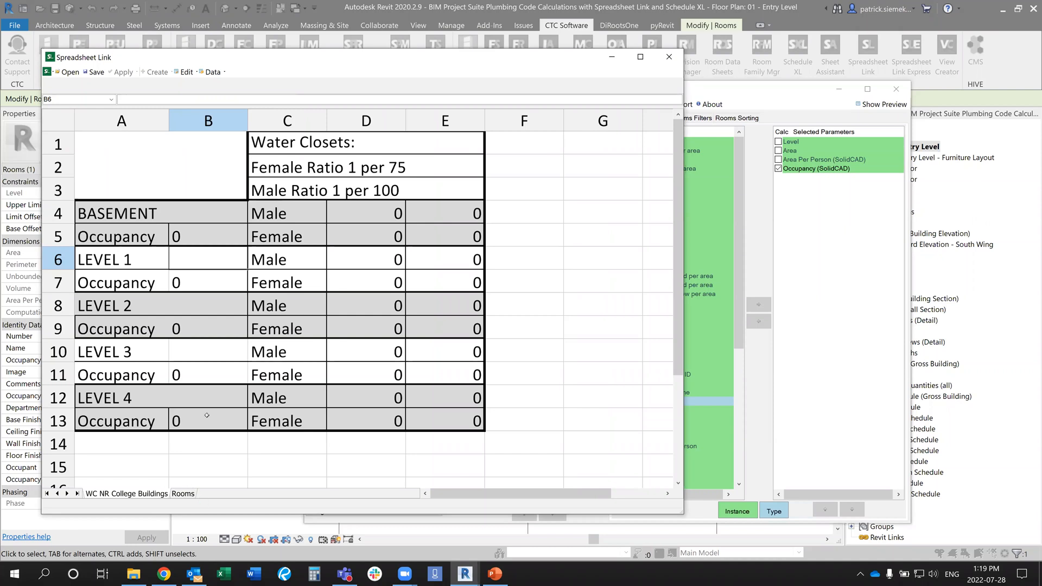
left_click(109, 259)
left_click(117, 304)
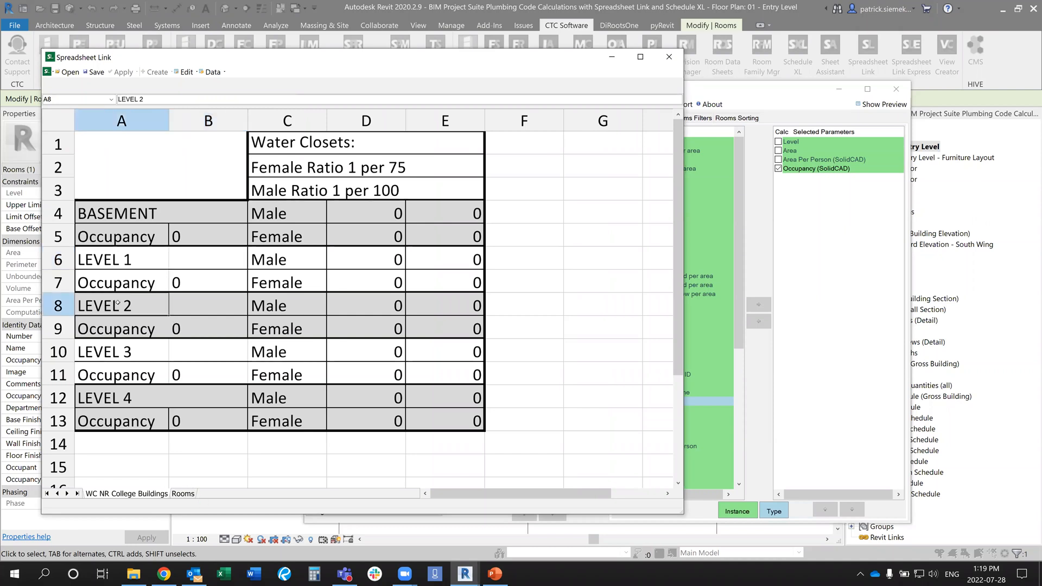
left_click(125, 351)
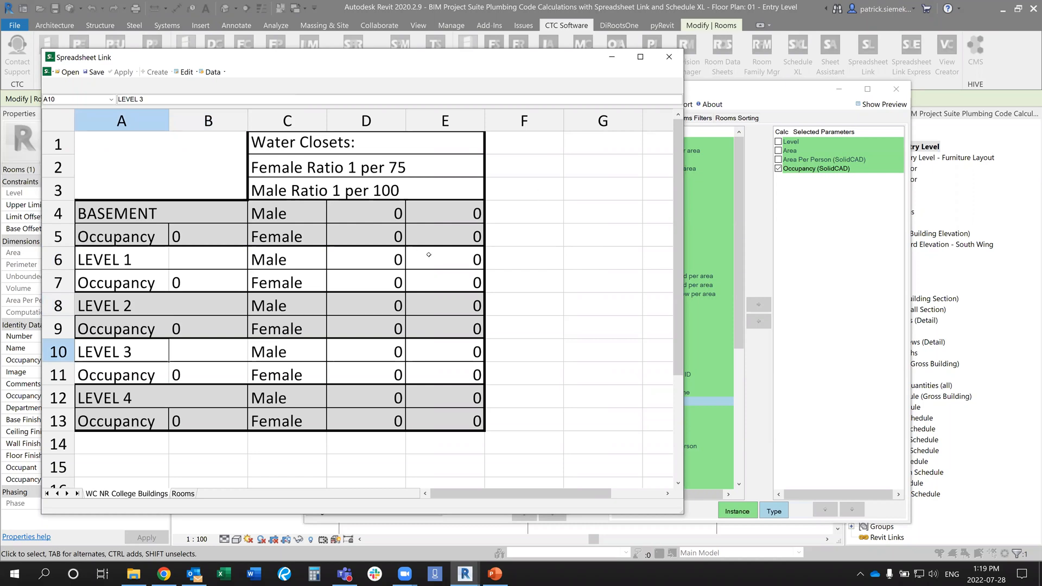
left_click(183, 494)
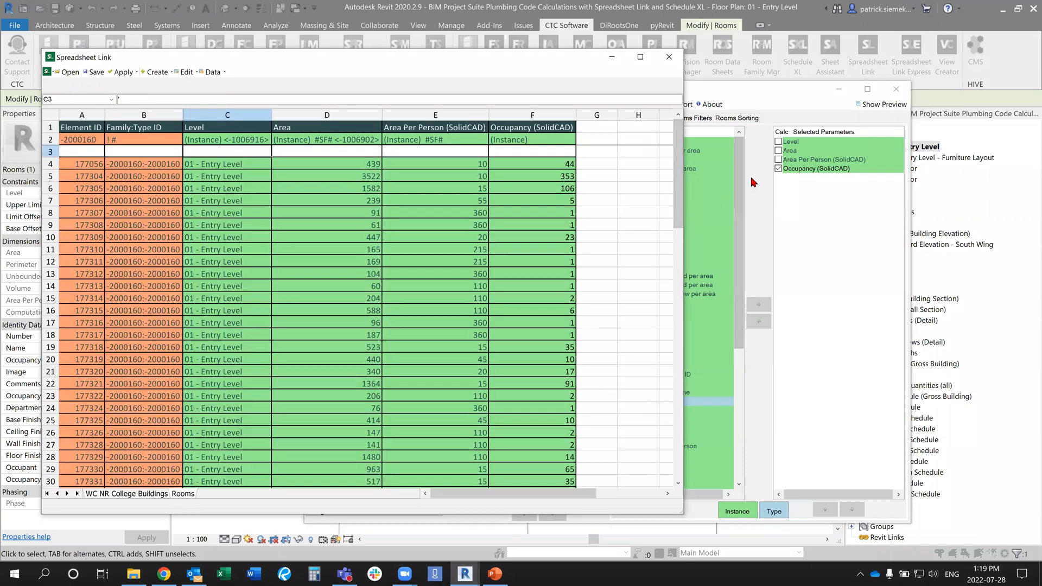
Add the Levels category with its Name, Elevation and Building Story parameters and check the resulting Levels sheet.
left_click(737, 188)
left_click(365, 221)
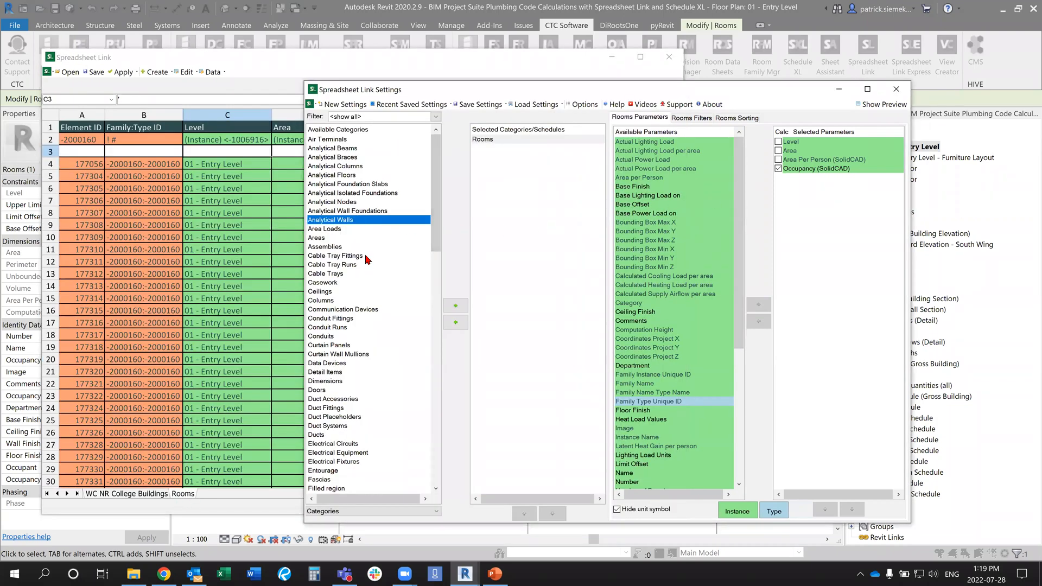
scroll(372, 320, "down", 9)
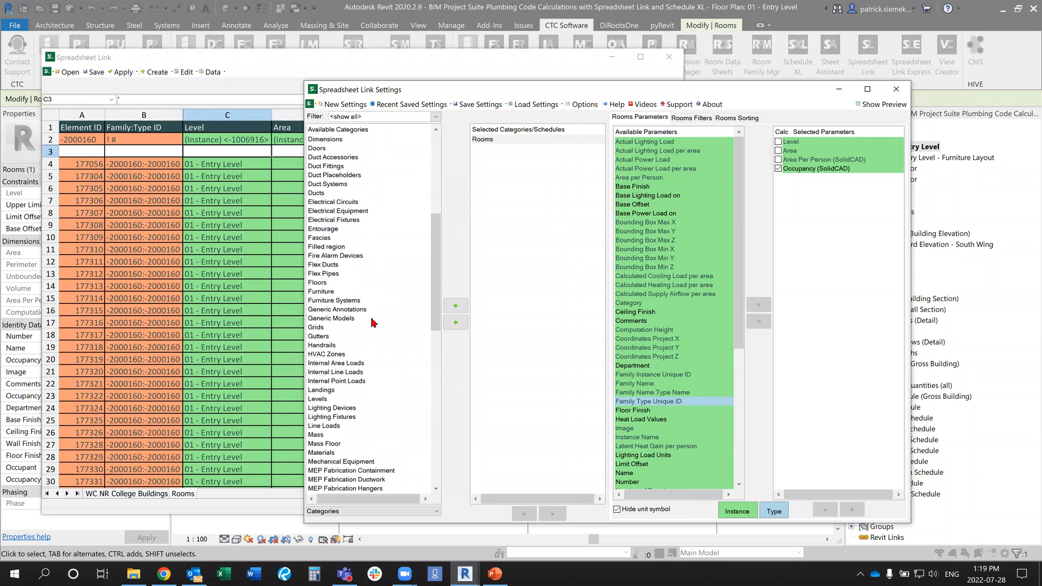
left_click(326, 400)
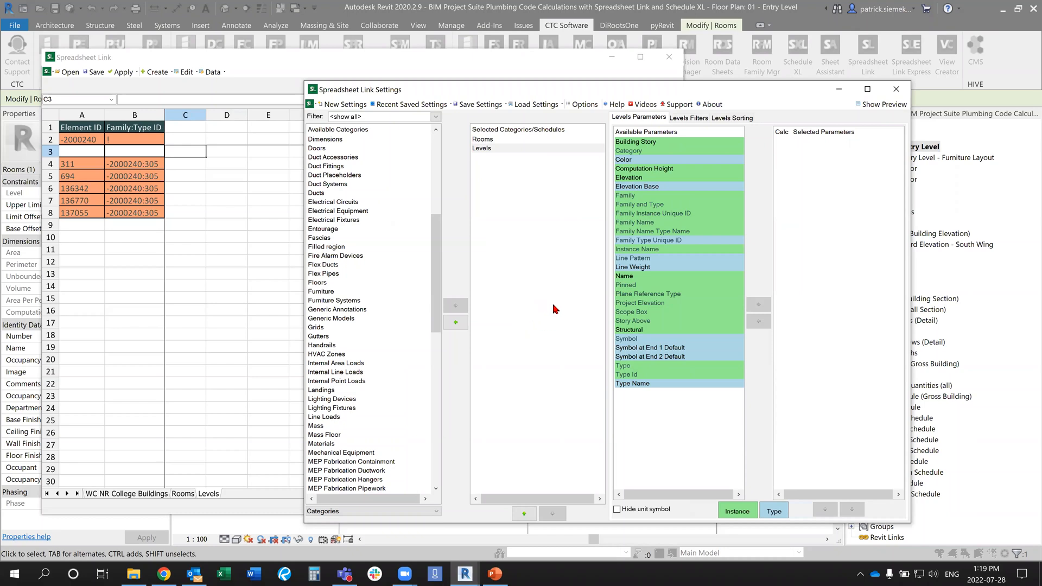
double_click(632, 279)
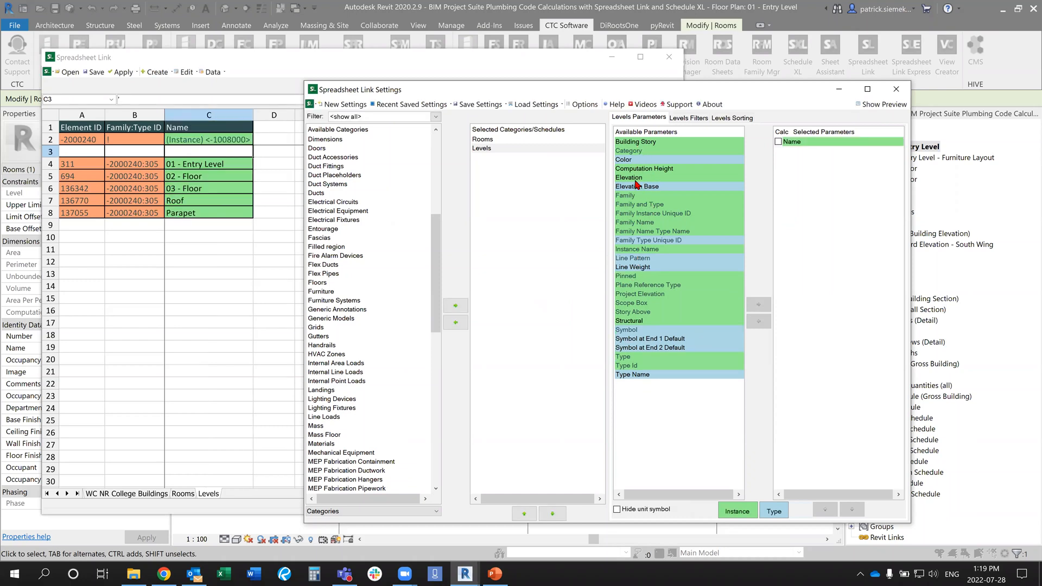
double_click(636, 178)
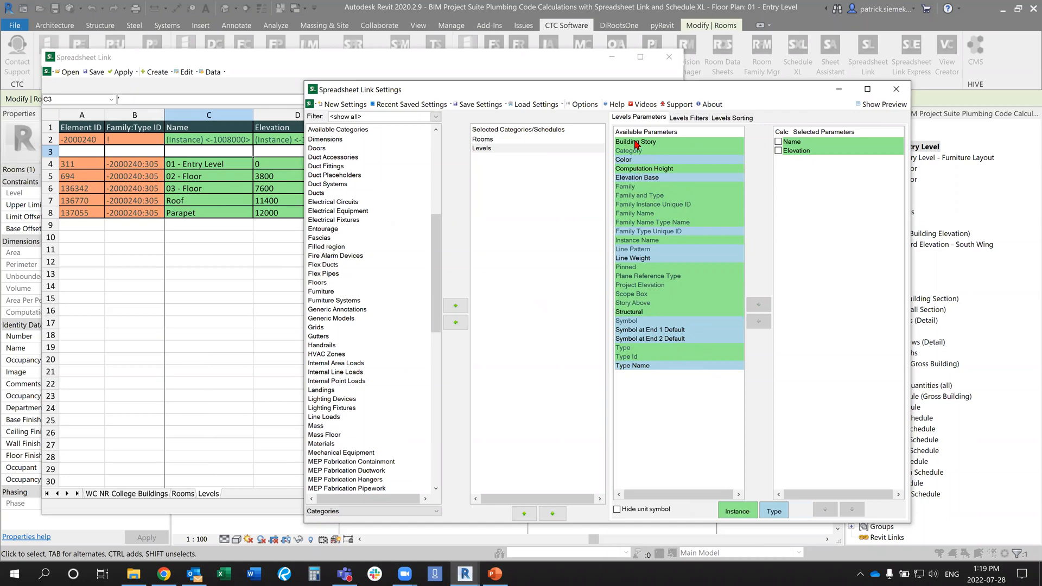
double_click(636, 143)
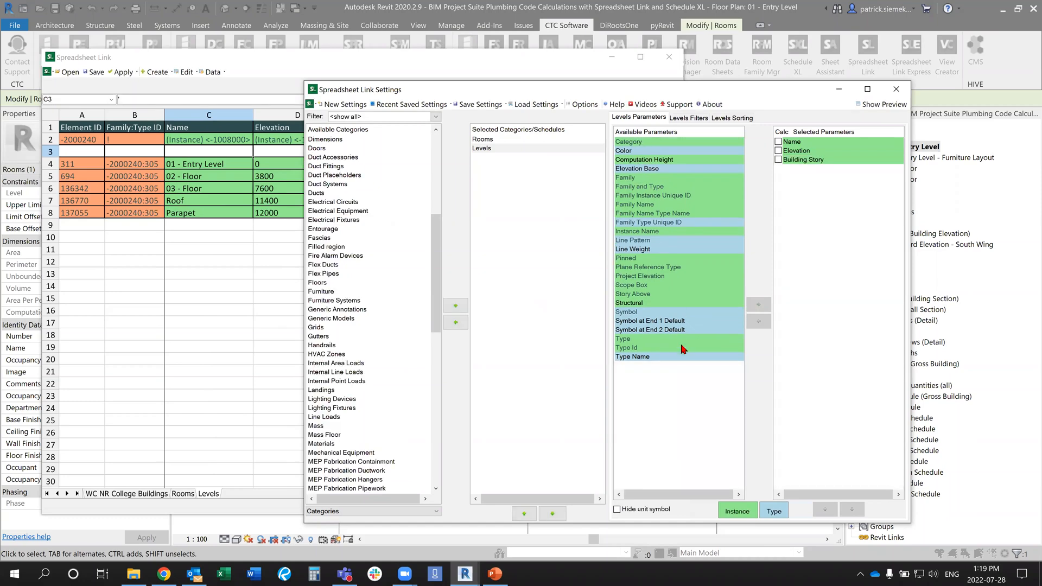
left_click(237, 72)
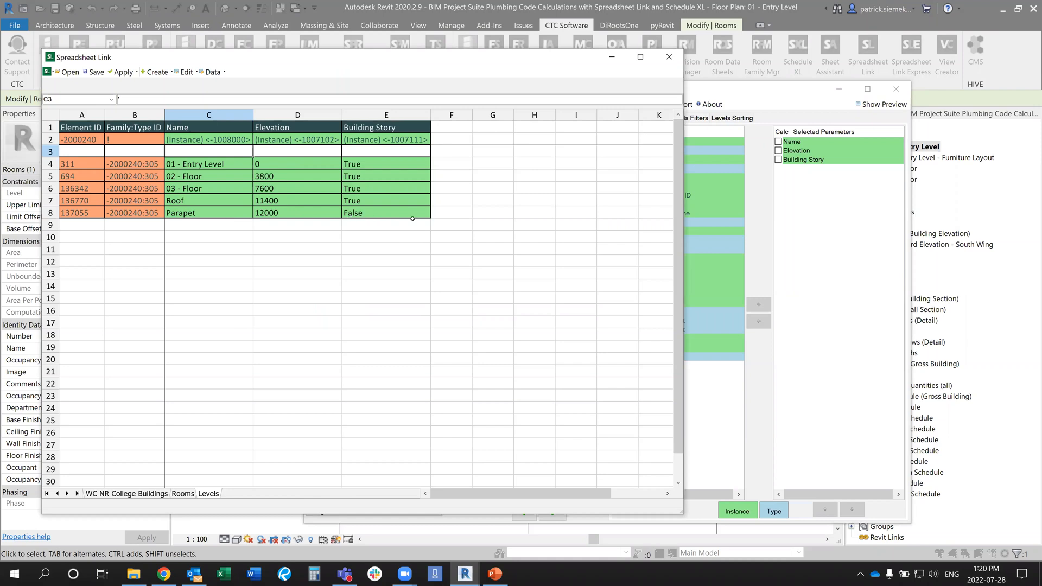
left_click(752, 205)
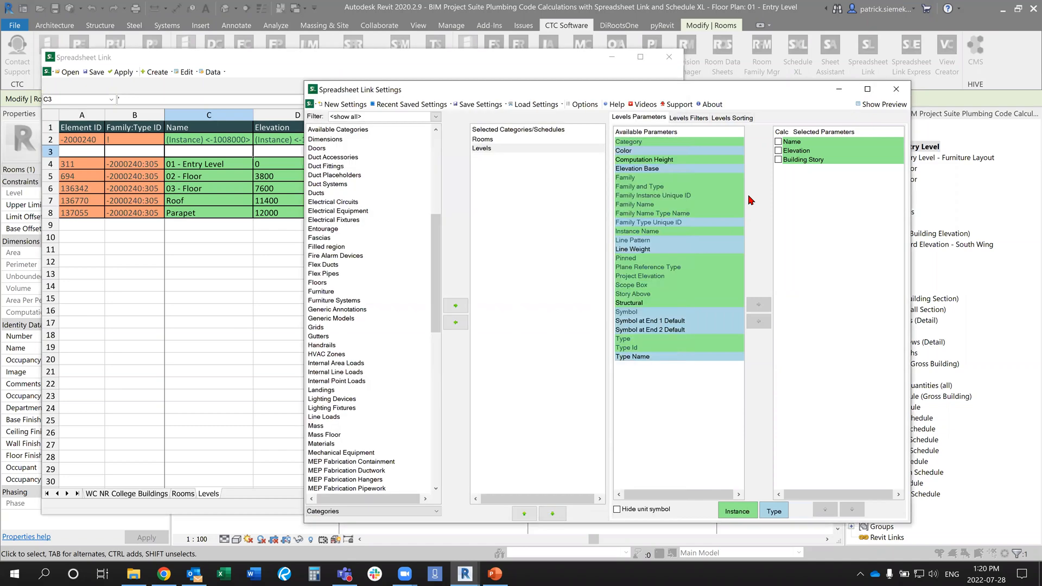
left_click(731, 117)
left_click(700, 141)
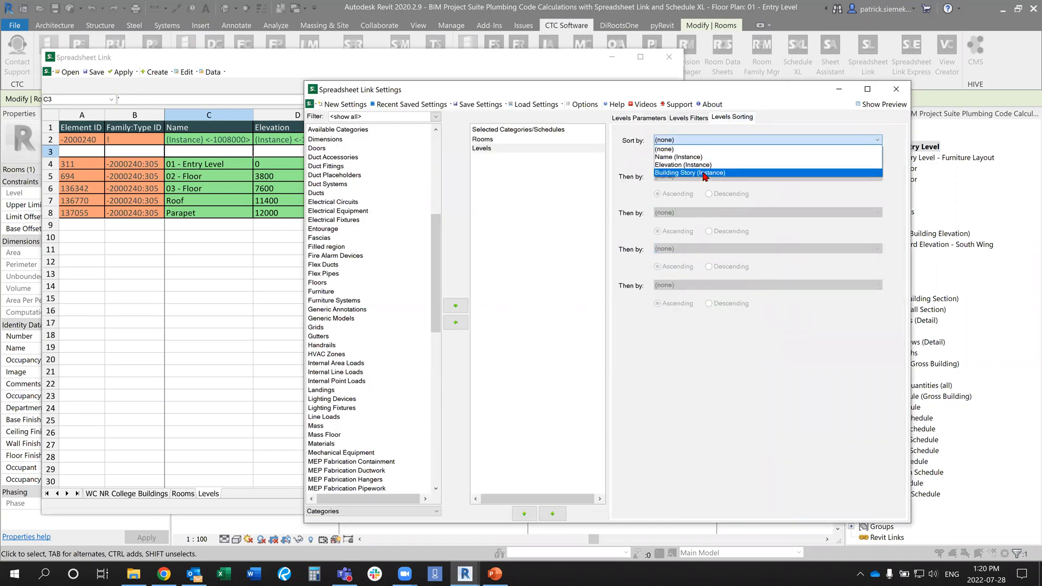
left_click(642, 167)
Filter the Levels category by the Building Story parameter set to True and check the Levels sheet.
left_click(685, 119)
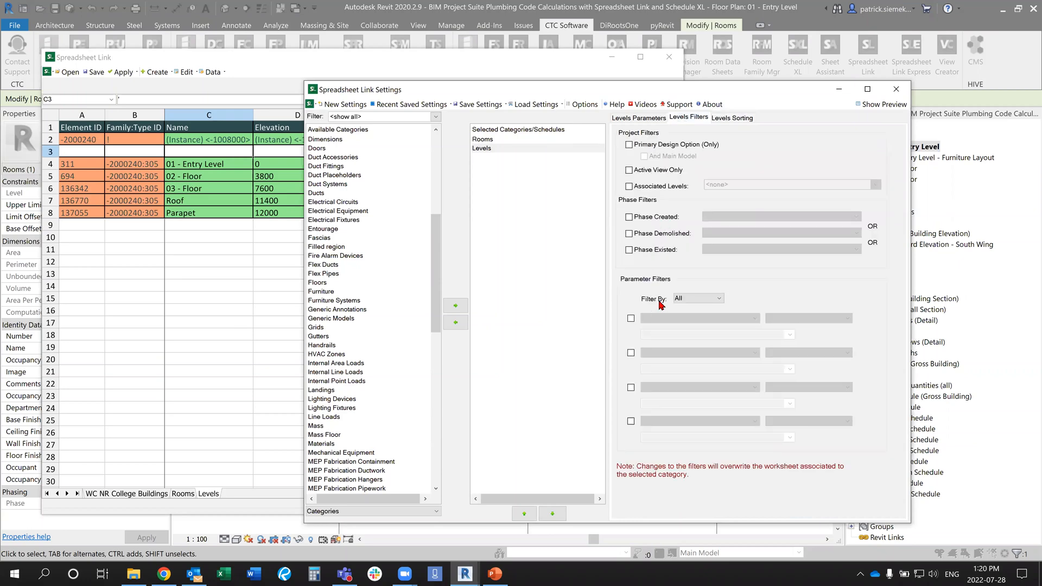
left_click(681, 300)
left_click(633, 316)
left_click(632, 319)
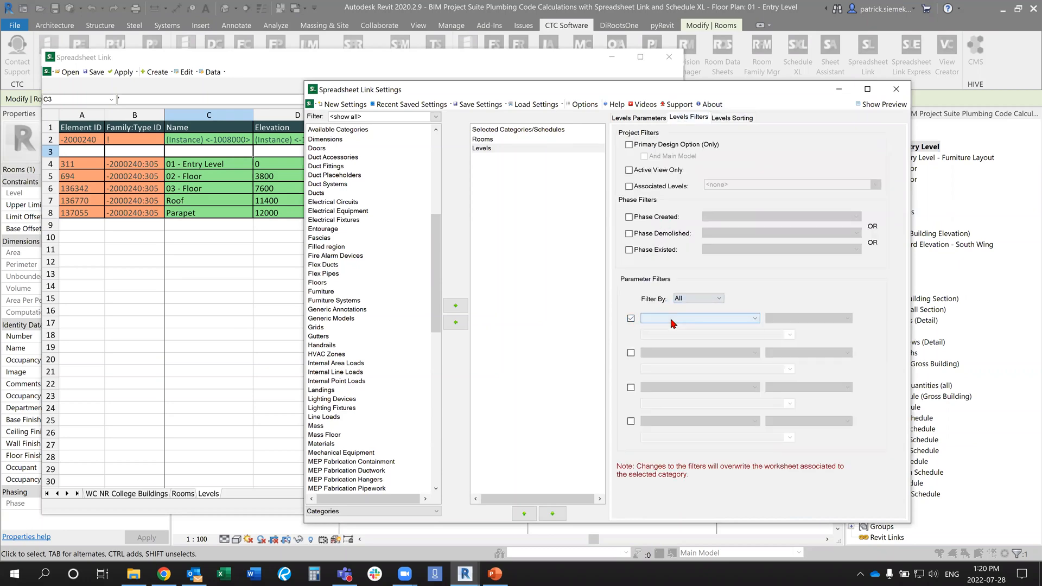
left_click(673, 324)
left_click(686, 336)
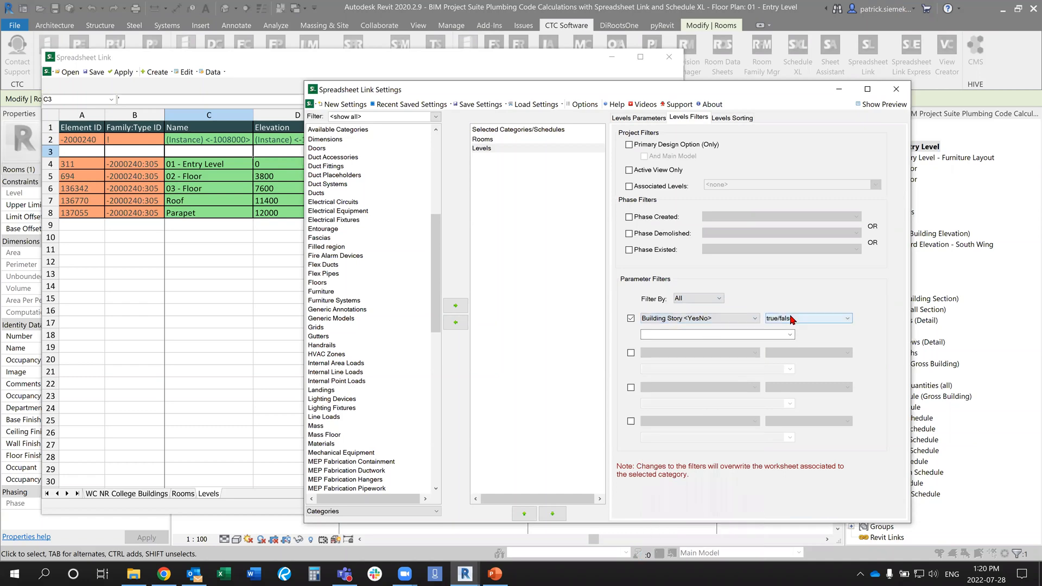
left_click(790, 334)
left_click(700, 345)
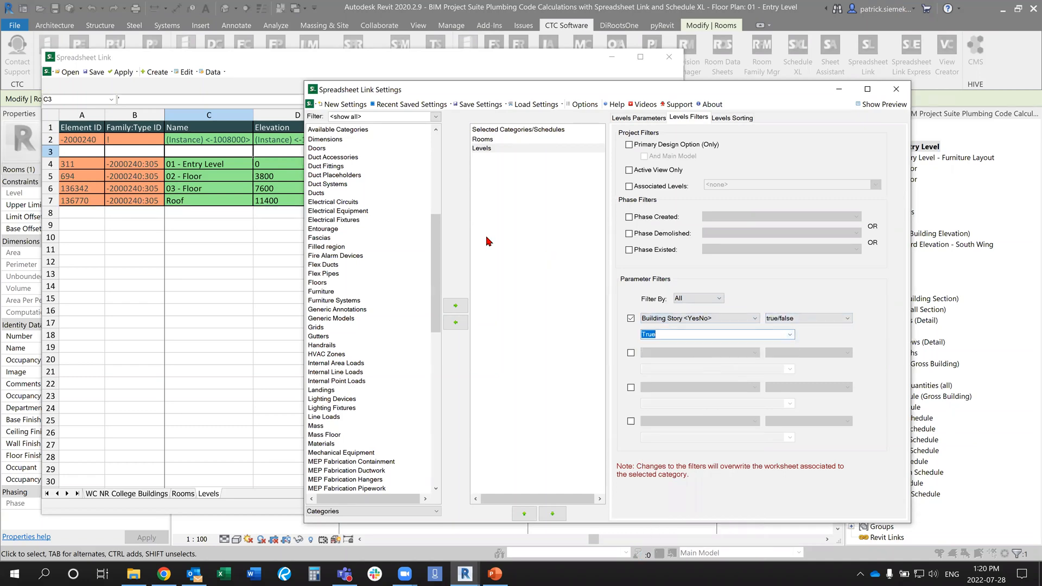
left_click(209, 249)
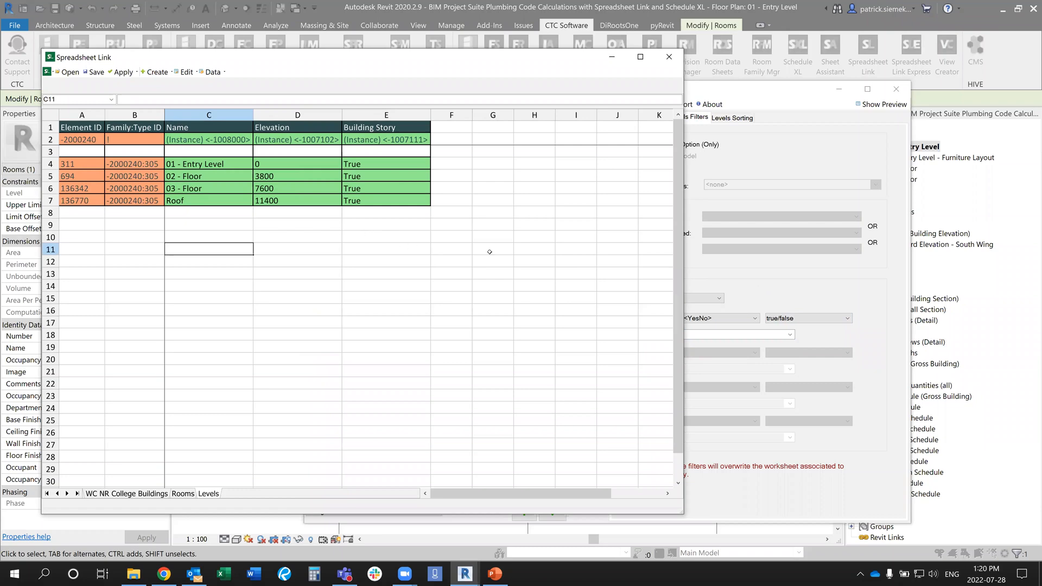
Remove Building Story from the selected Levels parameters, then check the Levels filter and sheet.
left_click(734, 281)
left_click(638, 118)
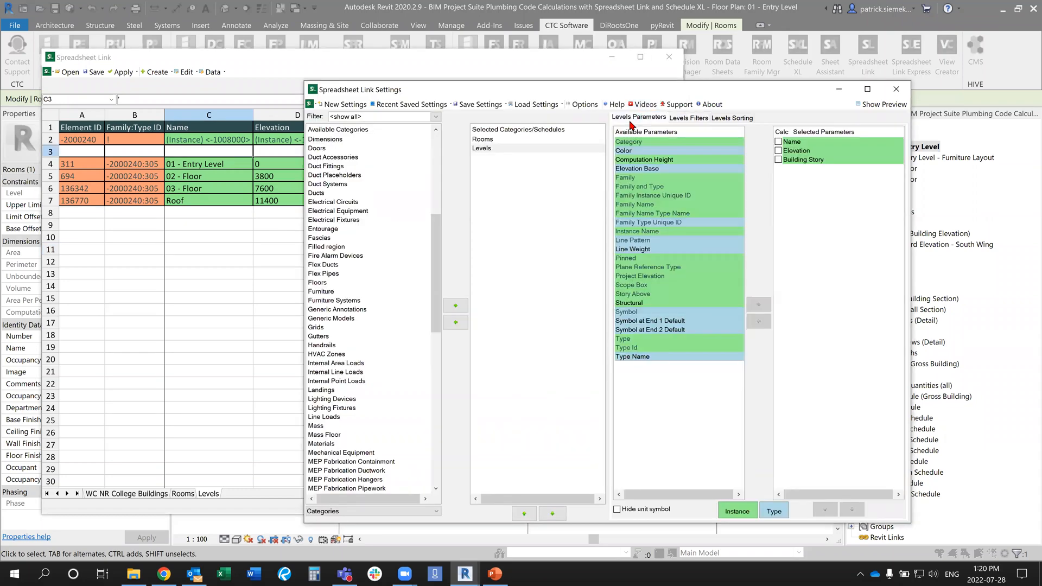
left_click(794, 161)
left_click(759, 323)
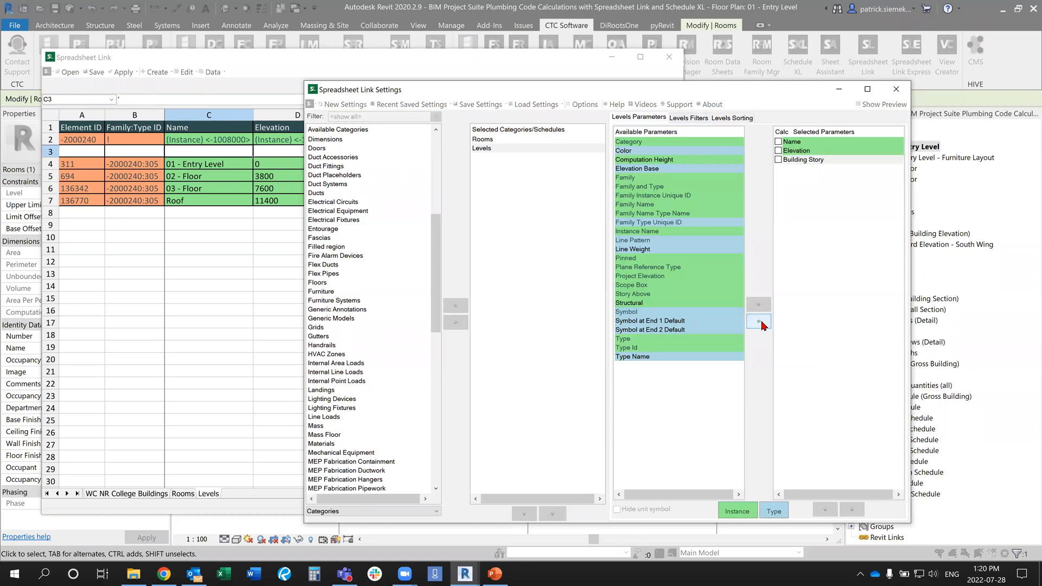
left_click(693, 120)
left_click(179, 298)
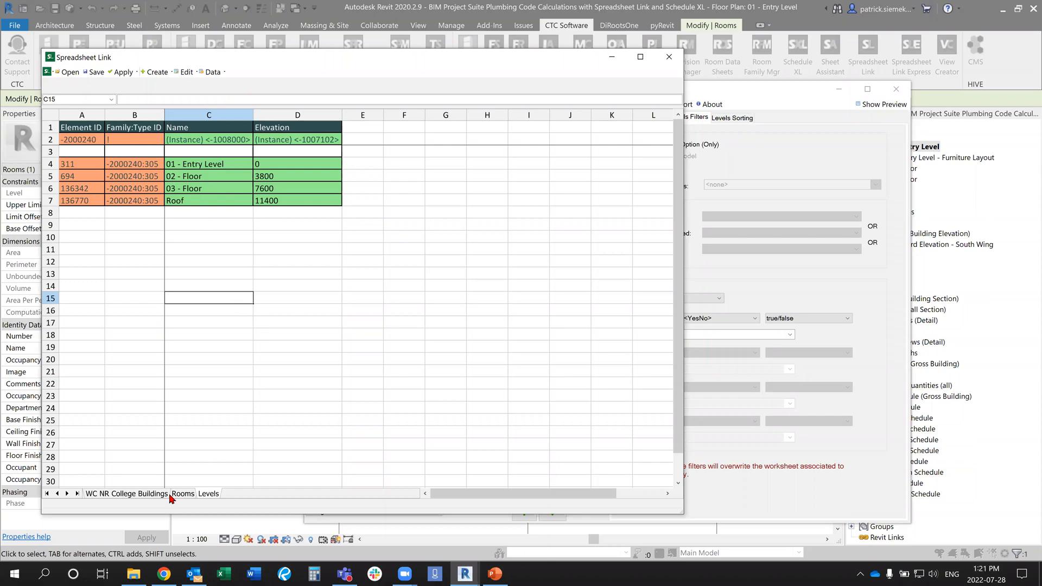
Compare the level labels and occupancy cells on the WC NR College Buildings sheet with the Level and Occupancy columns on the Rooms sheet.
left_click(123, 494)
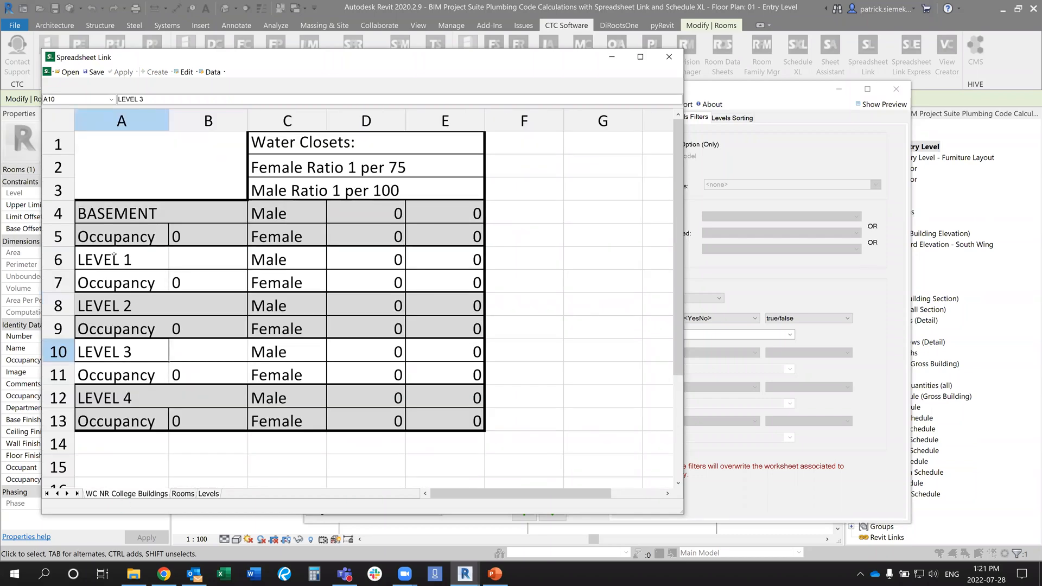
left_click(183, 494)
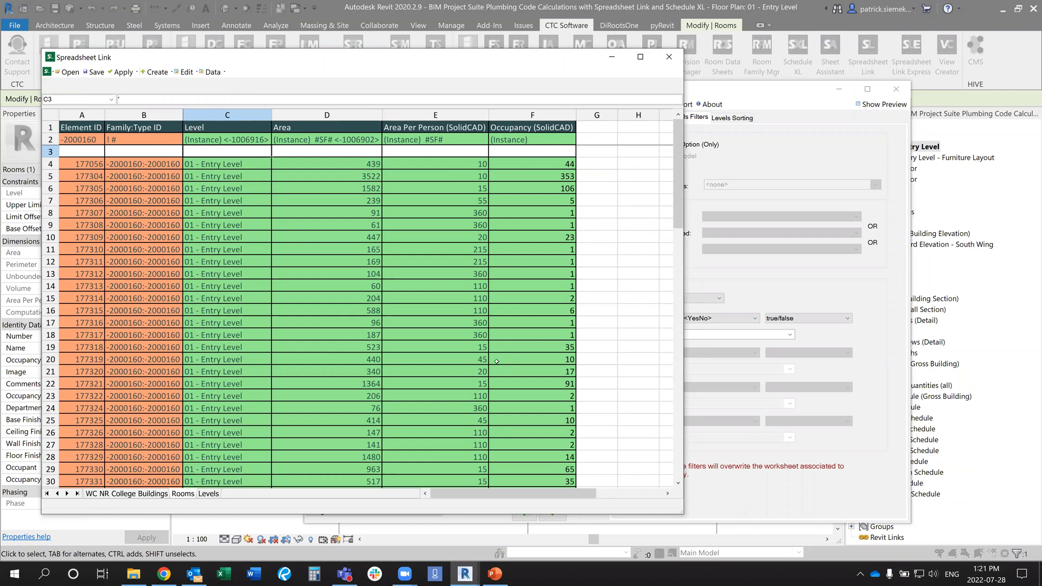
left_click(141, 495)
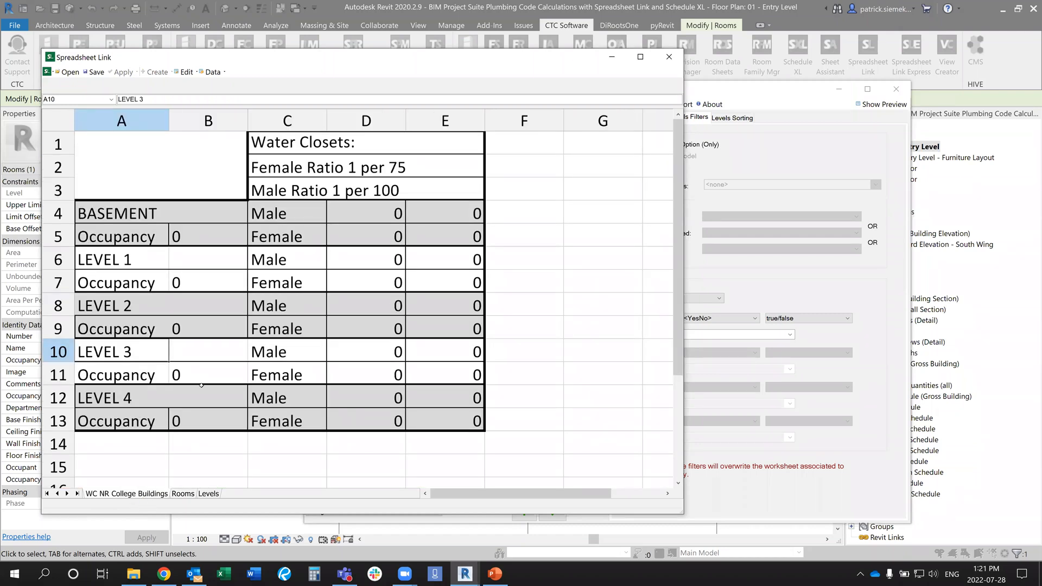
Try to replace the LEVEL 1 label in A6 with a linked level name using =INDEX('WC NR College Buildings'!C4:C29,1).
left_click(122, 258)
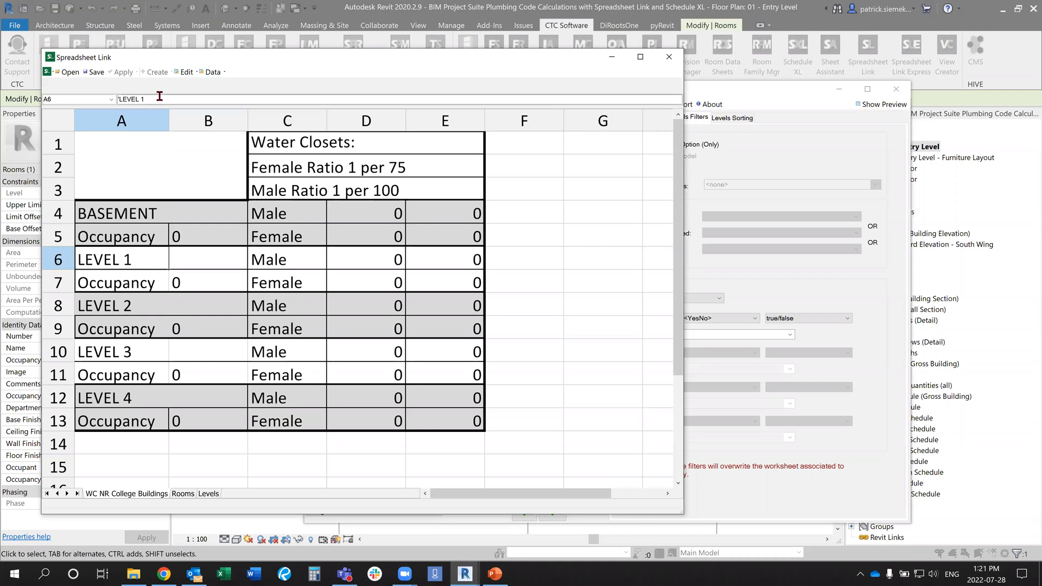
left_click_drag(145, 99, 85, 102)
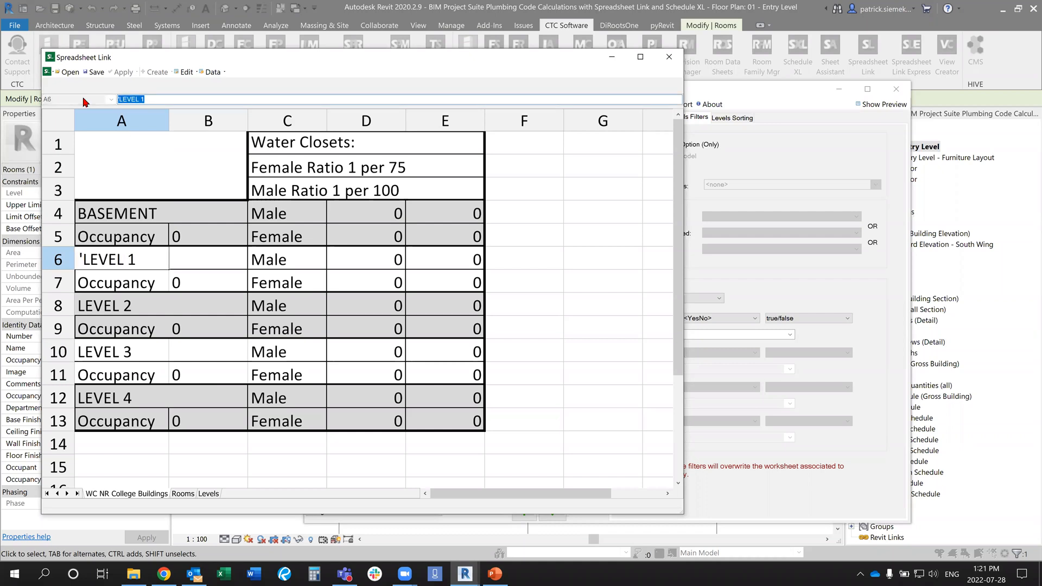
type("=")
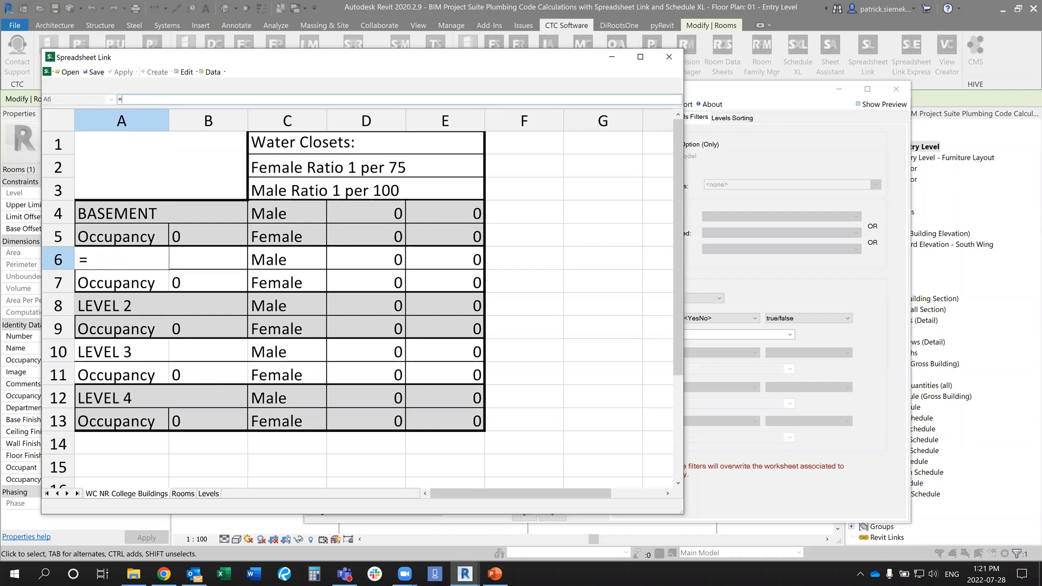
type("Index(")
left_click(208, 493)
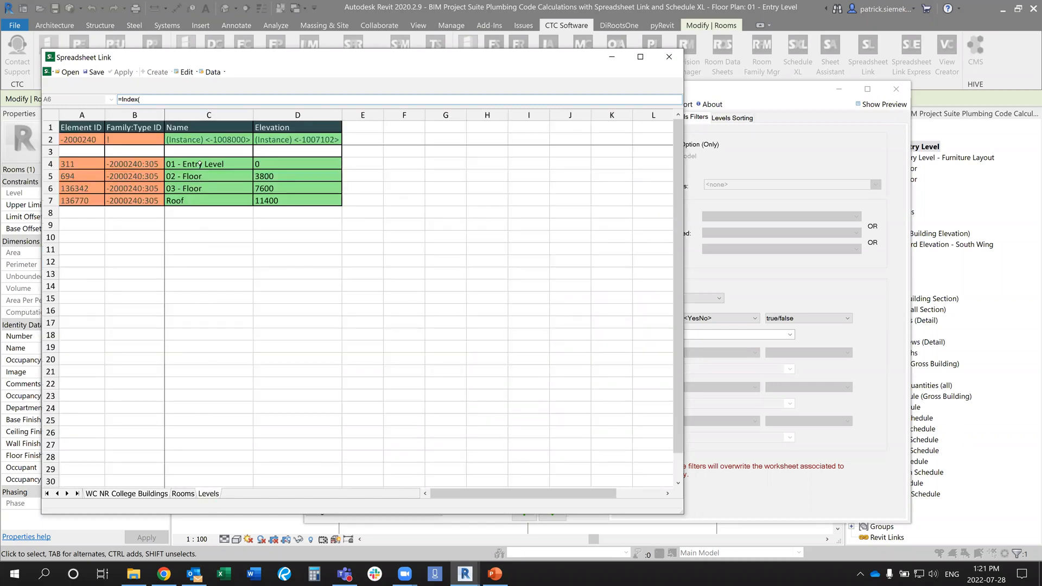
left_click_drag(201, 165, 205, 469)
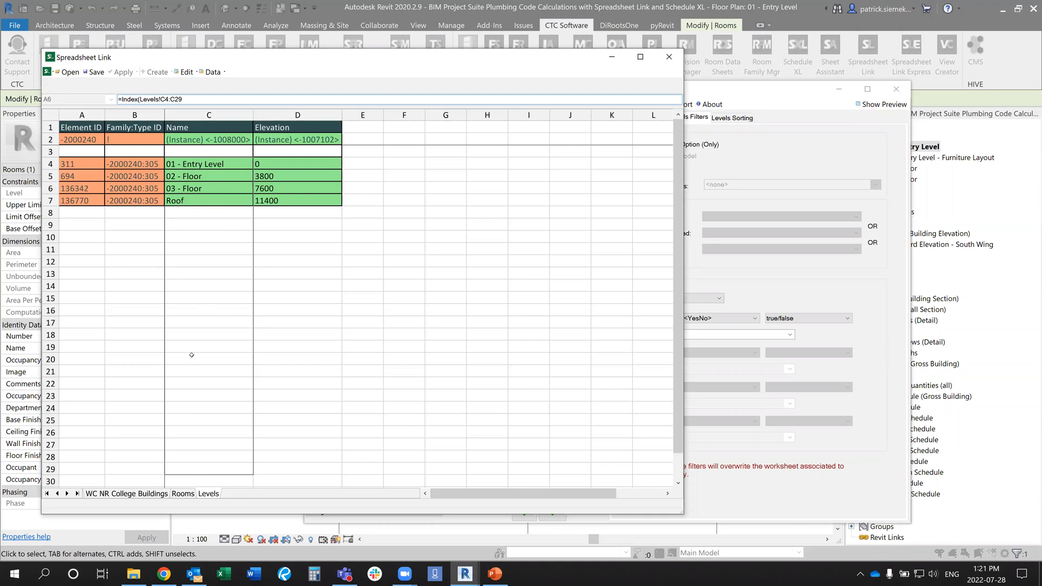
left_click(124, 494)
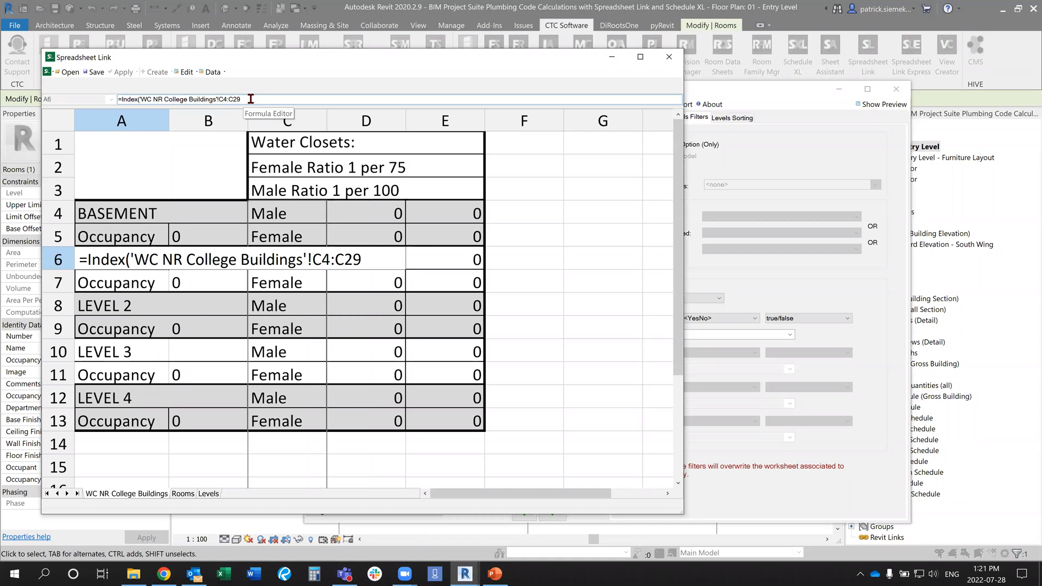
type(",")
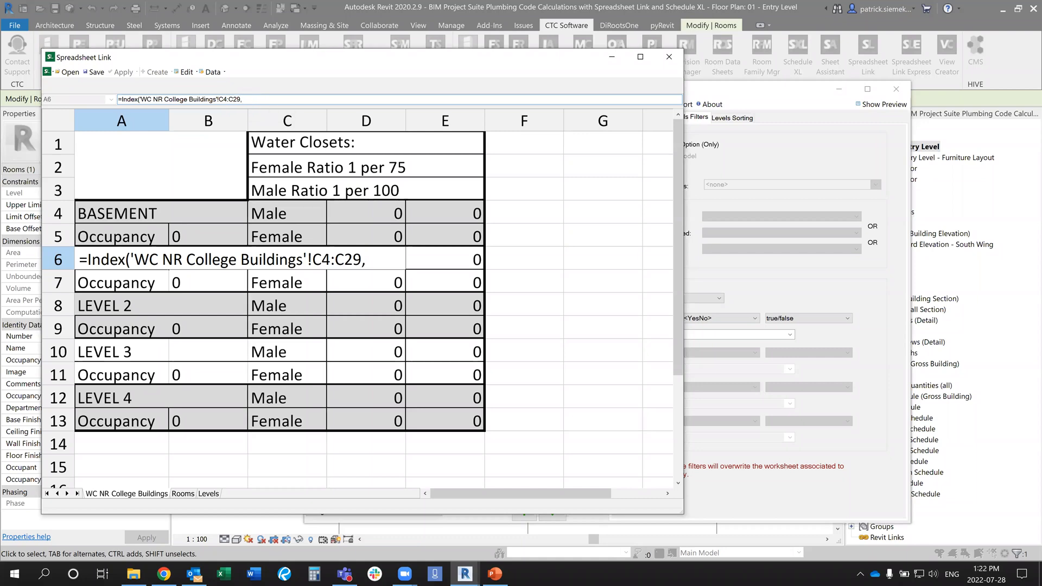
type("1)")
key("Return")
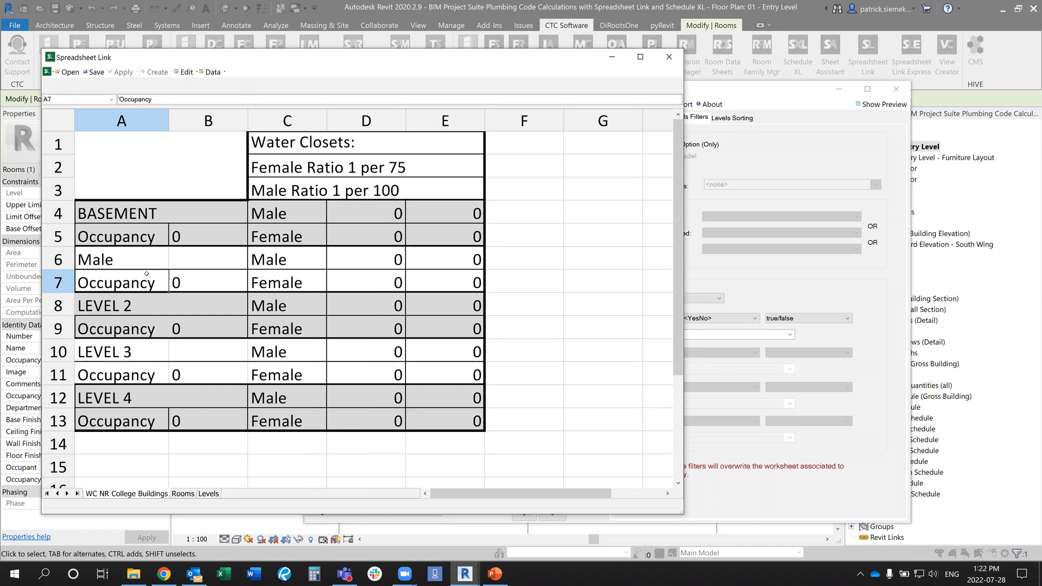
Set cell A6 of the WC NR College Buildings sheet to =INDEX(Levels!C4:C25,1) and check it against the Levels sheet.
left_click(130, 261)
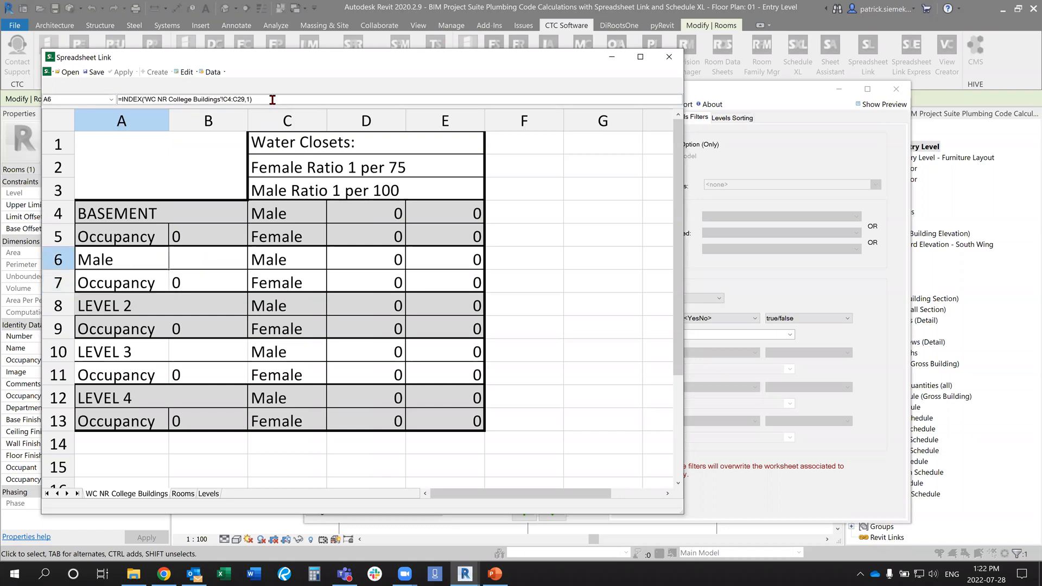
left_click_drag(273, 100, 63, 104)
type("=index(")
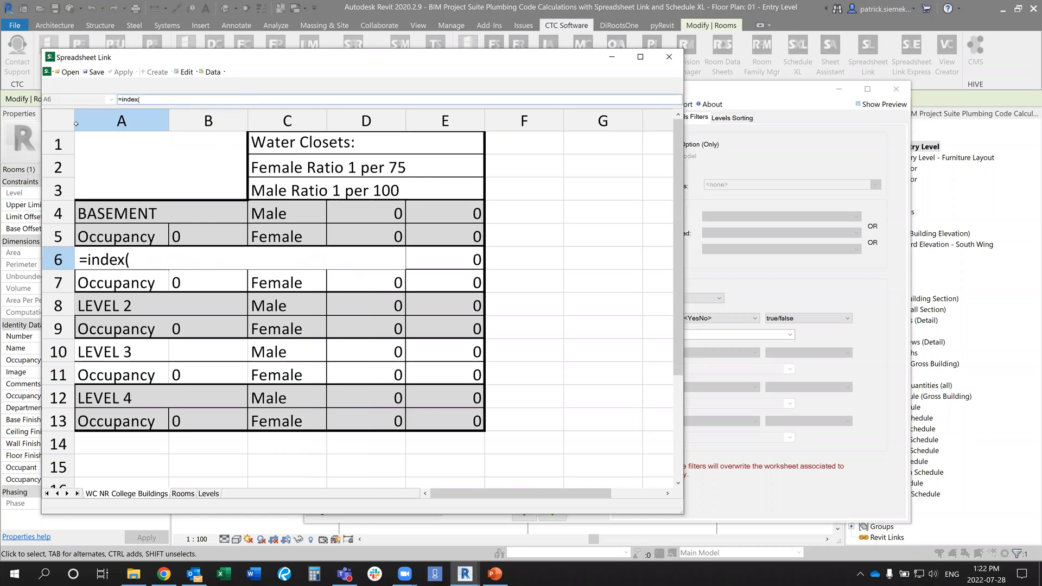
left_click(209, 493)
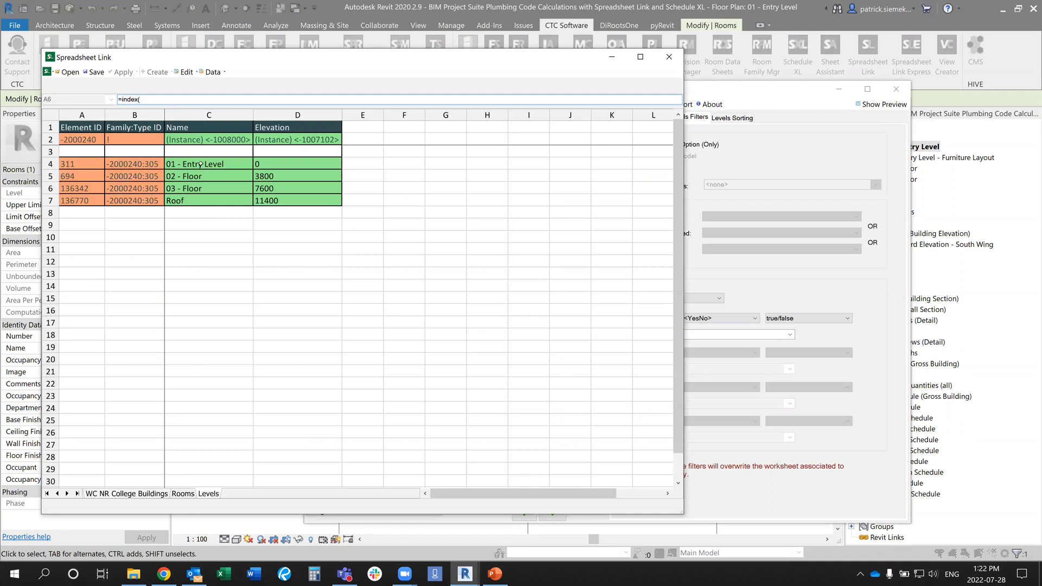
left_click_drag(201, 164, 209, 420)
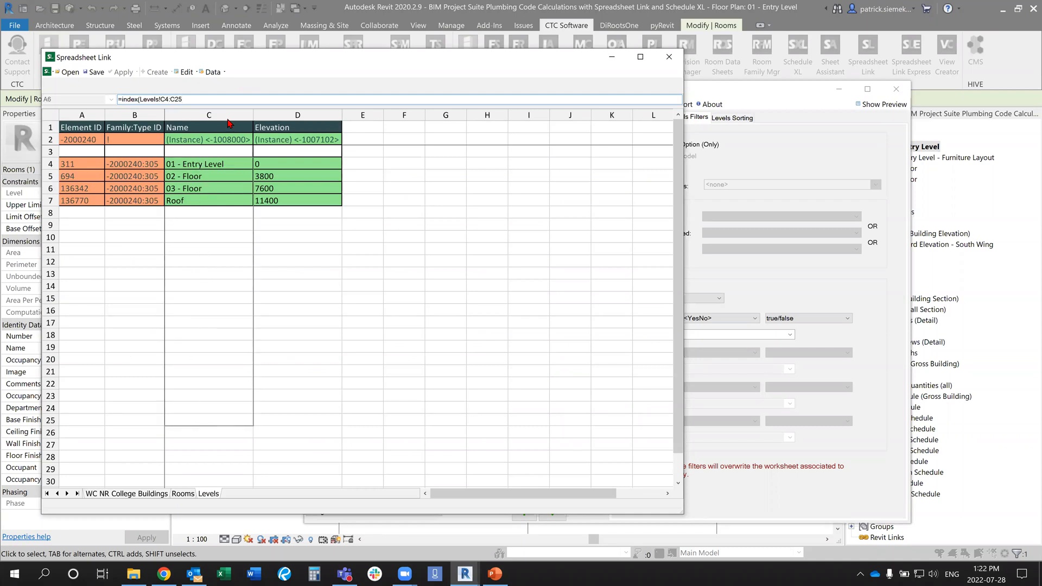
left_click(203, 100)
type(",1)")
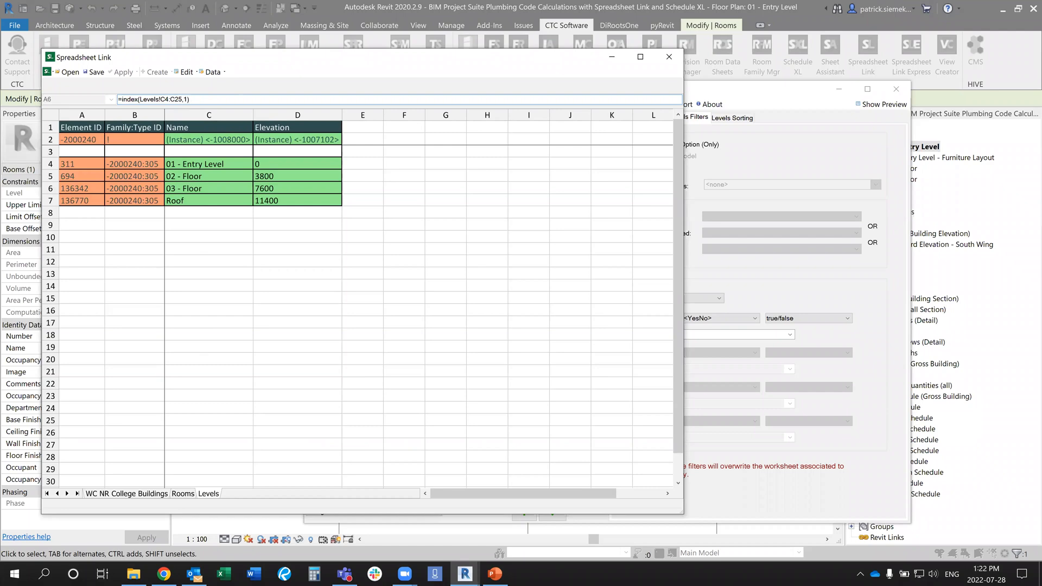
key("Return")
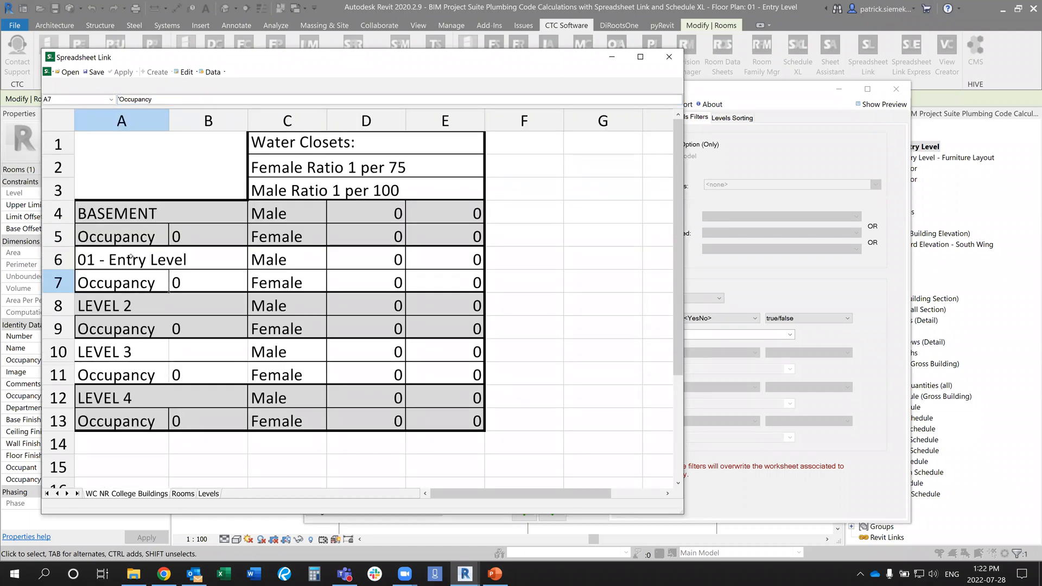
left_click(209, 494)
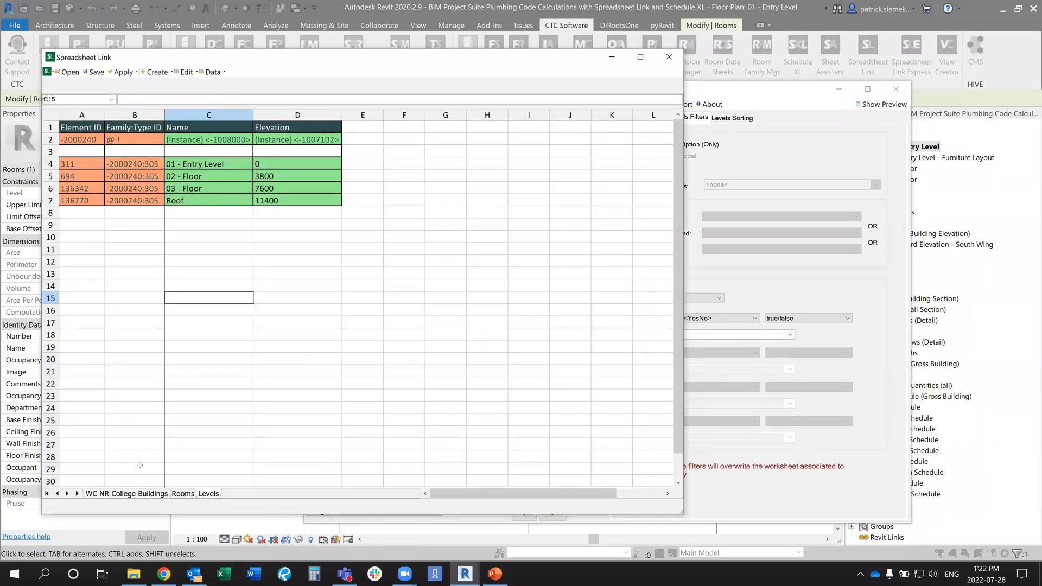
left_click(127, 494)
Copy the INDEX formula text from A6 into A8 in place of the LEVEL 2 label.
left_click(119, 259)
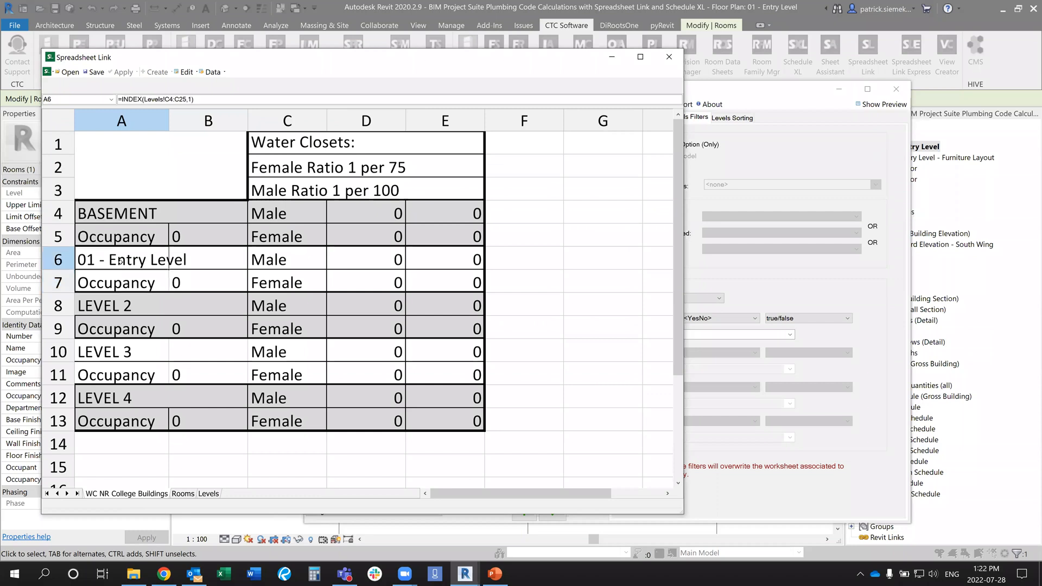
left_click_drag(207, 99, 64, 109)
key("ctrl+c")
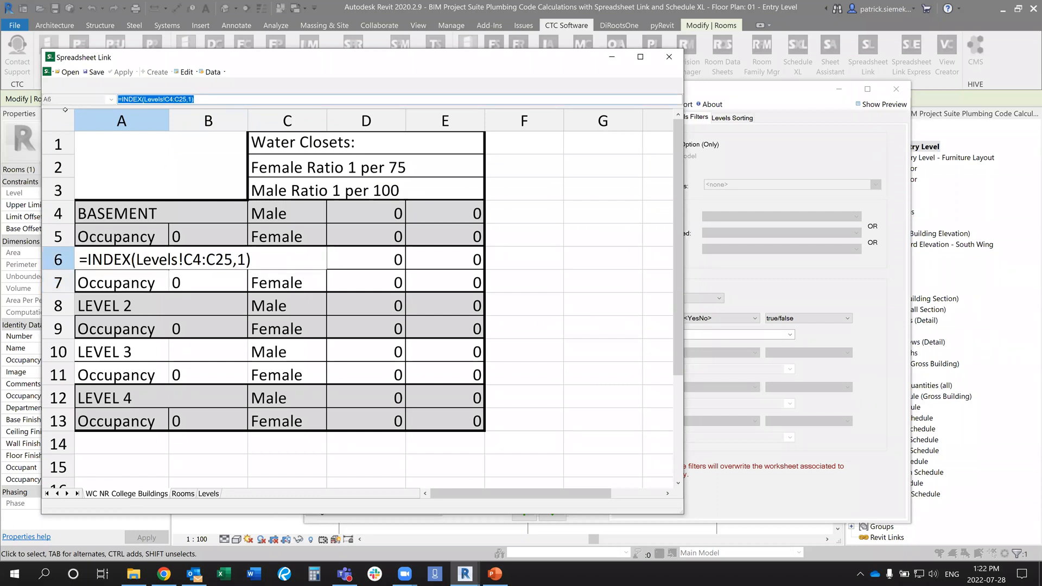
left_click(112, 308)
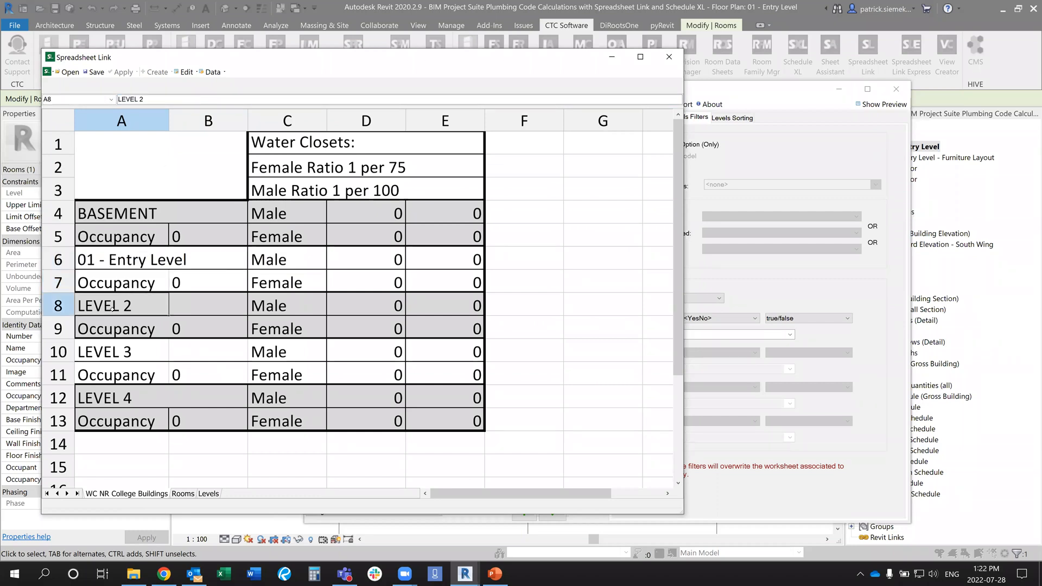
key("ctrl+v")
key("Return")
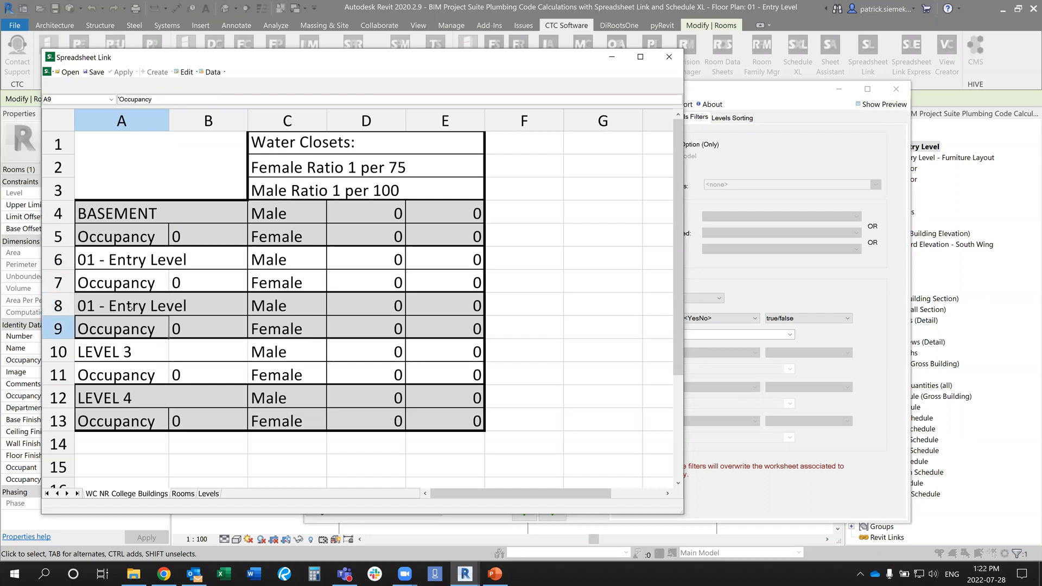
Change the row index in the A8 formula to 2, giving =INDEX(Levels!C4:C25,2).
left_click(129, 306)
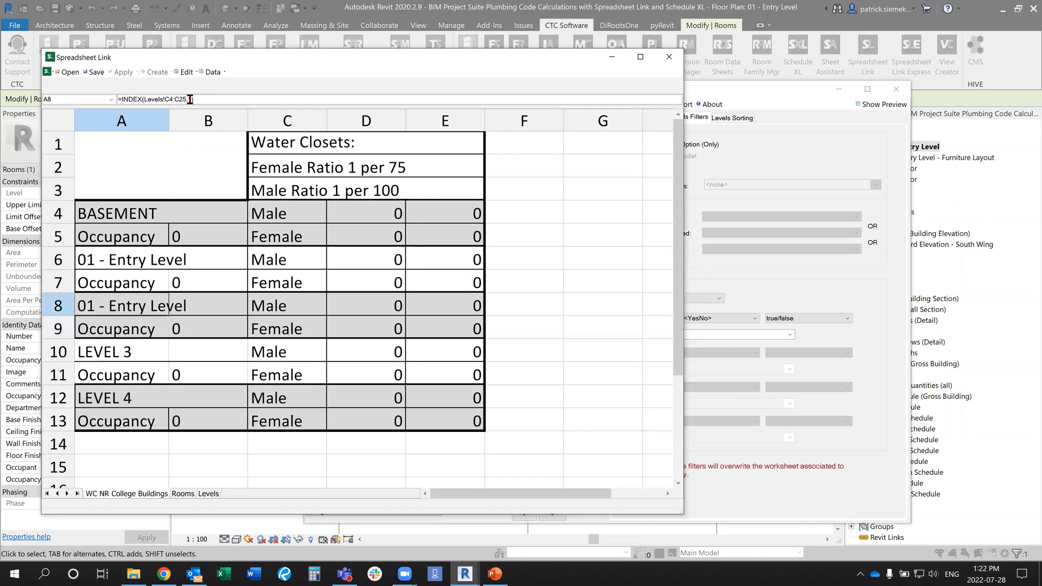
left_click(208, 100)
key("BackSpace")
key("BackSpace")
type("2)")
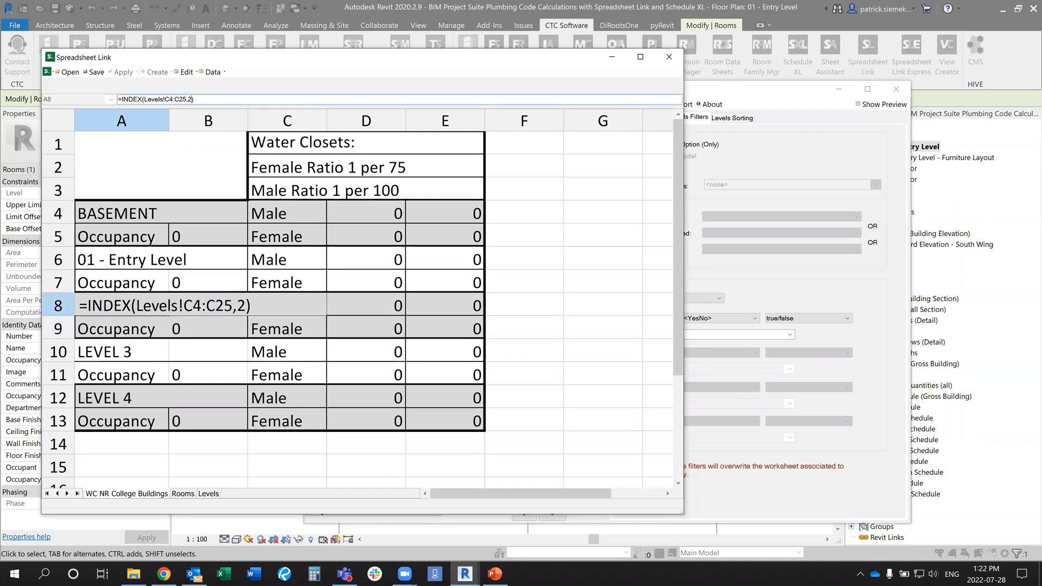
key("Return")
Replace the LEVEL 3 label in A10 with the copied INDEX formula, using row index 3.
left_click(111, 353)
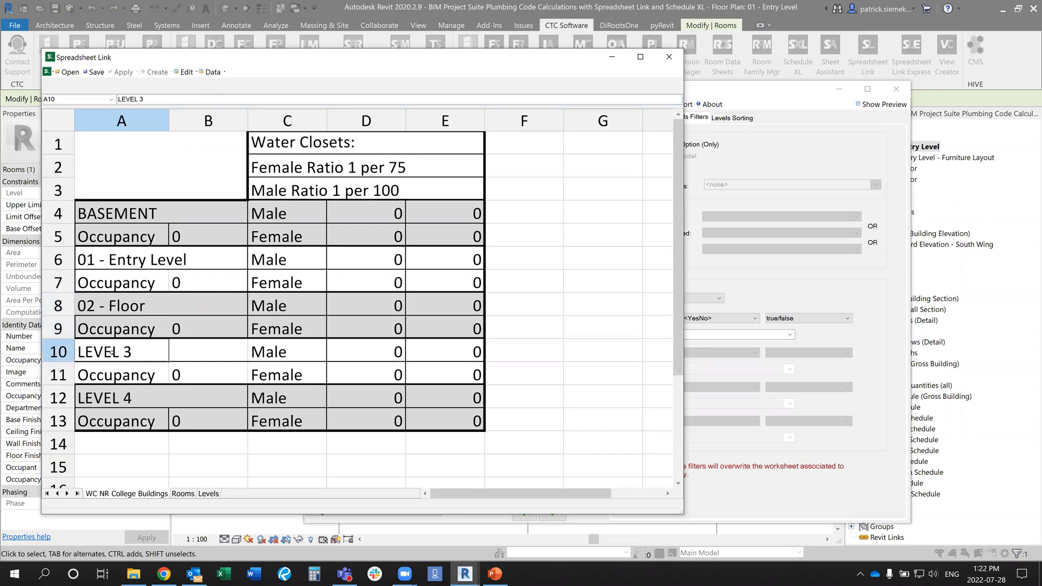
key("ctrl+v")
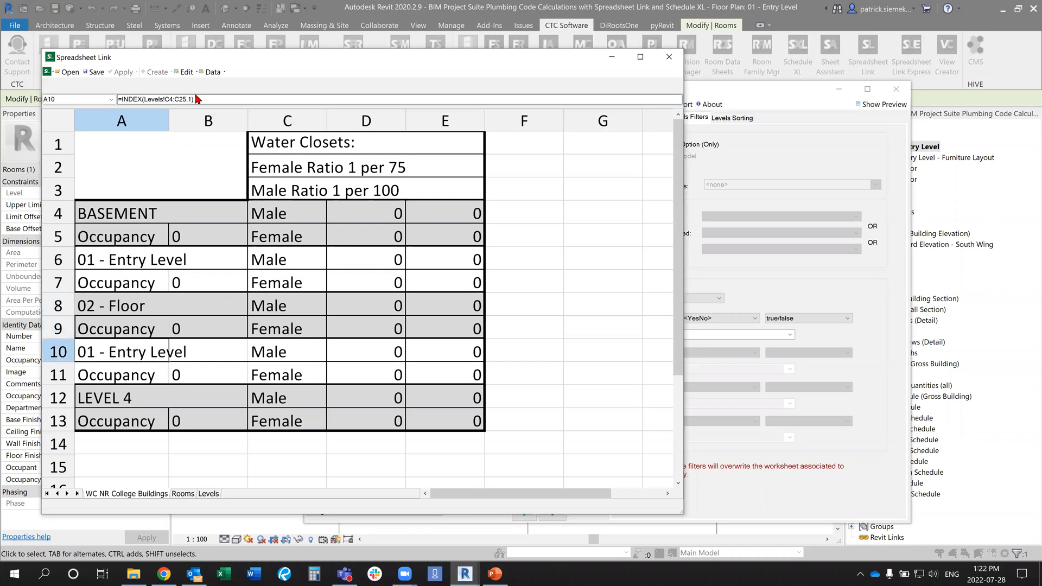
left_click(210, 100)
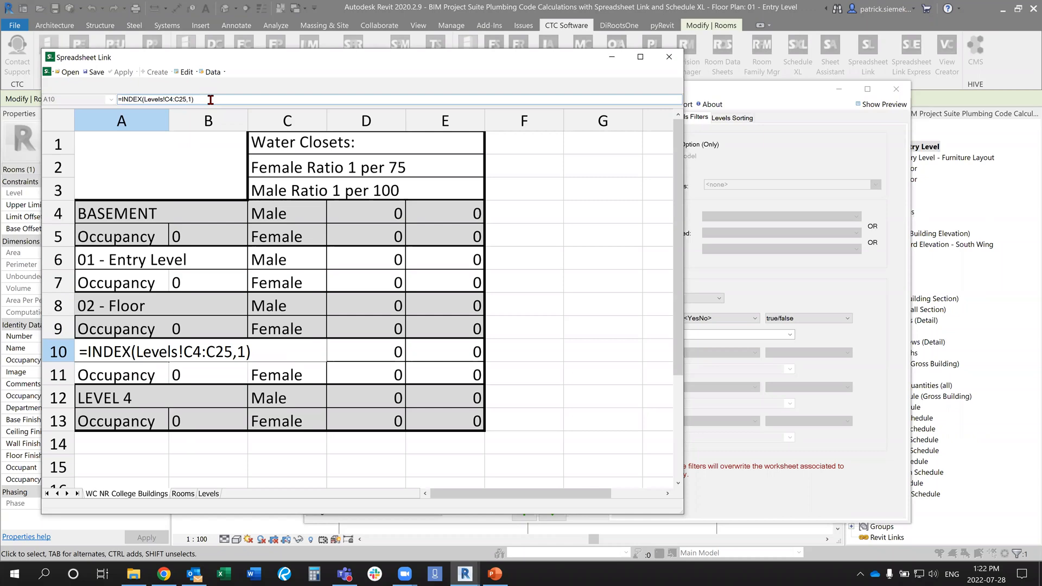
key("BackSpace")
type("3")
key("Return")
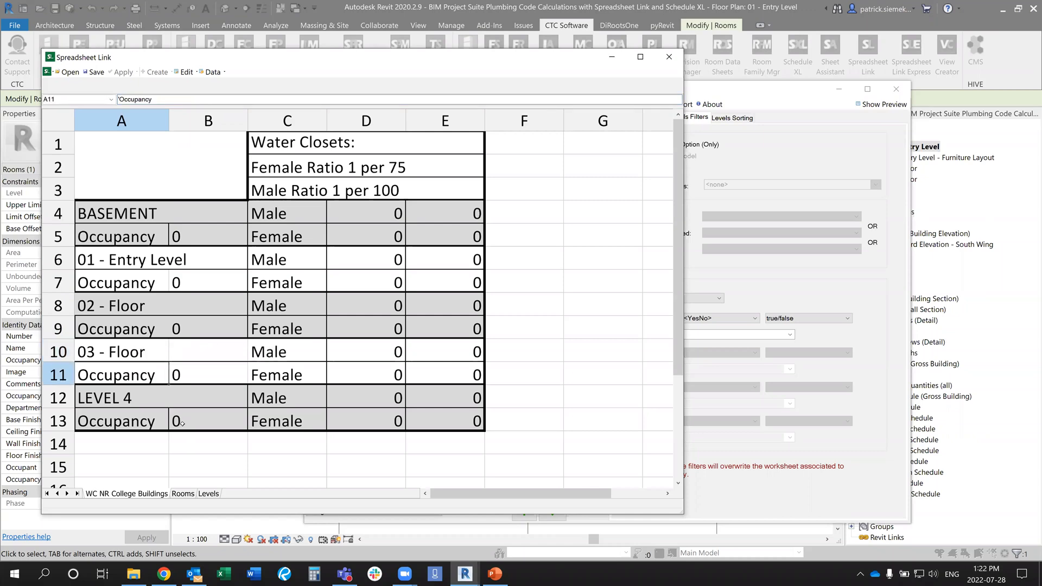
Replace the LEVEL 4 label in A12 with the copied INDEX formula, using row index 4.
left_click(133, 400)
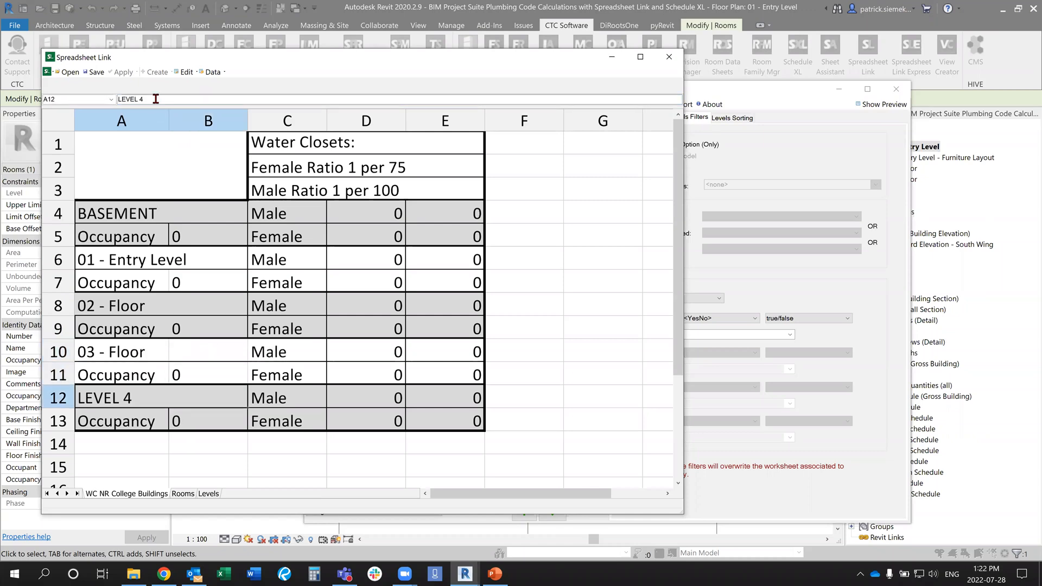
left_click_drag(155, 99, 59, 102)
key("ctrl+v")
key("Left")
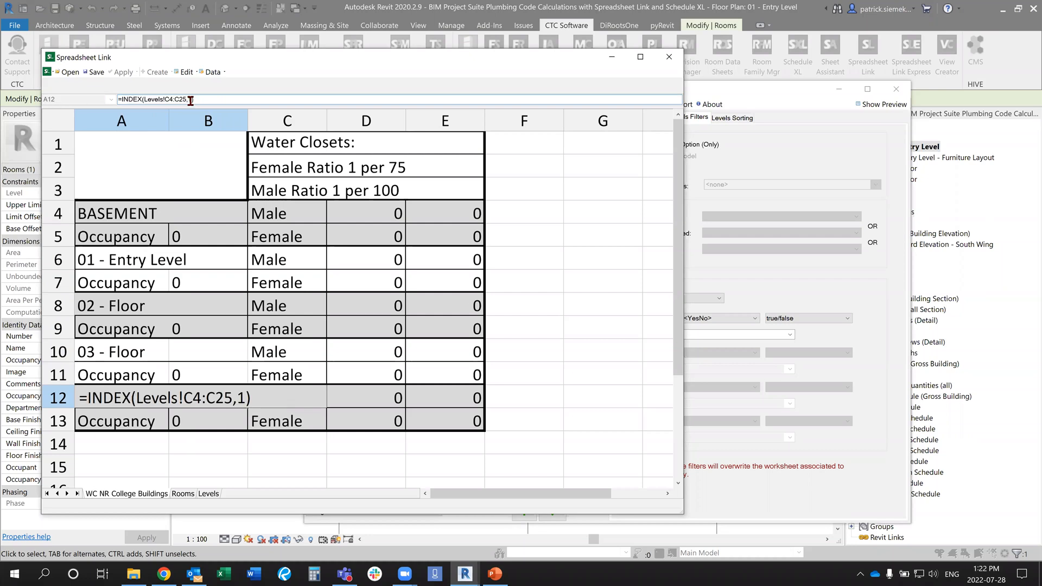
key("BackSpace")
type("4")
key("Return")
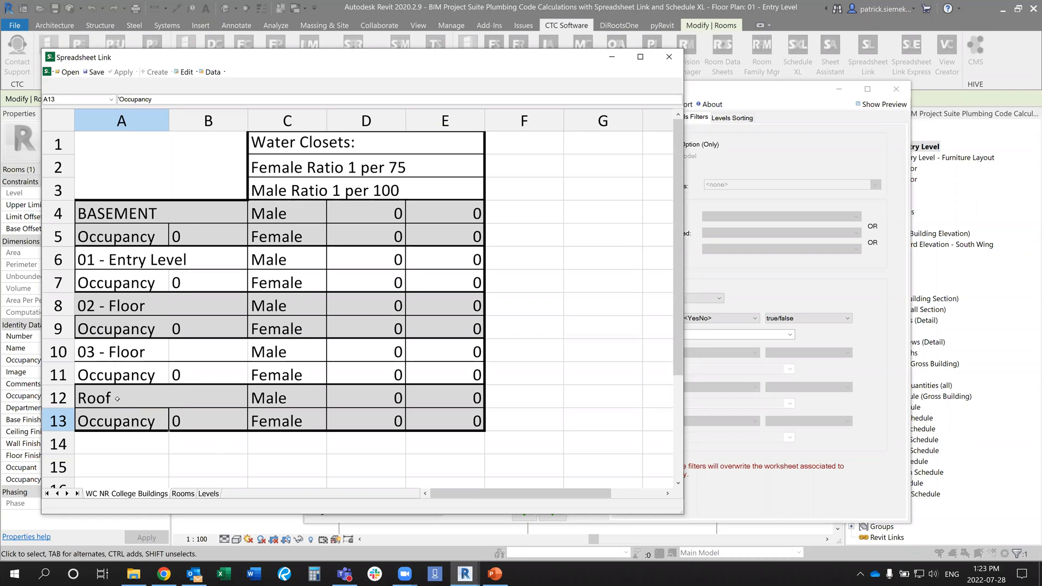
Check the linked labels against the Levels sheet and compare occupancy cell B7 with the room occupancies on the Rooms sheet.
left_click(209, 493)
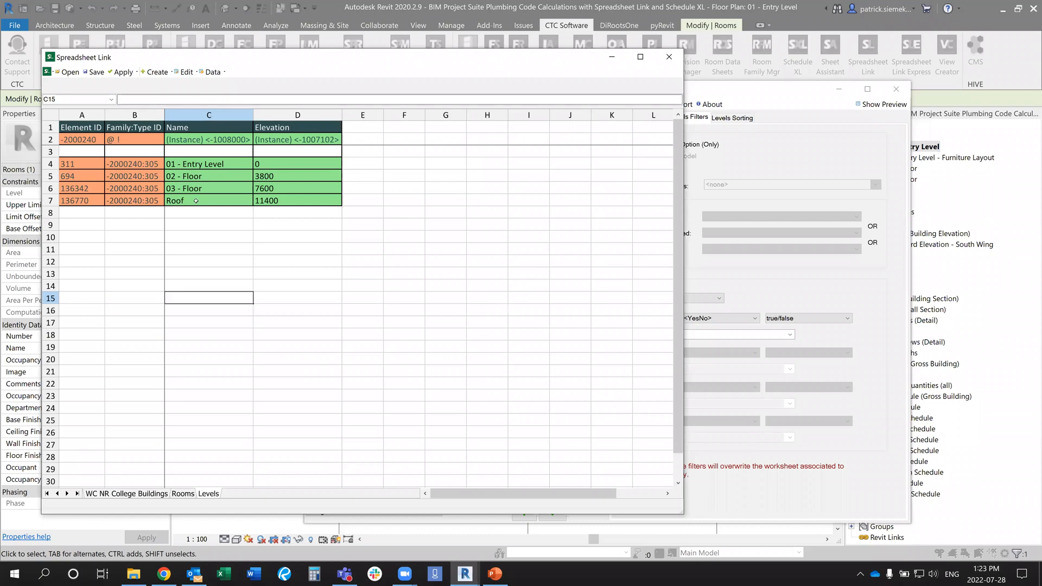
left_click(127, 494)
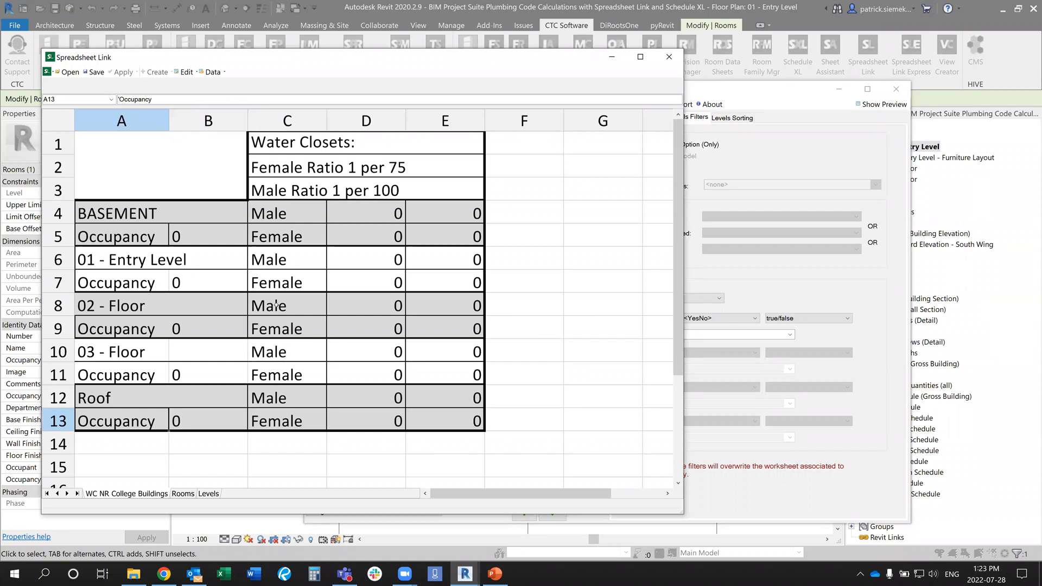
left_click(206, 286)
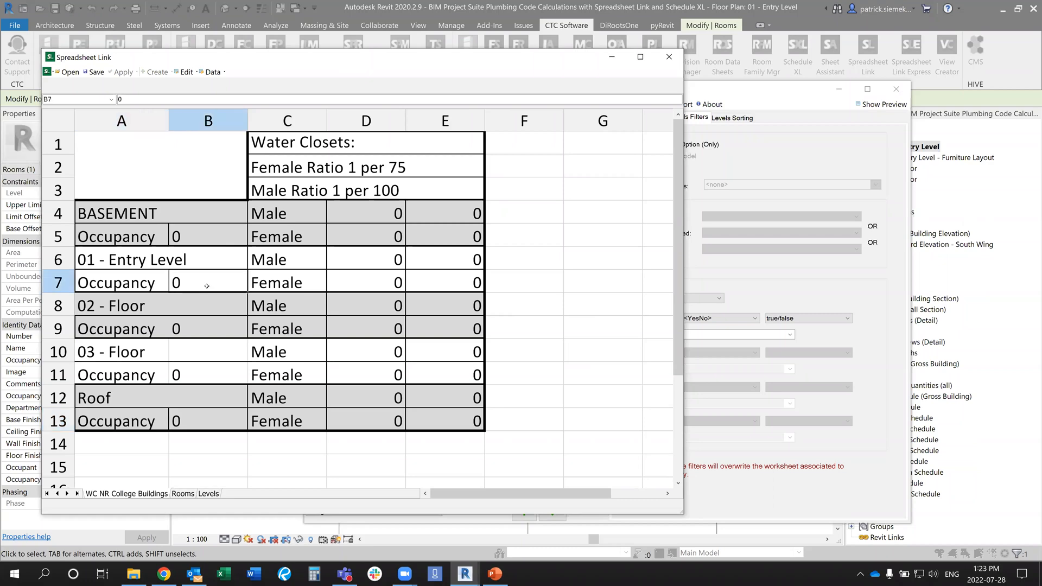
left_click(183, 493)
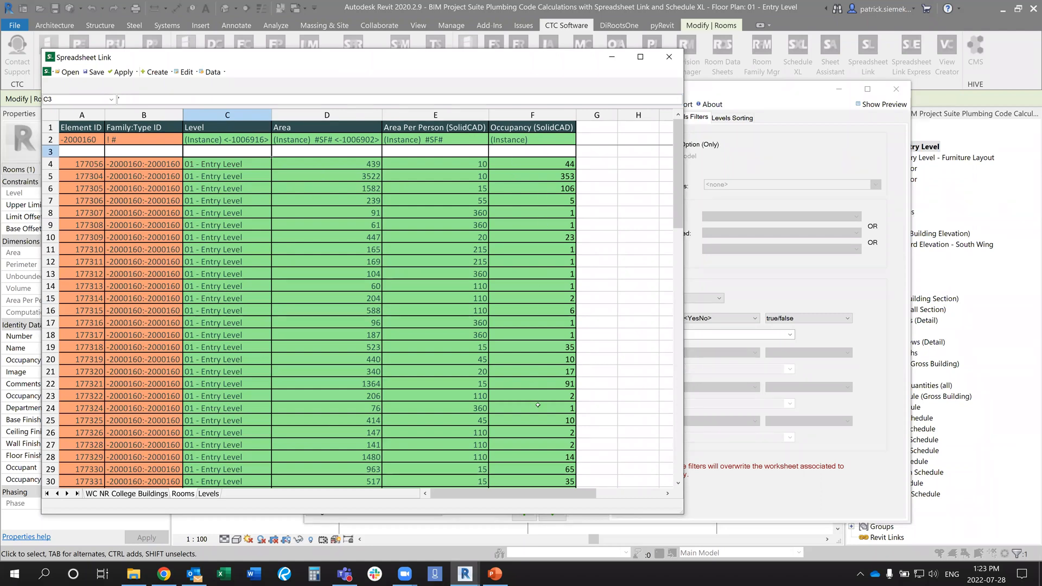
Start a SUMIF formula in the entry-level occupancy cell B7, using the Rooms sheet's Level column C:C as the range.
left_click(155, 494)
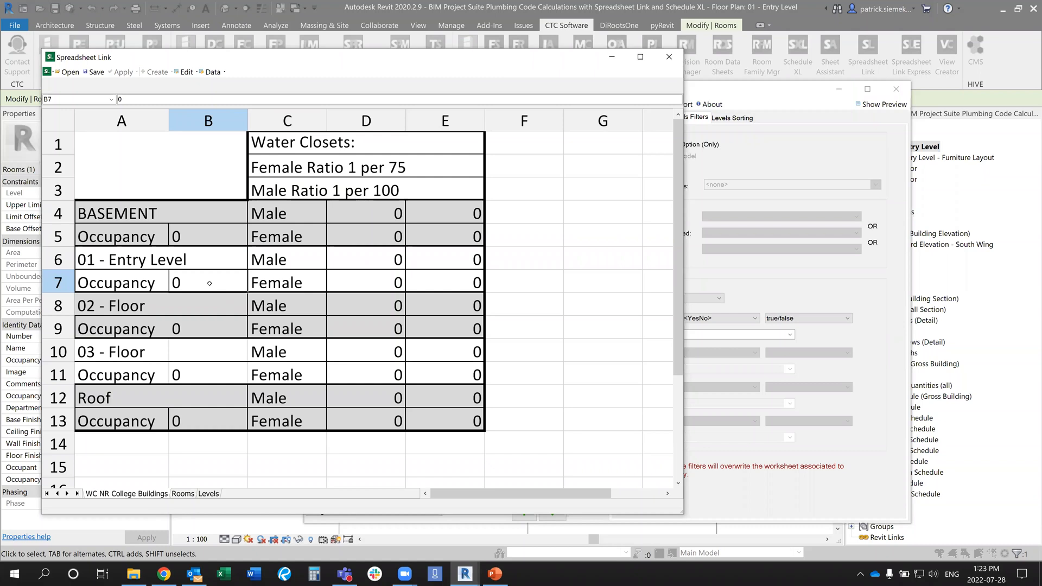
type("=")
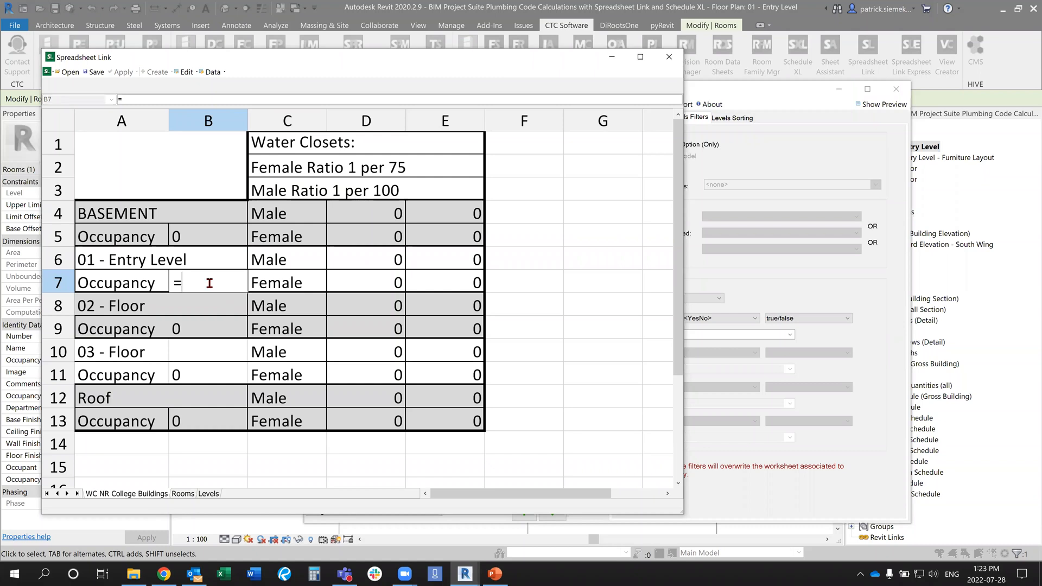
type("SUMIF")
type("(")
left_click(183, 494)
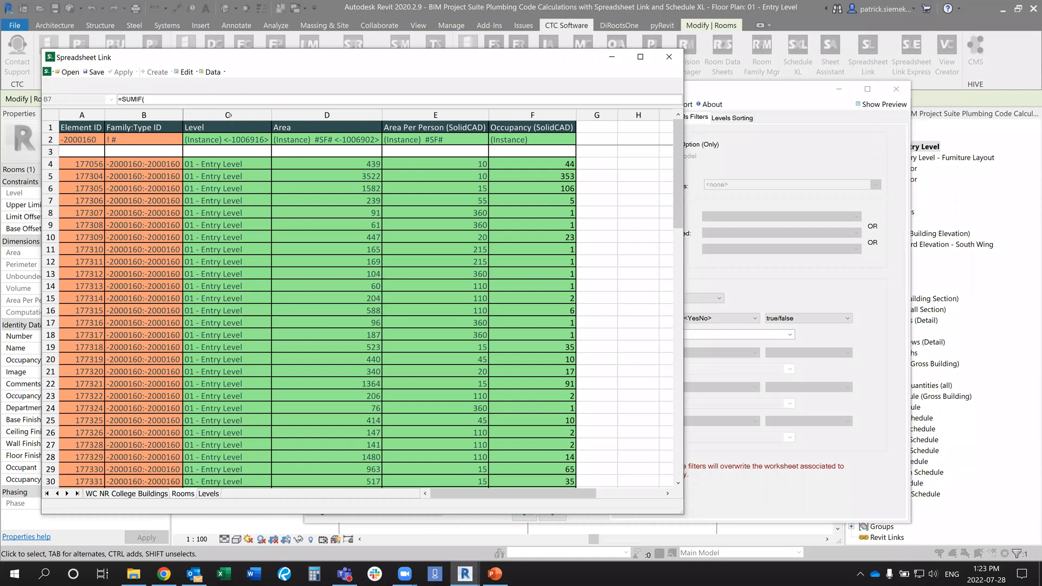
left_click(232, 115)
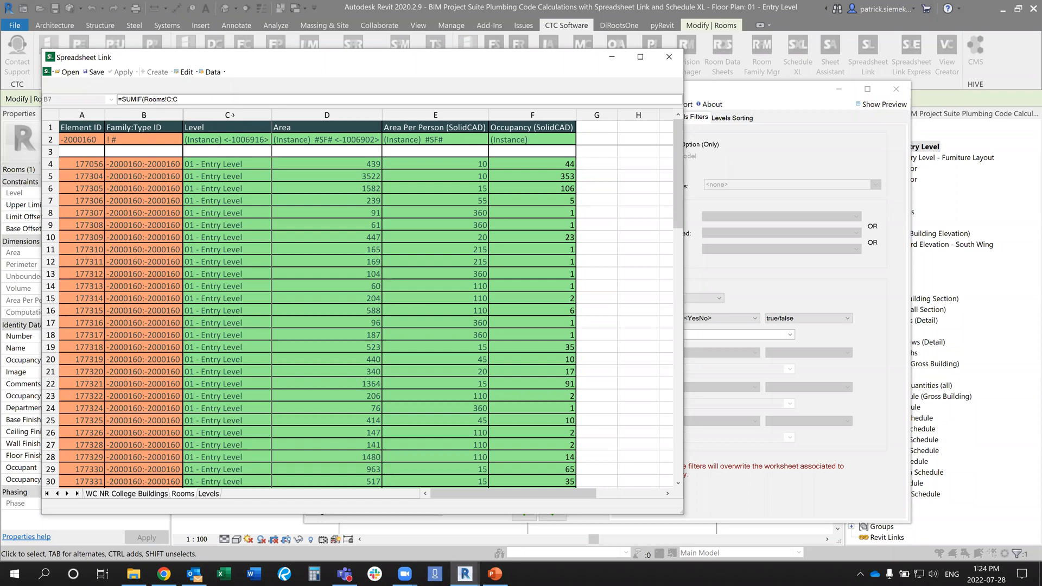
left_click(134, 494)
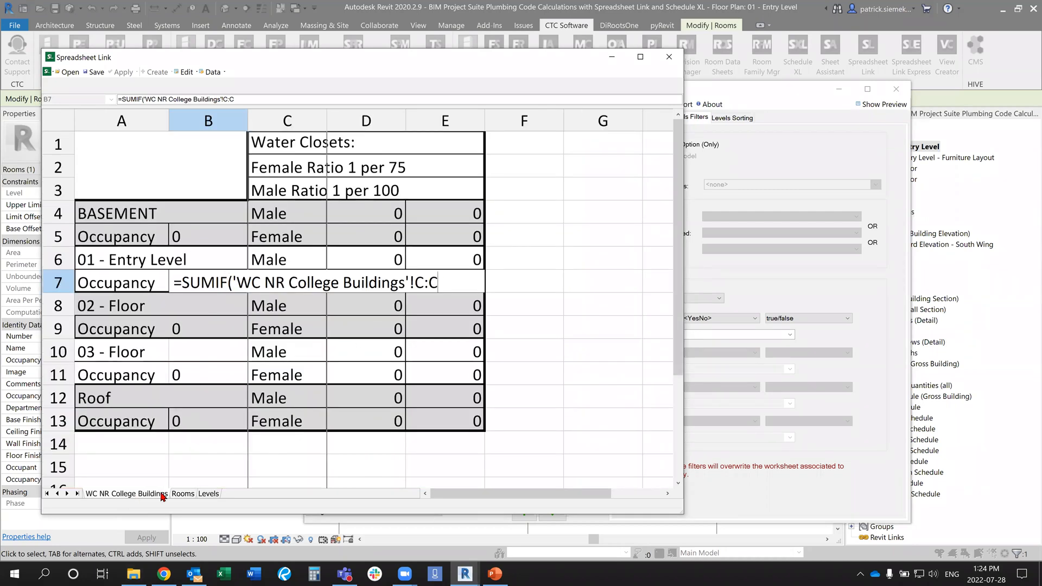
left_click(183, 495)
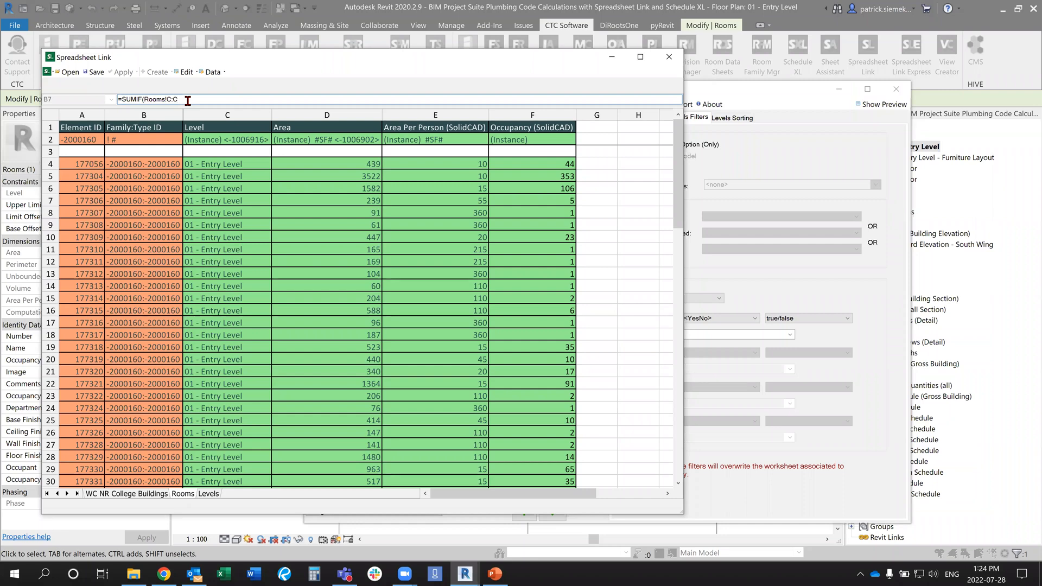
type(",")
Complete the B7 SUMIF formula with A6 as the criterion and the Rooms sheet's Occupancy column F:F as the sum range.
left_click(122, 494)
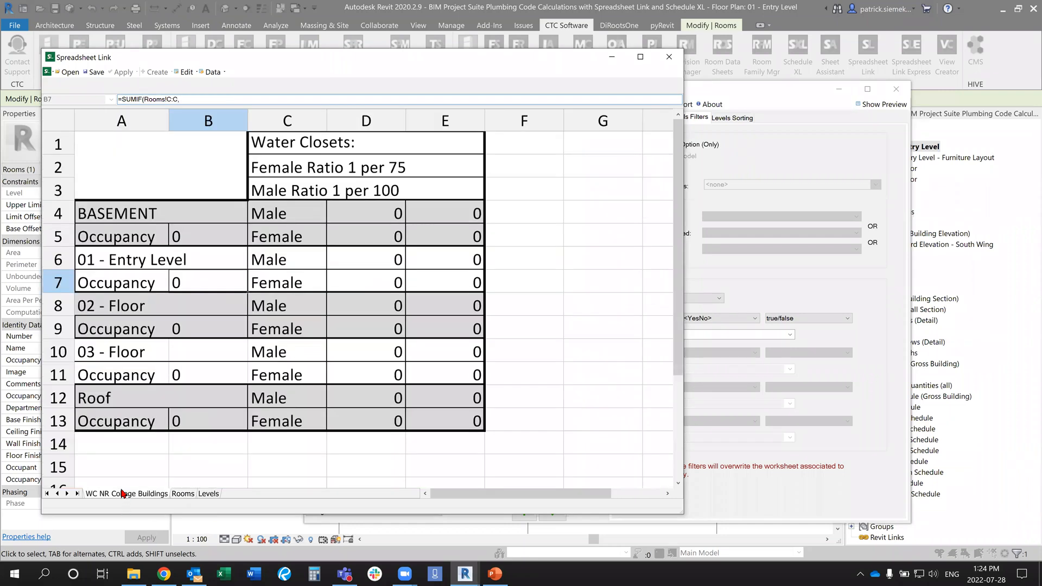
left_click(113, 261)
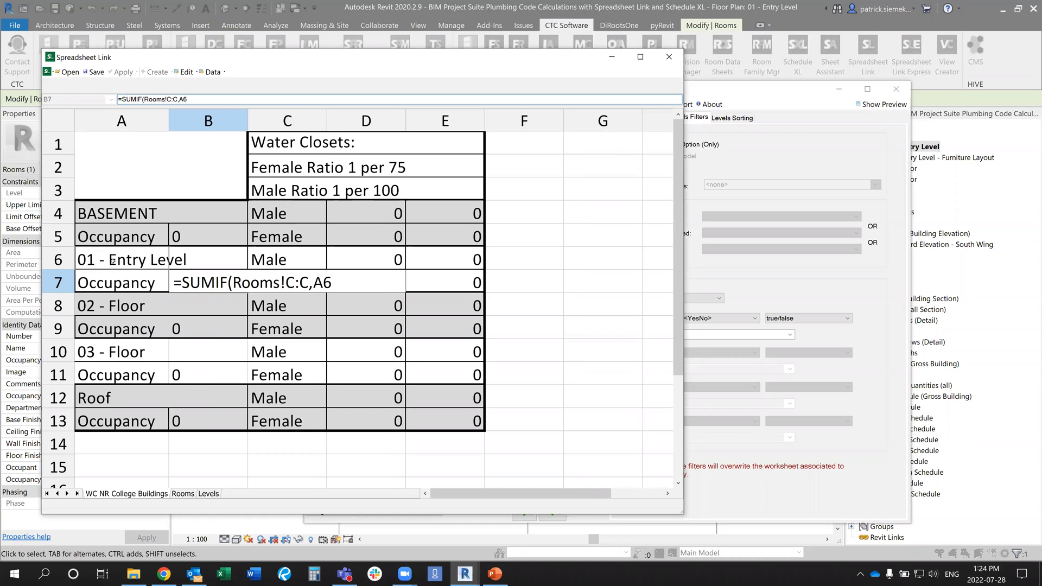
type(",")
left_click(183, 494)
left_click(545, 115)
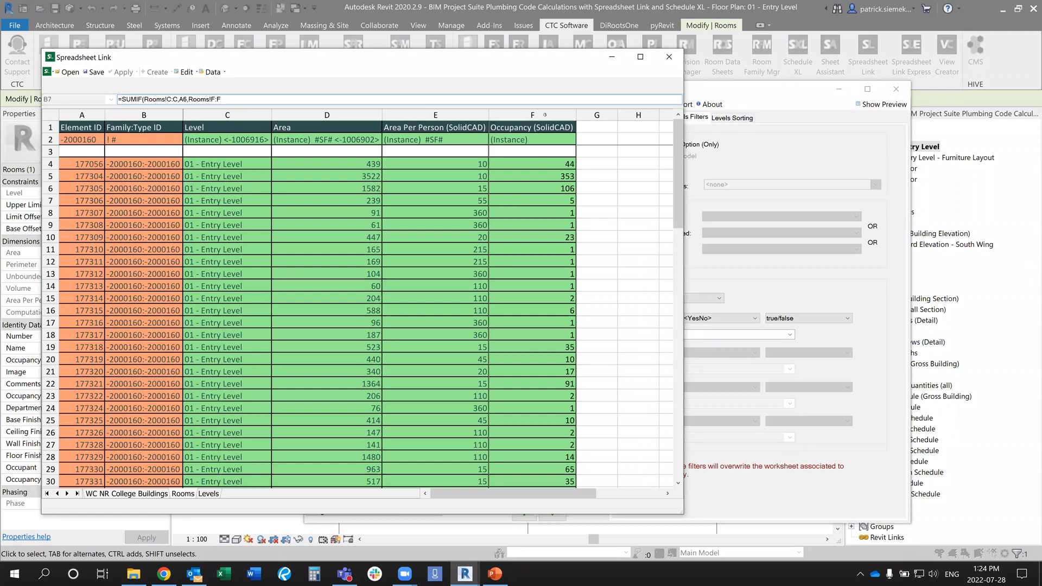
key("Return")
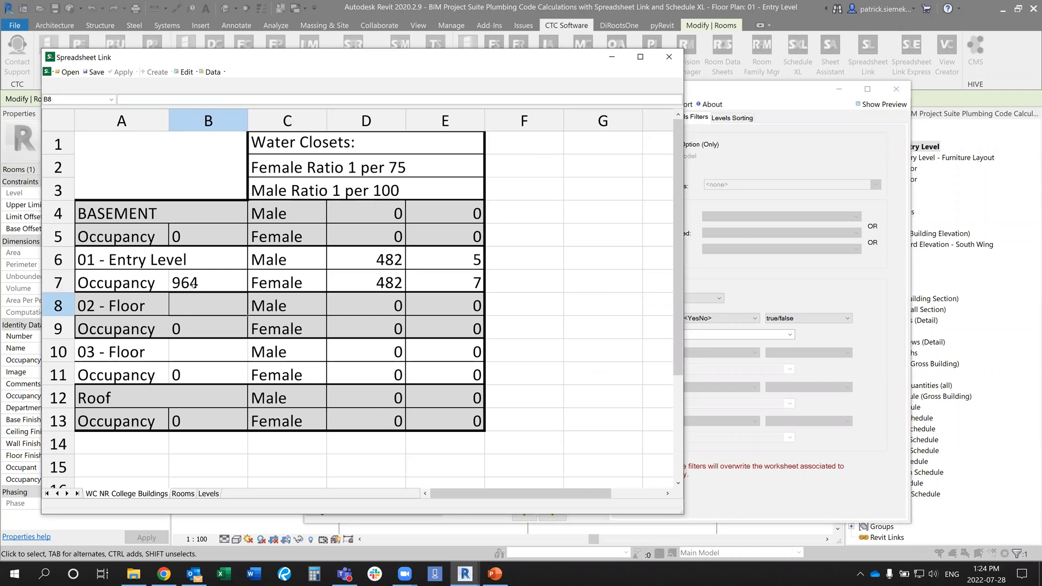
Check the room occupancies on the Rooms sheet and copy the SUMIF formula from B7 into the 02 - Floor occupancy cell B9.
left_click(183, 493)
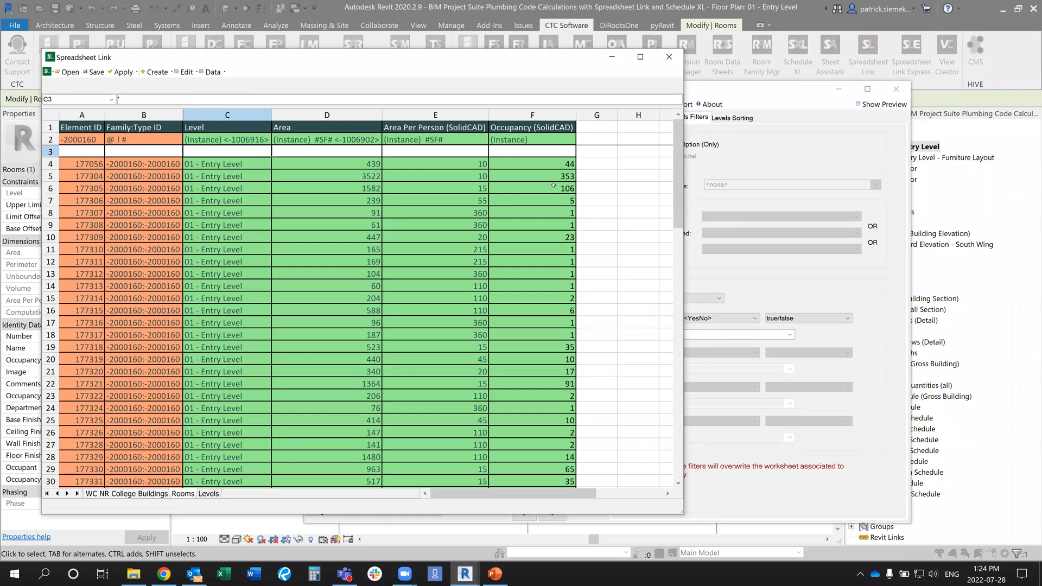
scroll(533, 292, "down", 7)
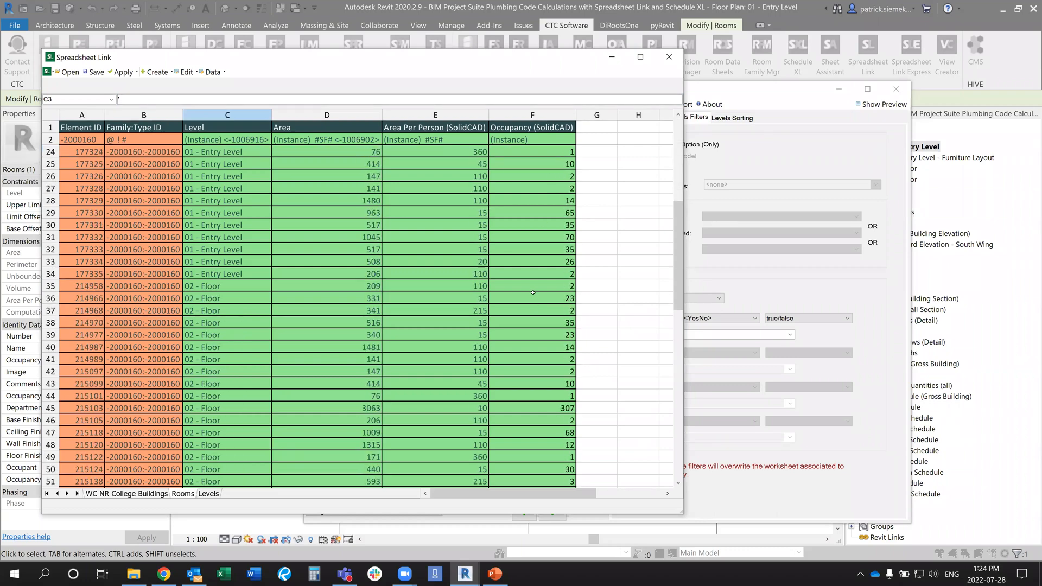
scroll(533, 292, "up", 6)
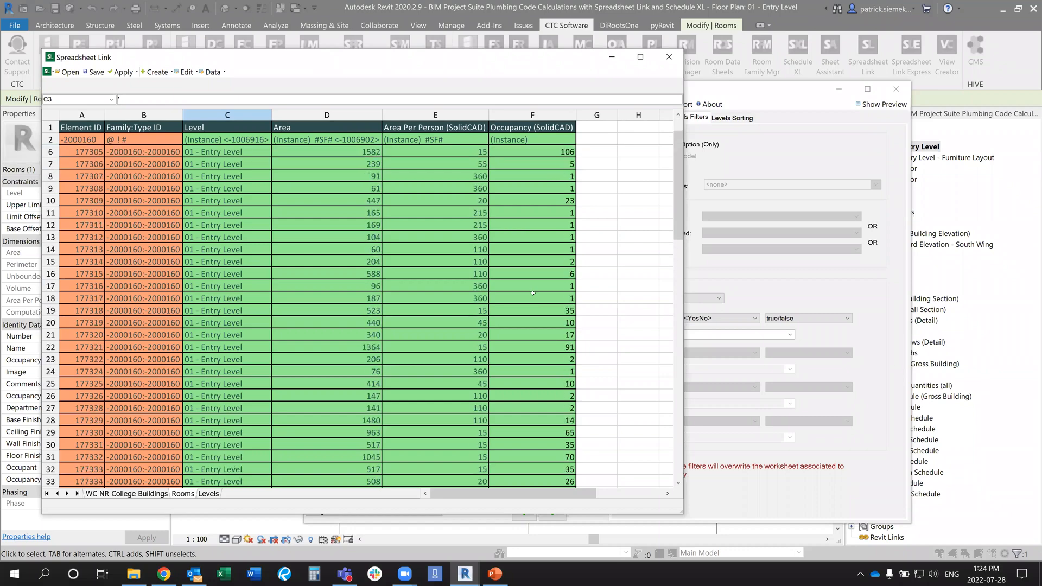
left_click(108, 493)
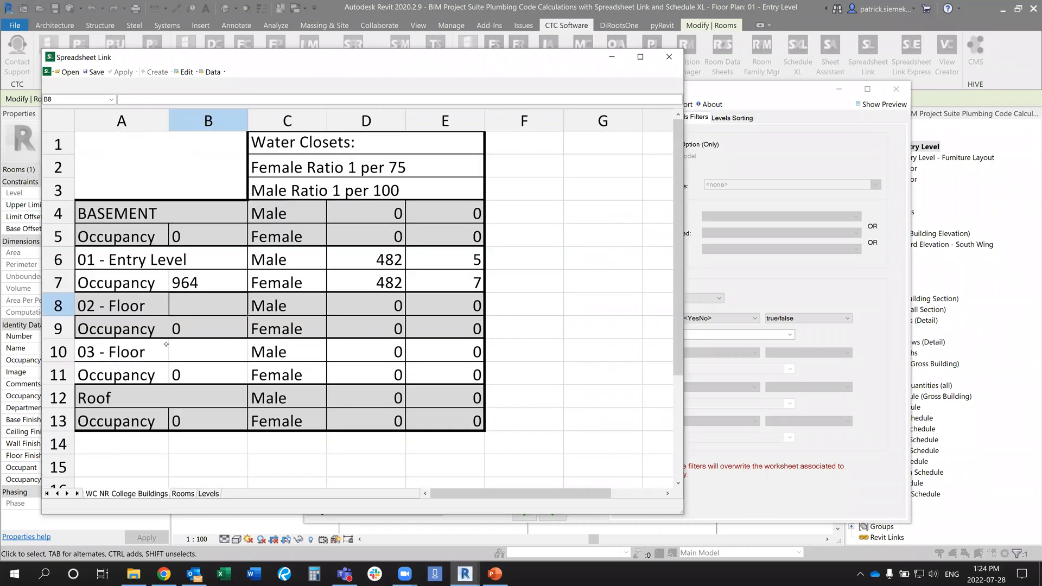
left_click(191, 282)
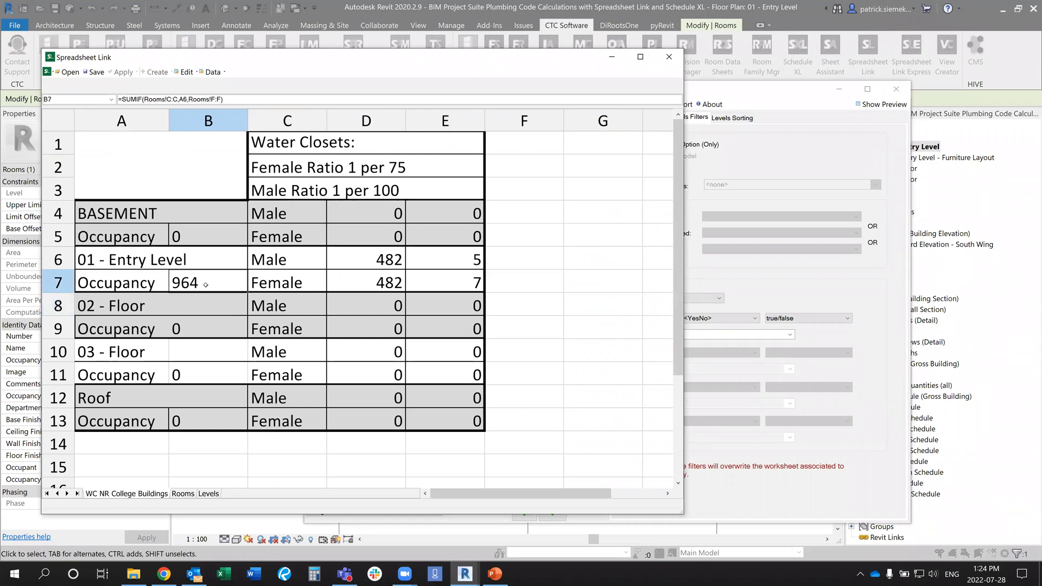
left_click_drag(239, 99, 48, 104)
key("ctrl+c")
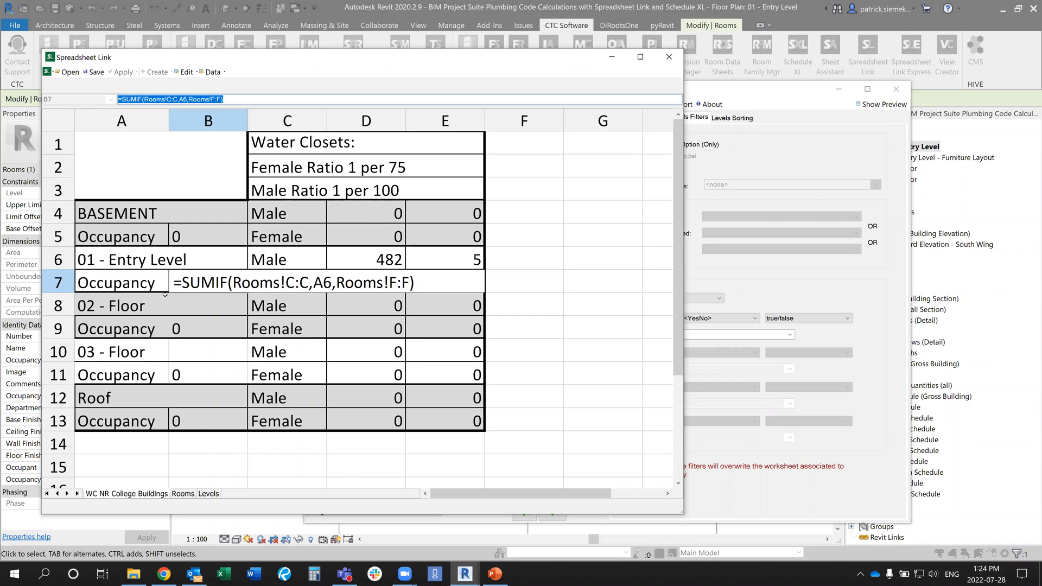
left_click(193, 330)
key("ctrl+v")
left_click(200, 345)
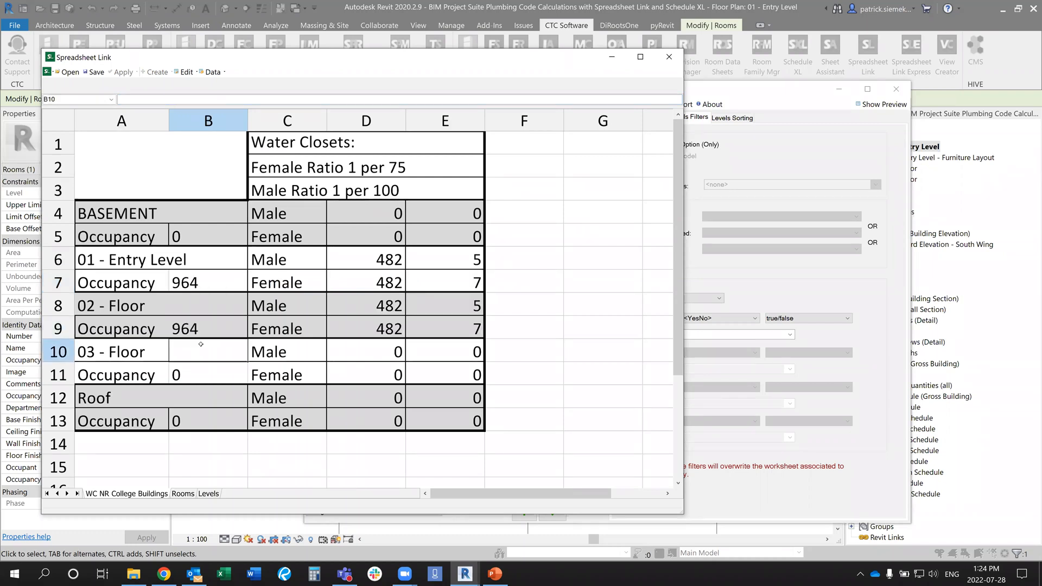
Change the criterion in the B9 formula to A8, giving =SUMIF(Rooms!C:C,A8,Rooms!F:F).
left_click(207, 325)
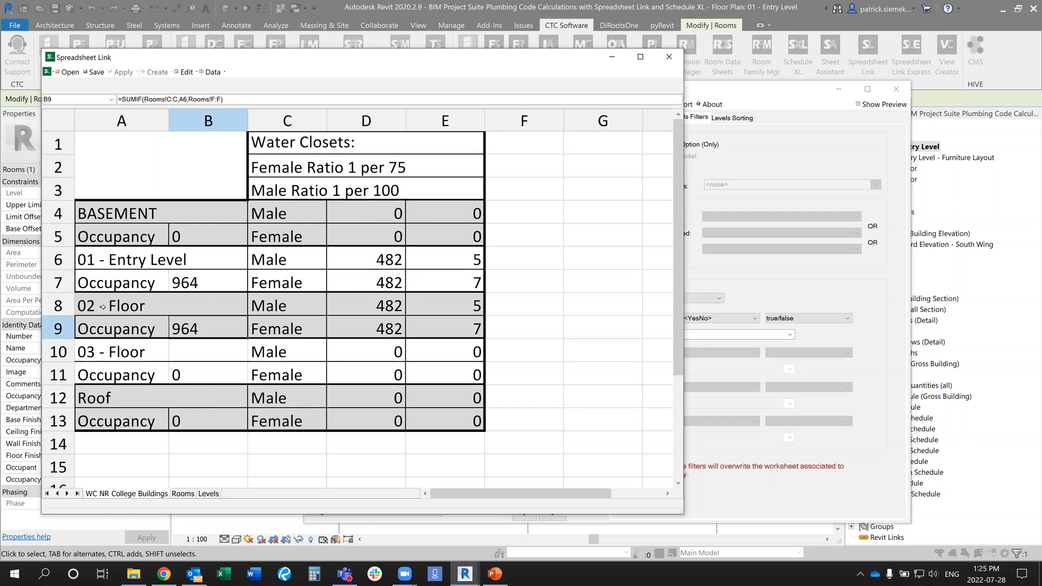
left_click(188, 99)
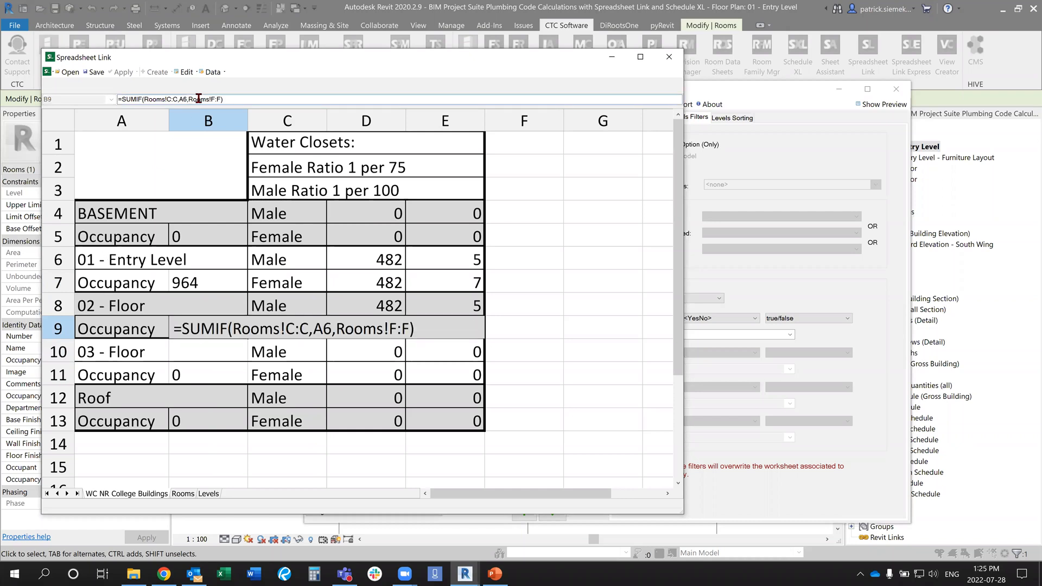
key("BackSpace")
type("8")
key("Return")
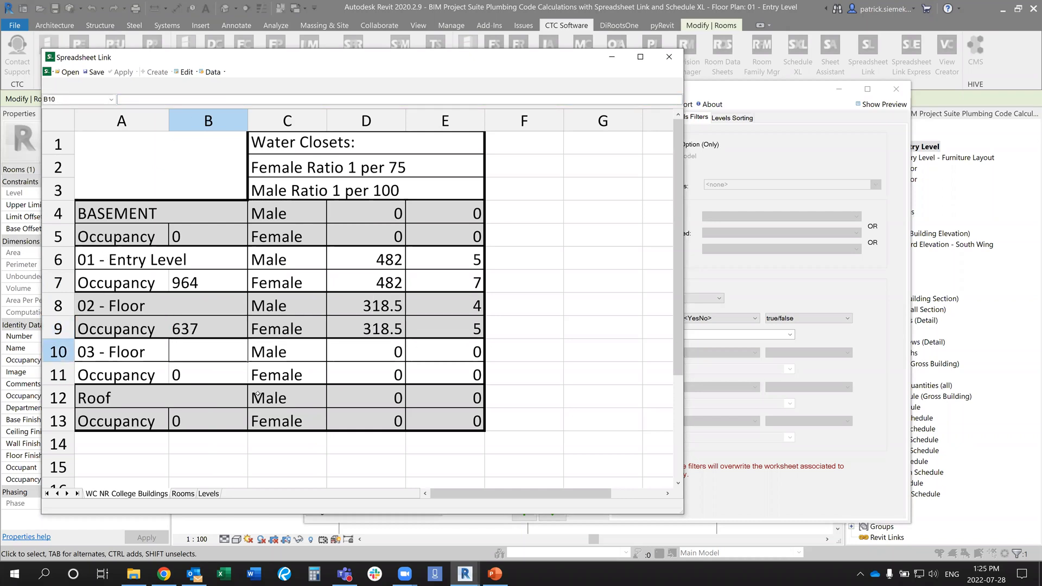
Fill the 03 - Floor occupancy cell B11 with the copied SUMIF formula, using A10 as the criterion.
left_click(190, 377)
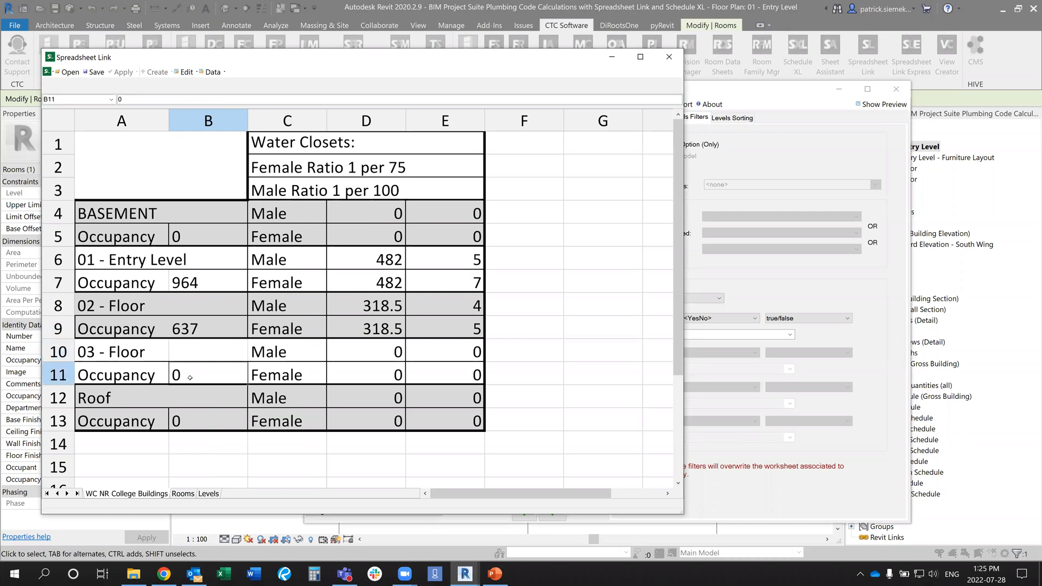
key("ctrl+v")
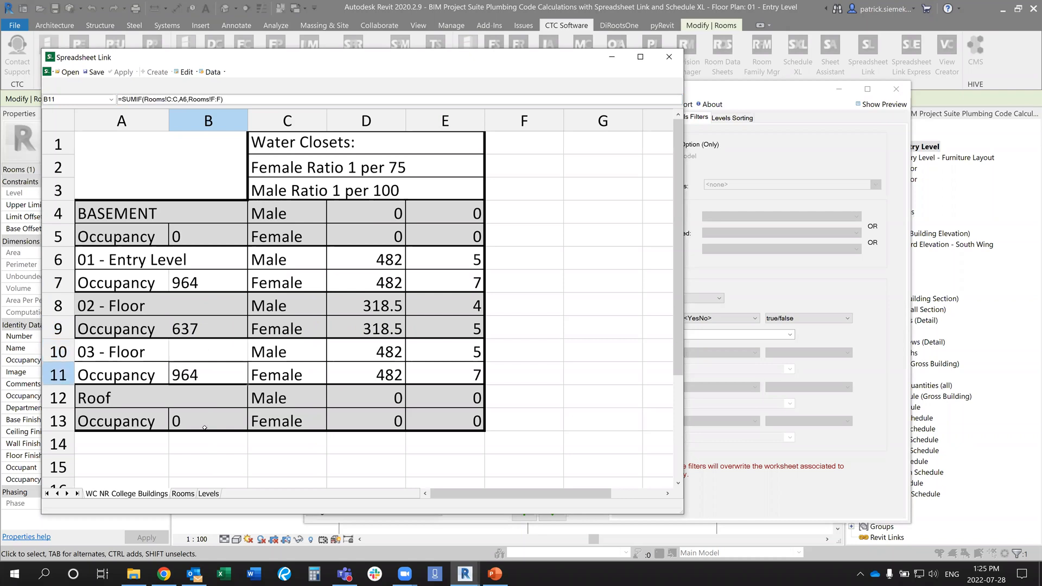
left_click(187, 100)
key("BackSpace")
type("10")
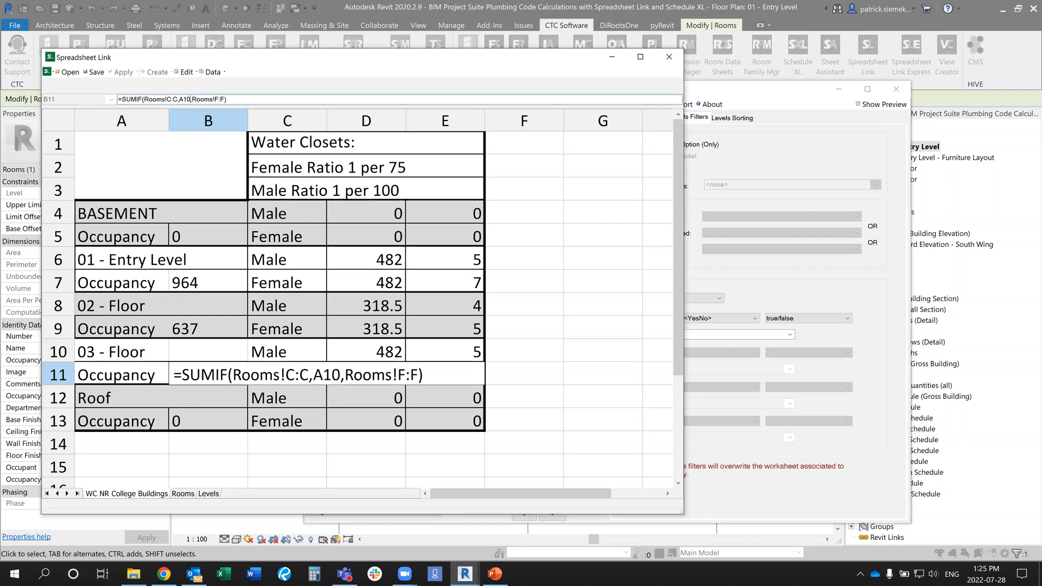
key("Return")
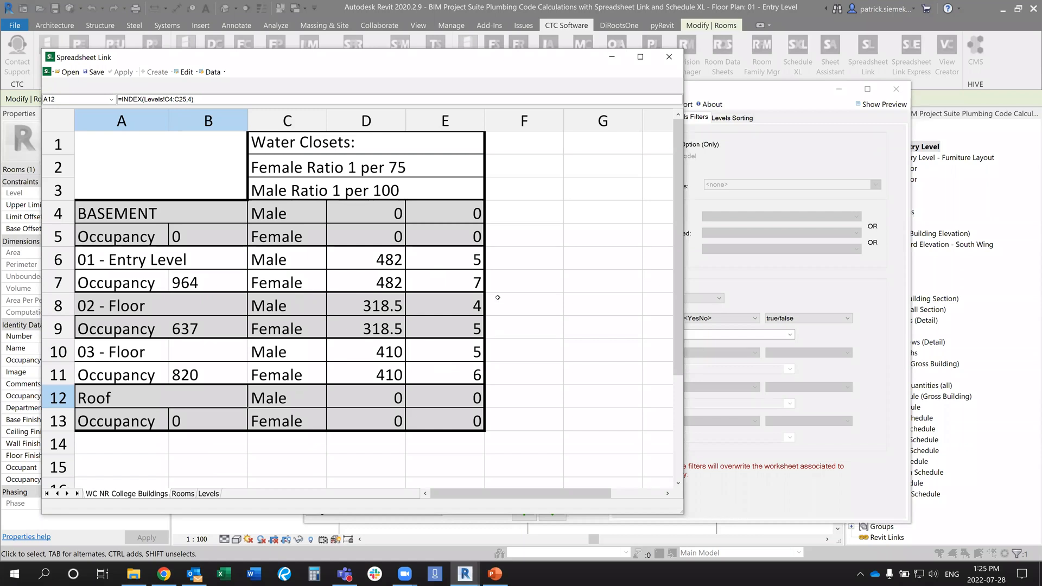
Inspect the male water closet formula in E6 and review the Rooms and Levels sheets that feed the fixture table.
left_click(463, 260)
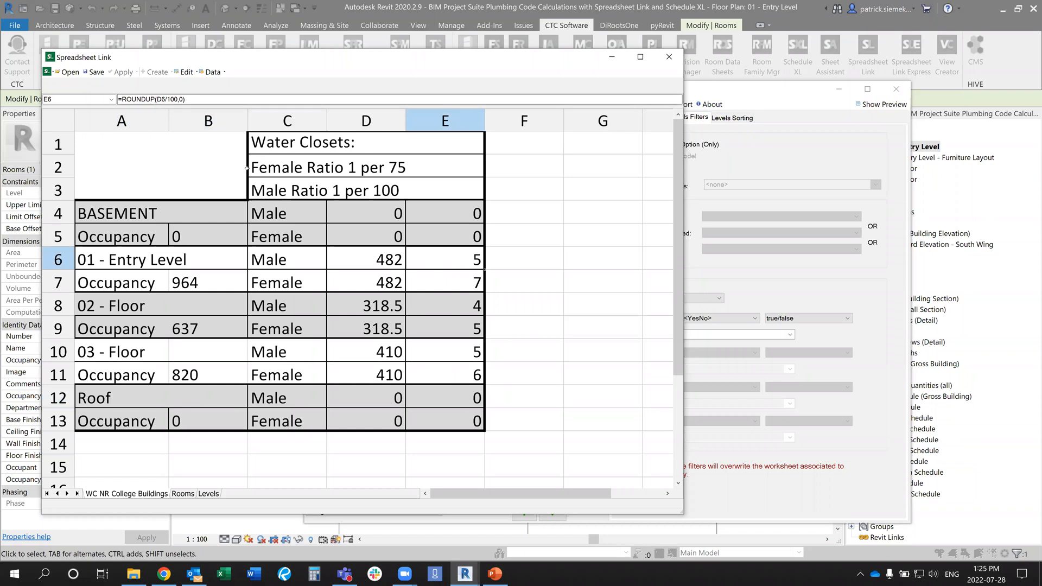
left_click(560, 453)
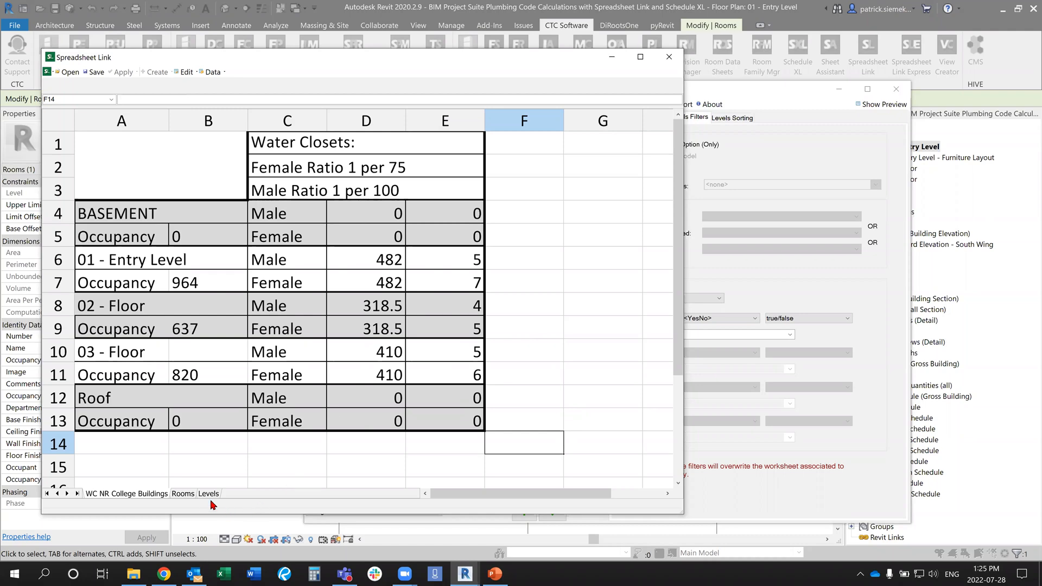
left_click(187, 495)
left_click(209, 494)
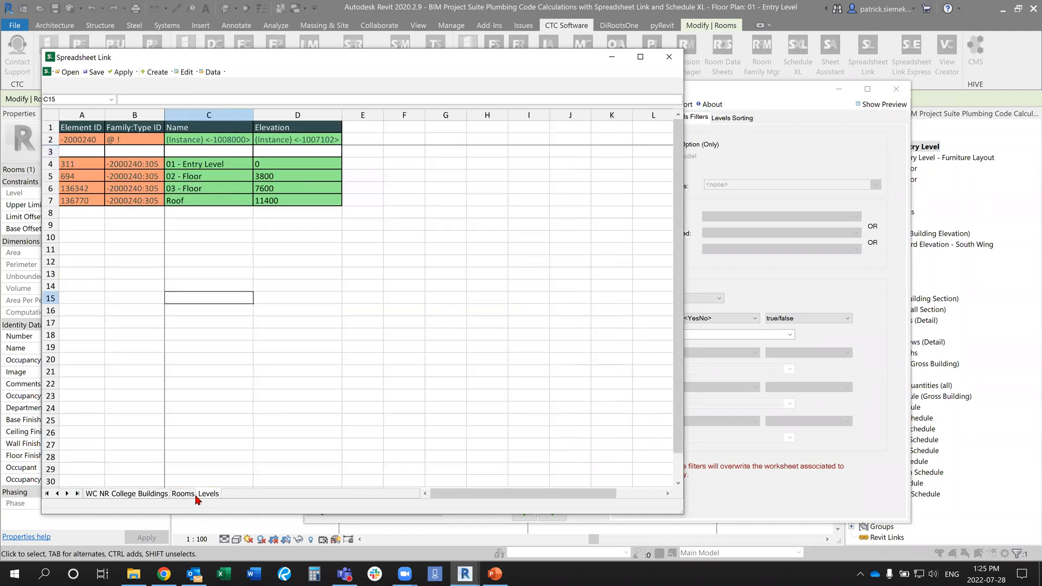
left_click(185, 493)
left_click(126, 494)
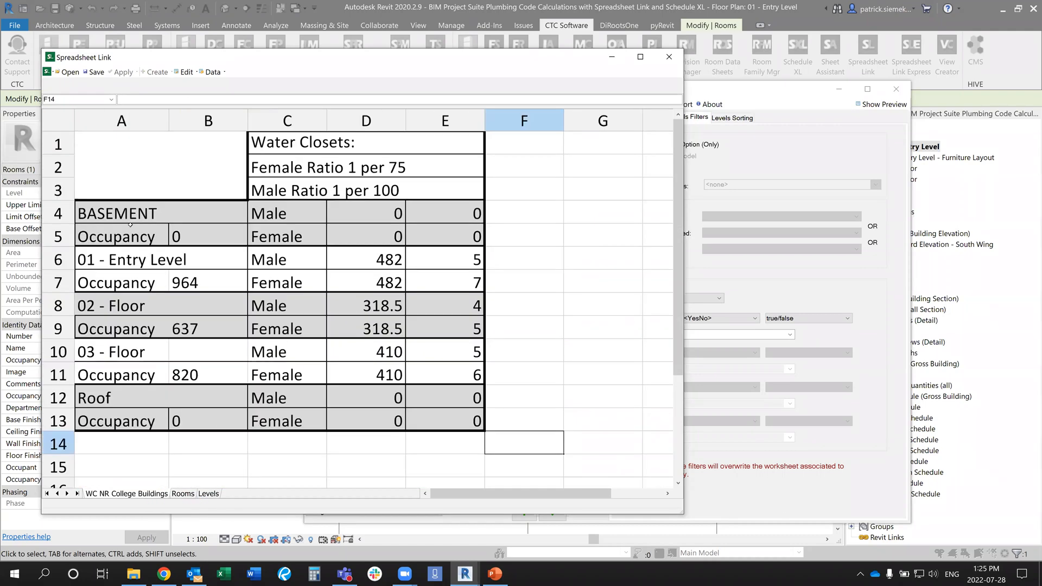
left_click(566, 405)
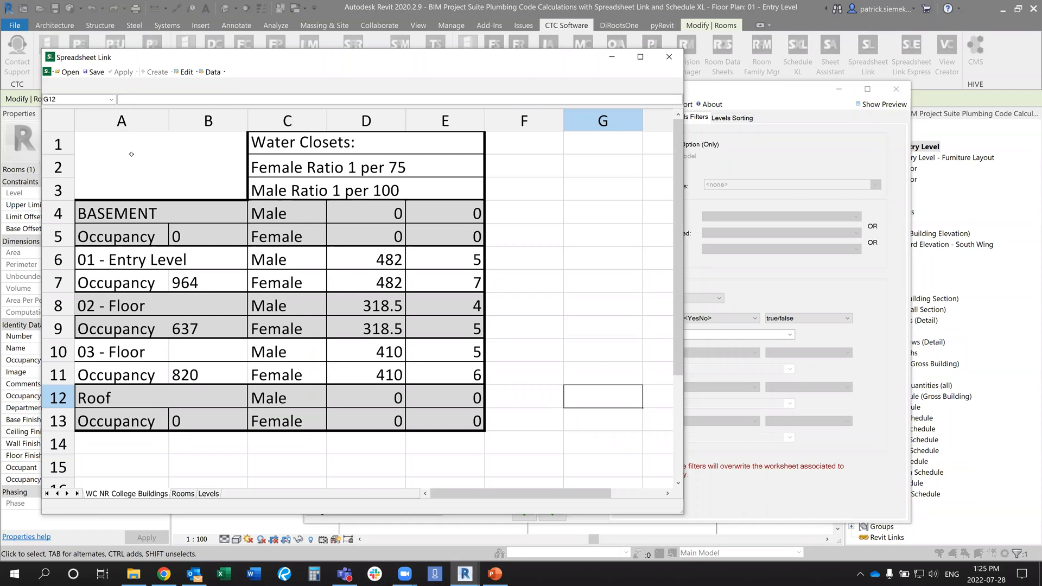
Save the workbook to the Desktop as Plumbing Fixture Template in Excel Workbook format and open the saved file in Excel.
left_click(95, 72)
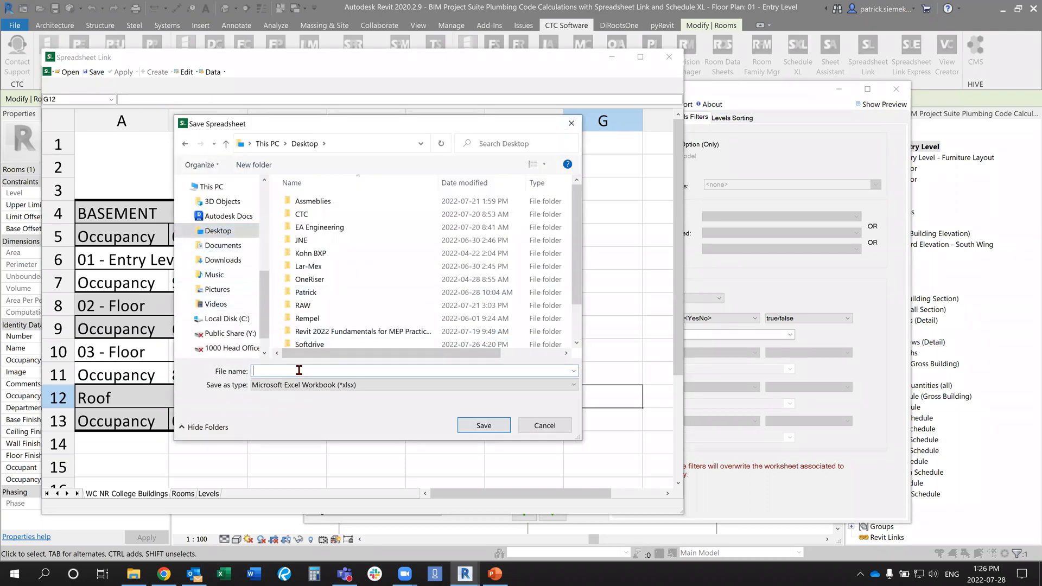
type("Plum")
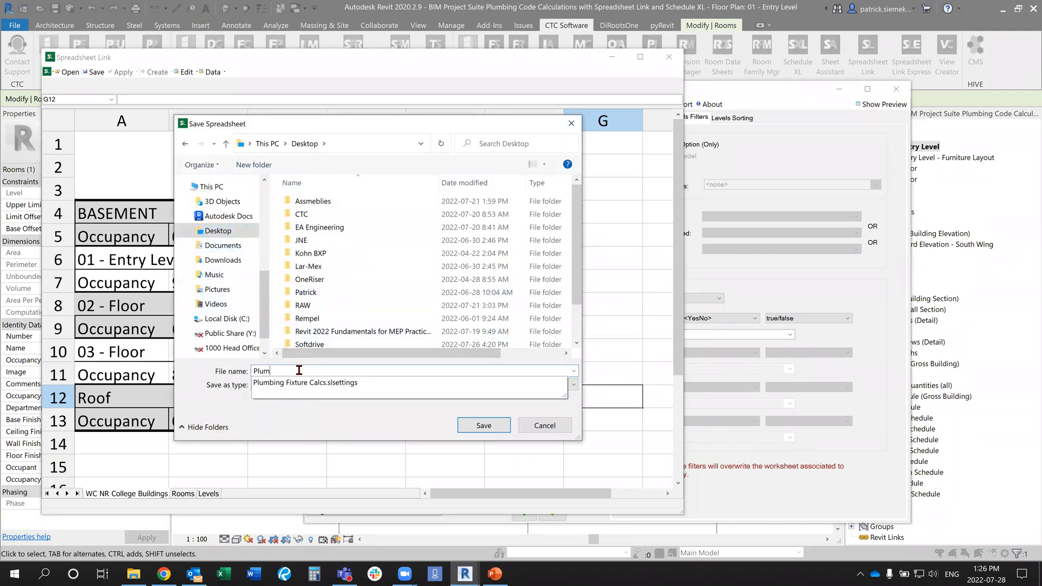
type("bing Fixture Template")
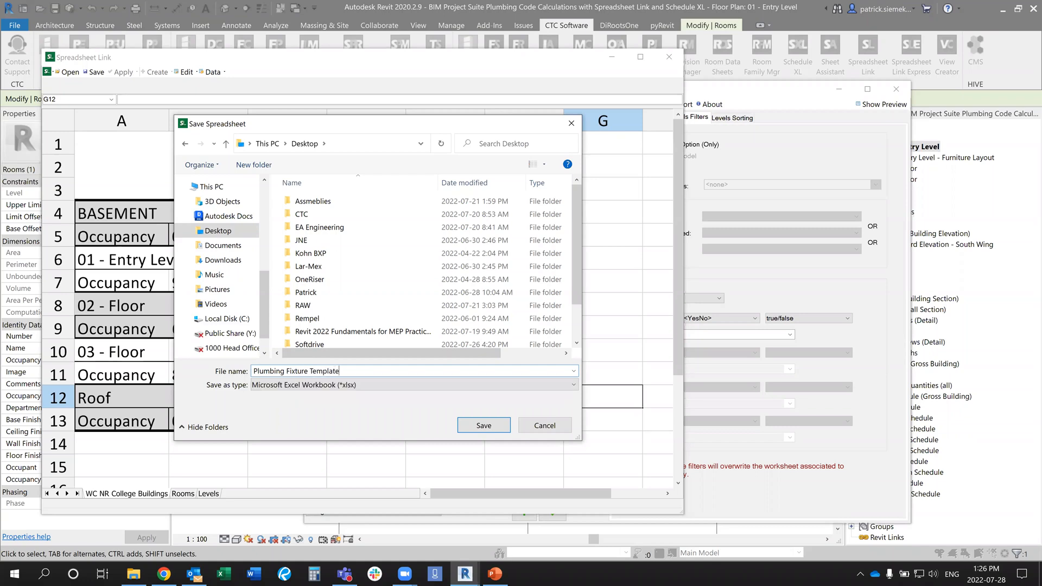
left_click(465, 427)
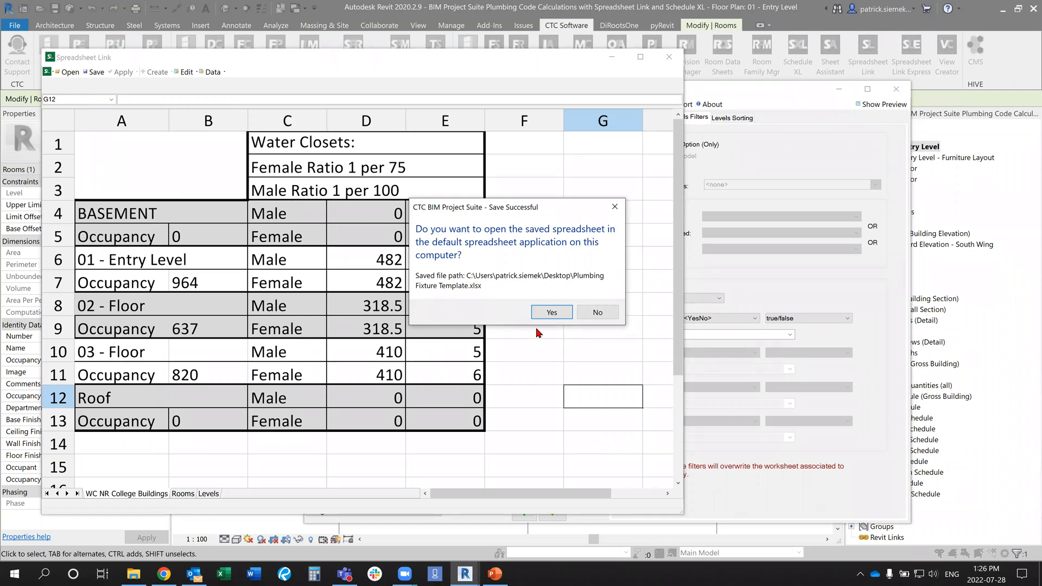
left_click(549, 313)
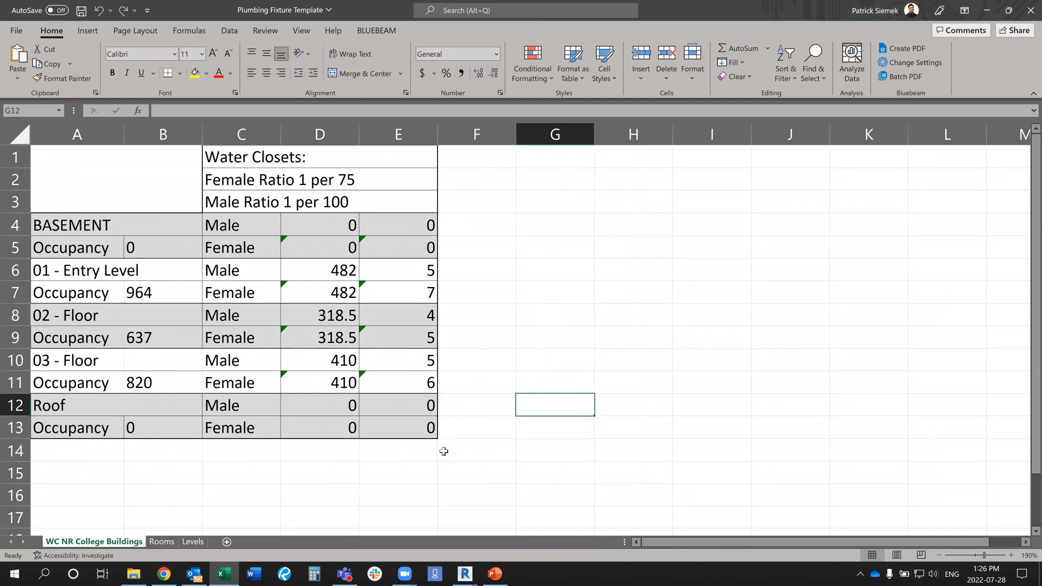
scroll(437, 447, "down", 1, "ctrl")
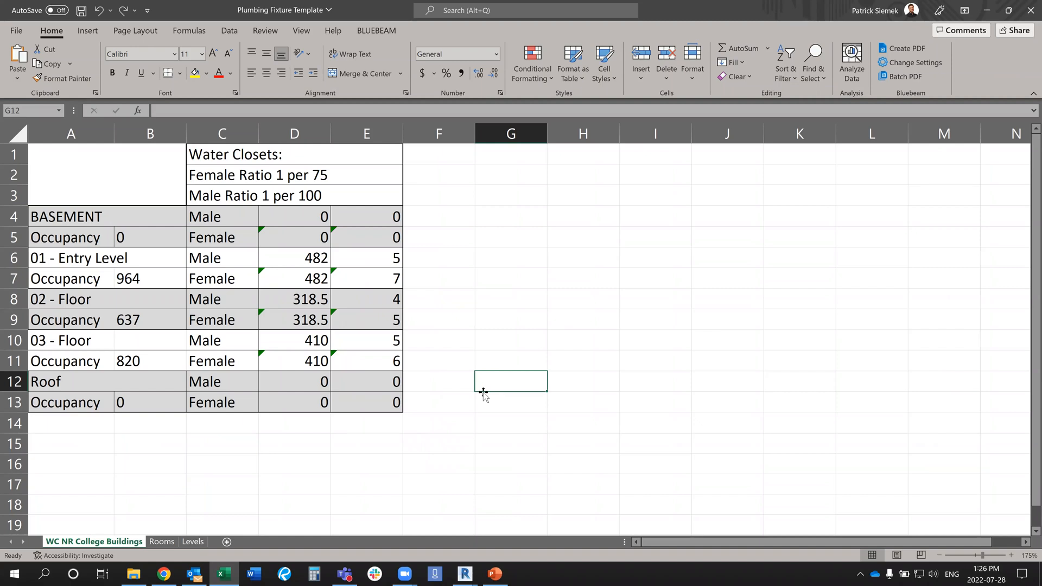
Unprotect the Rooms sheet by entering the sheet protection password.
left_click(163, 544)
left_click(182, 542)
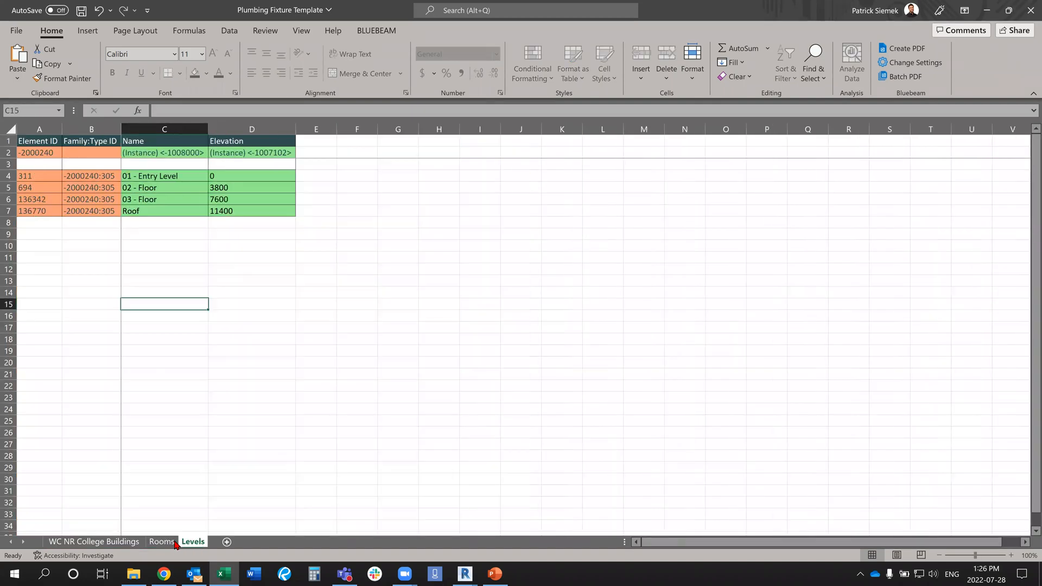
left_click(160, 542)
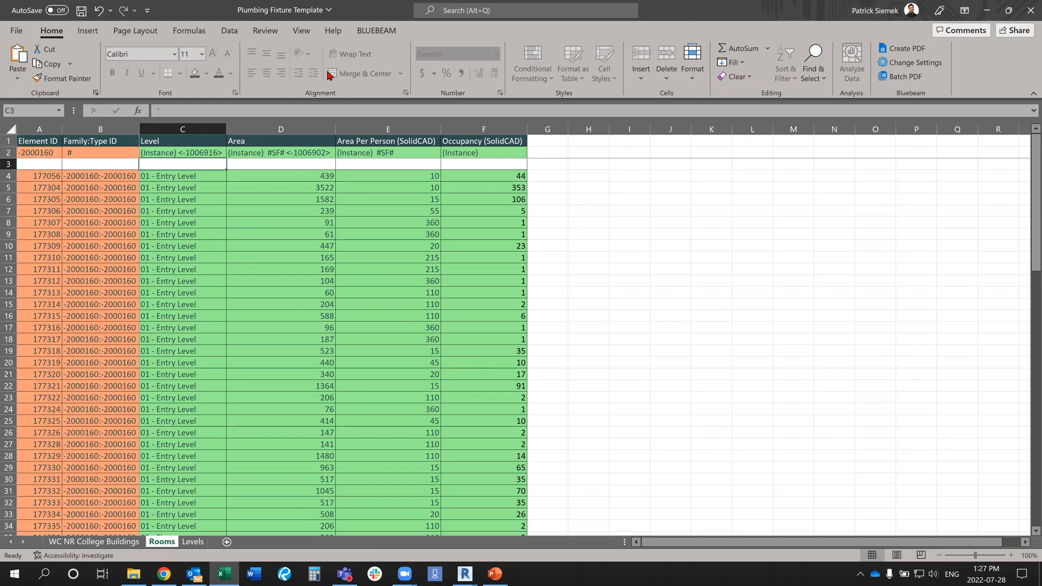
left_click(264, 31)
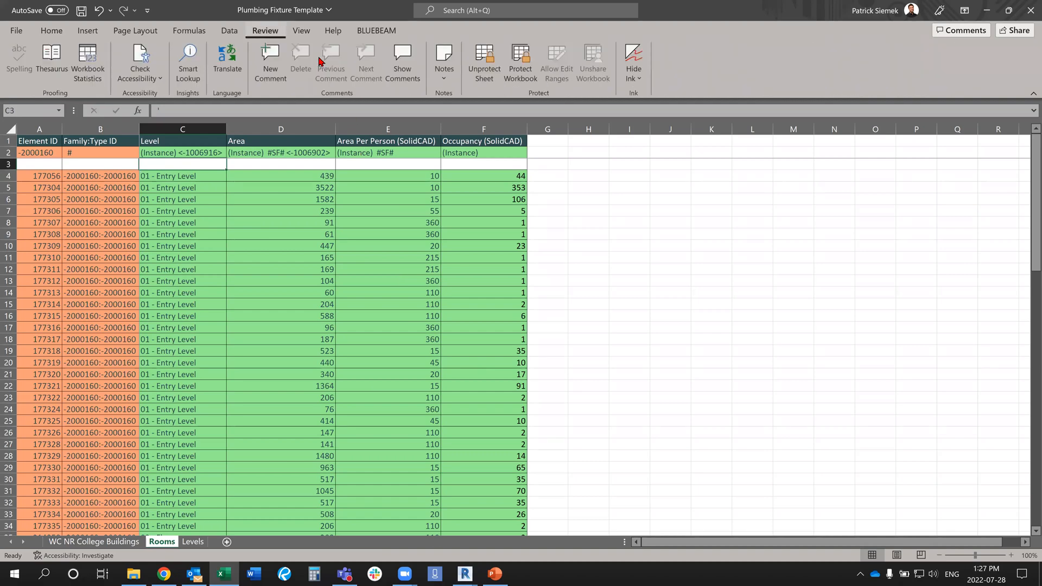
left_click(484, 62)
type("********")
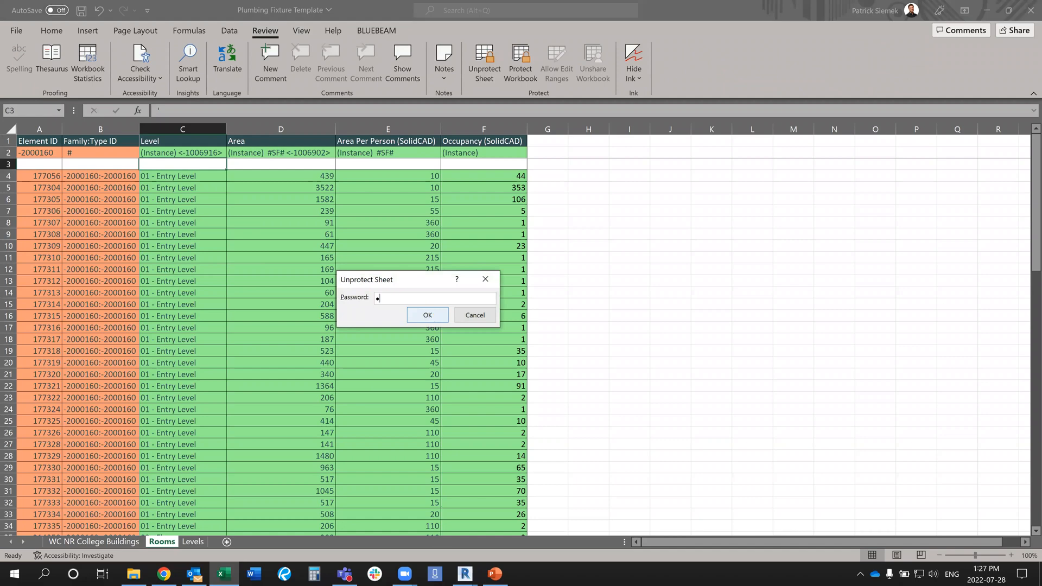
left_click(429, 315)
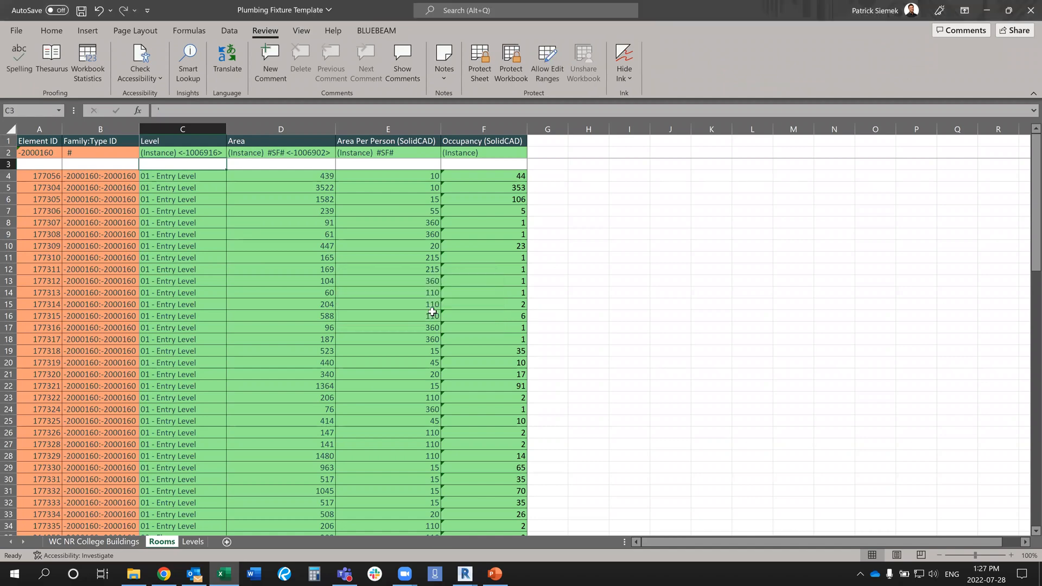
Clear the contents of all room data rows, 4 through 94, on the Rooms sheet.
left_click(52, 176)
key("shift+space")
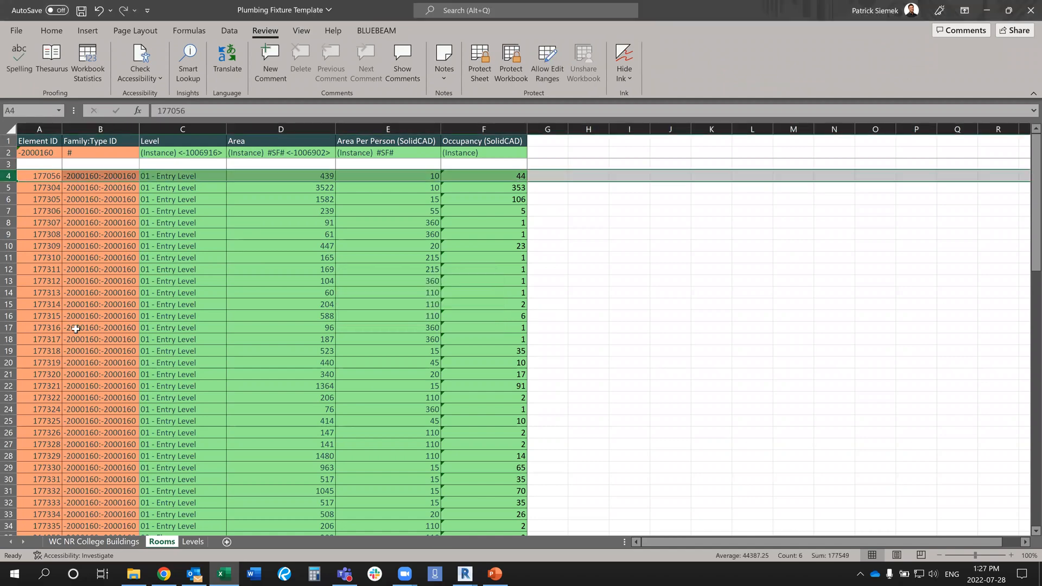
scroll(76, 328, "down", 20)
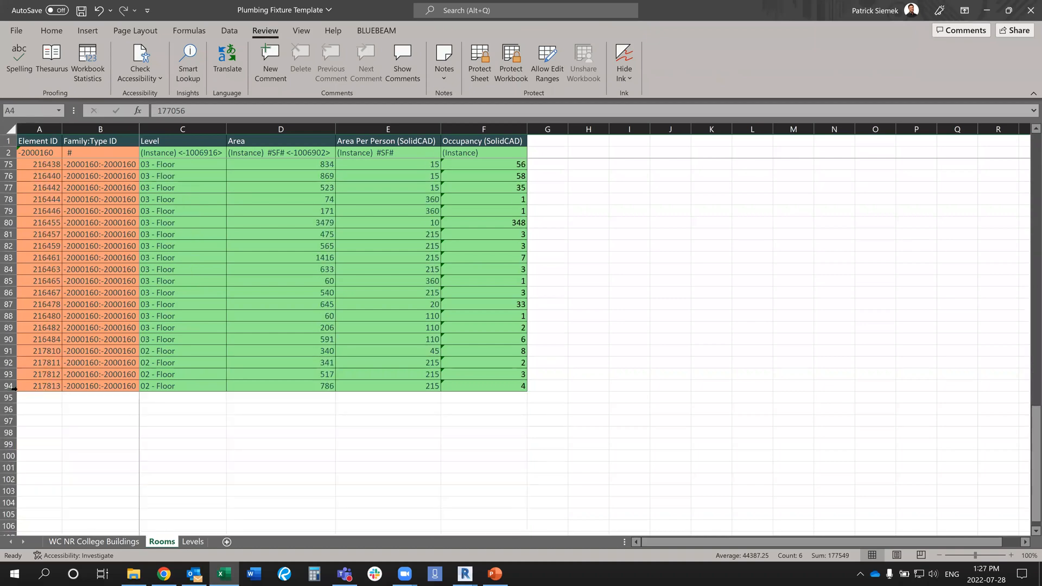
key("ctrl+shift+Down")
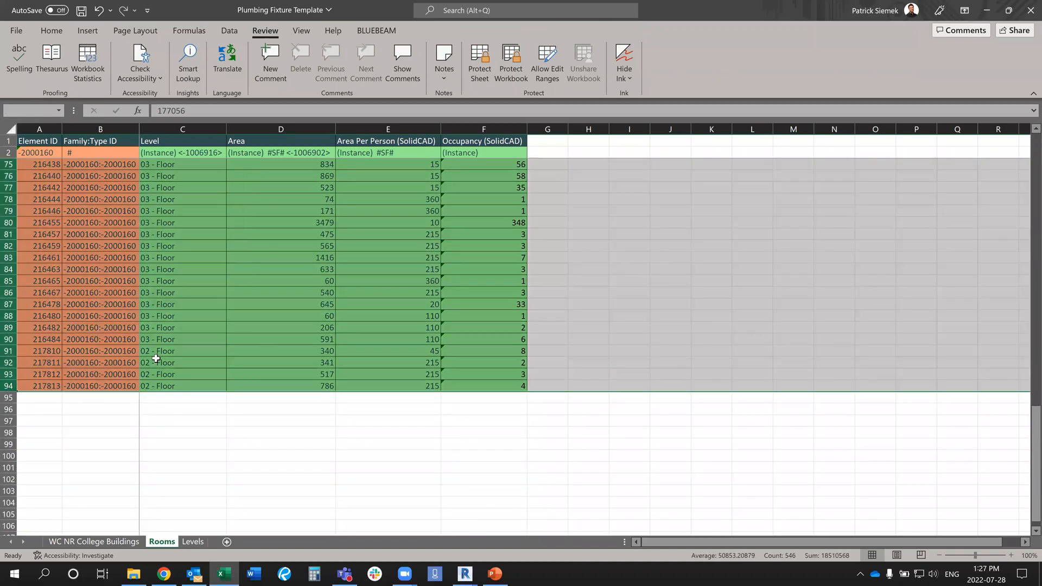
right_click(156, 358)
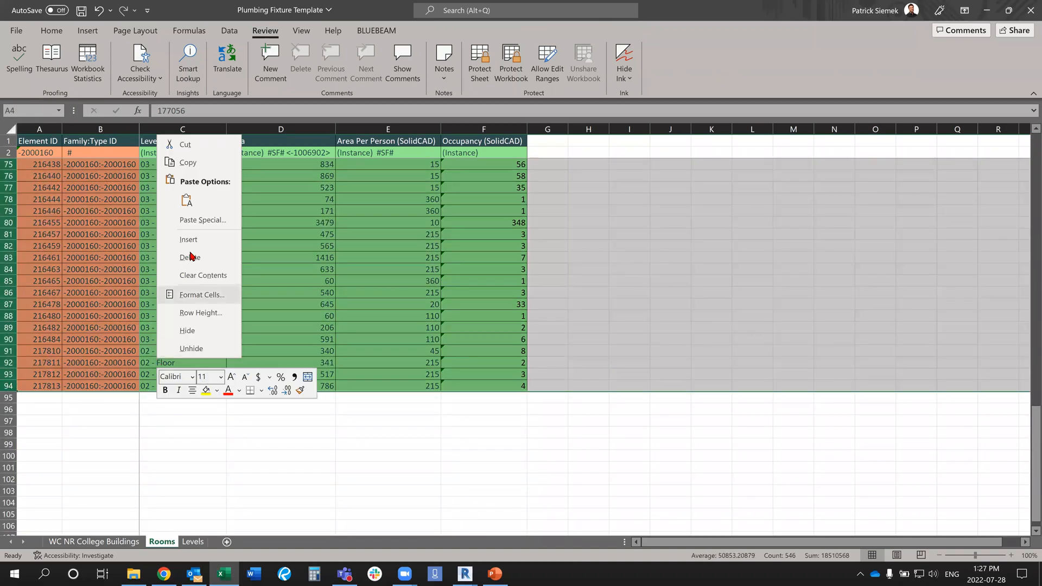
left_click(209, 271)
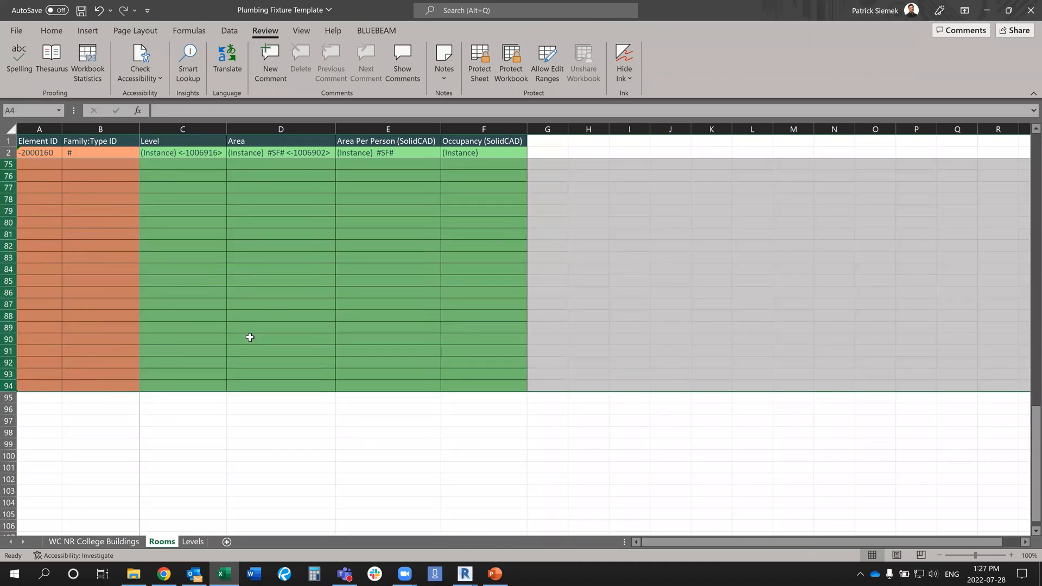
Remove the fill color and all borders from the emptied rows 4 through 94 of the Rooms sheet.
scroll(250, 337, "up", 13)
left_click(58, 33)
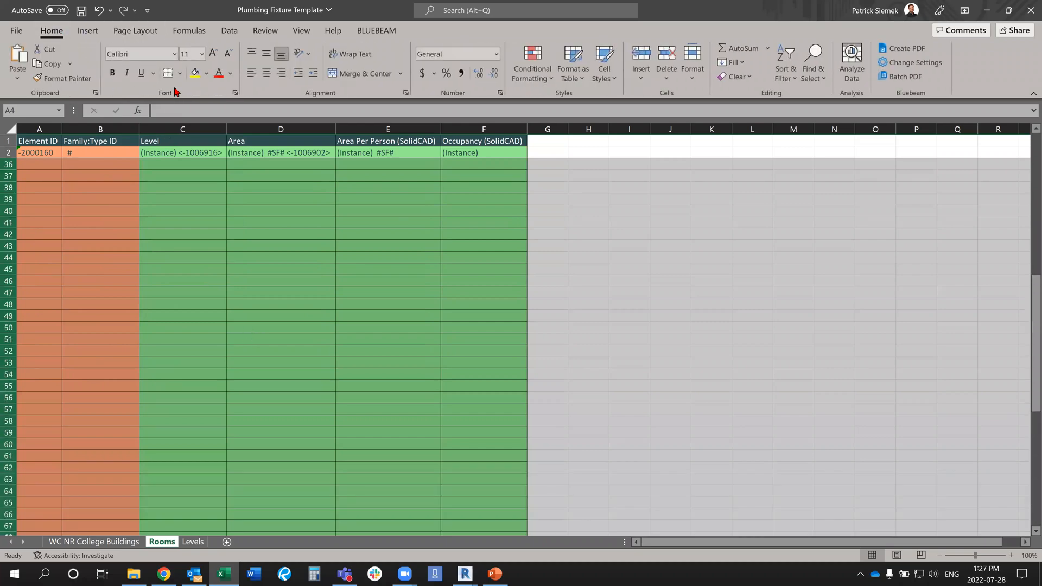
left_click(206, 73)
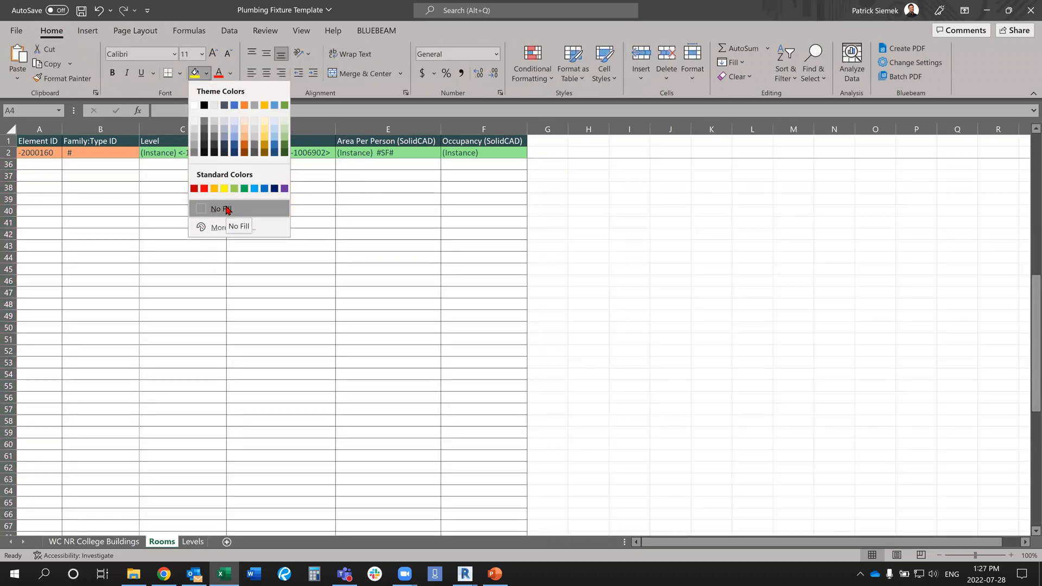
left_click(228, 209)
scroll(186, 269, "up", 11)
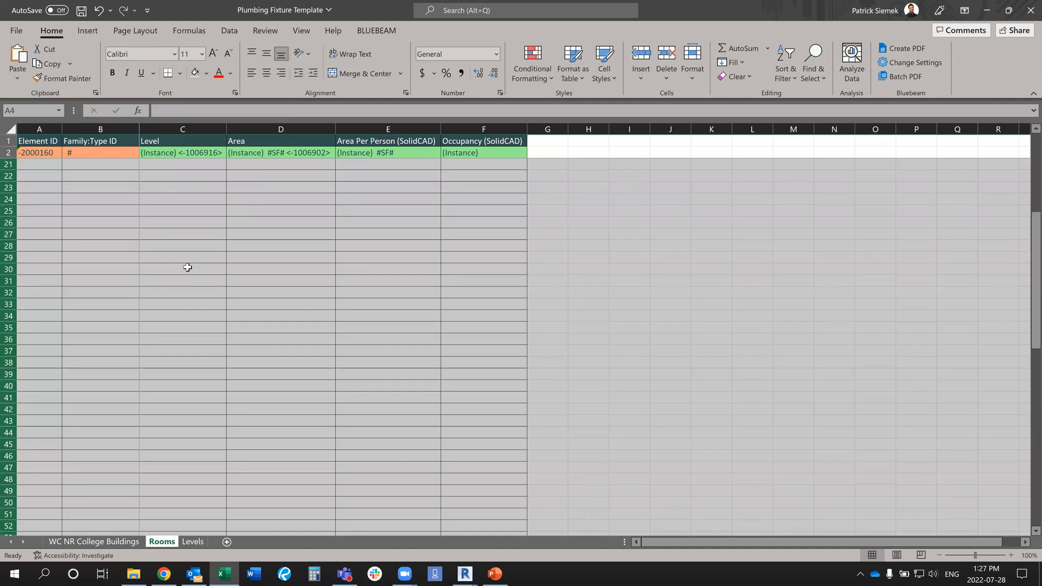
left_click(179, 74)
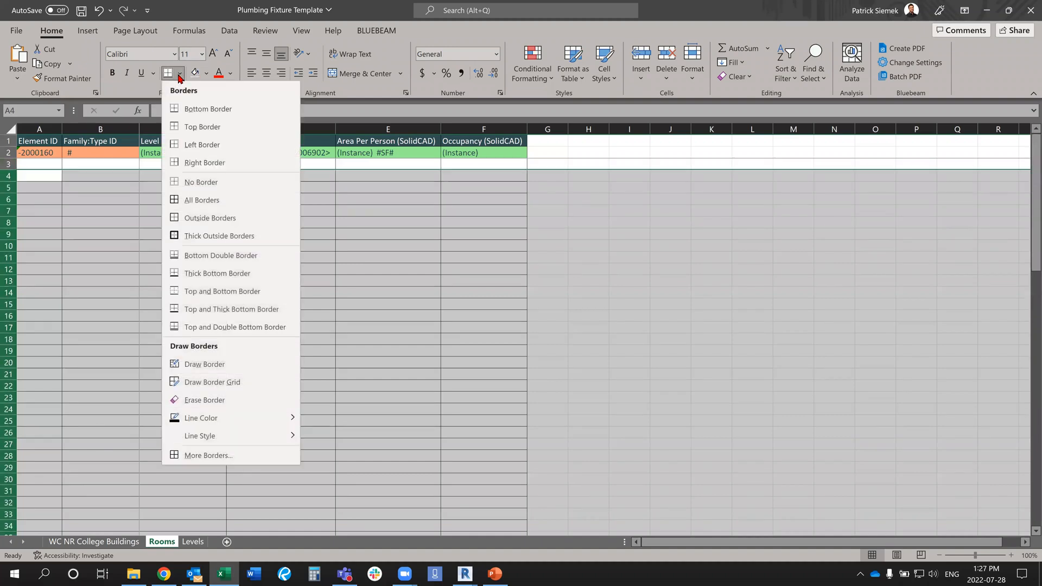
left_click(210, 181)
left_click(250, 308)
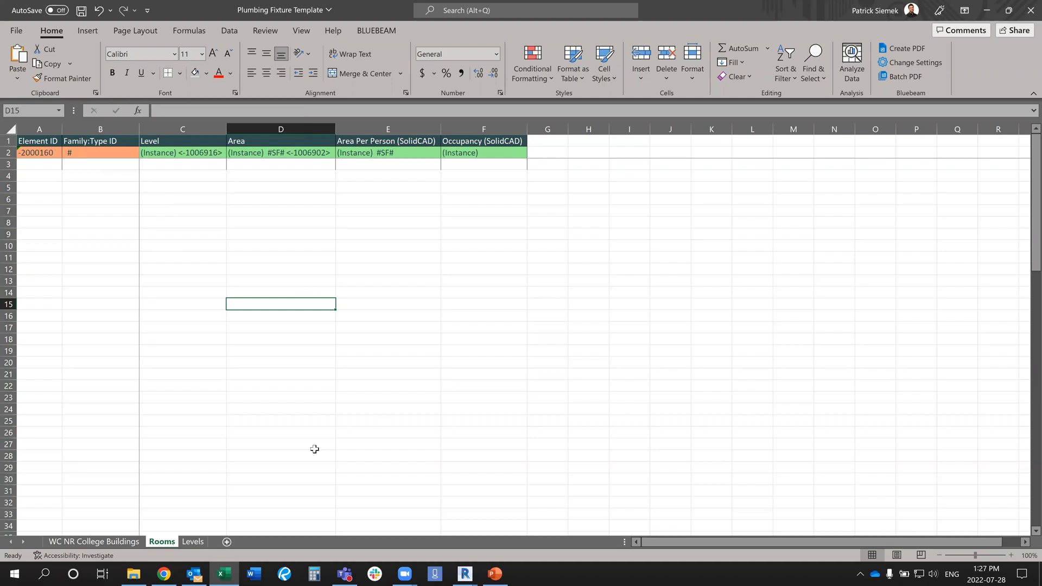
Unprotect the Levels sheet by entering the sheet protection password.
left_click(193, 541)
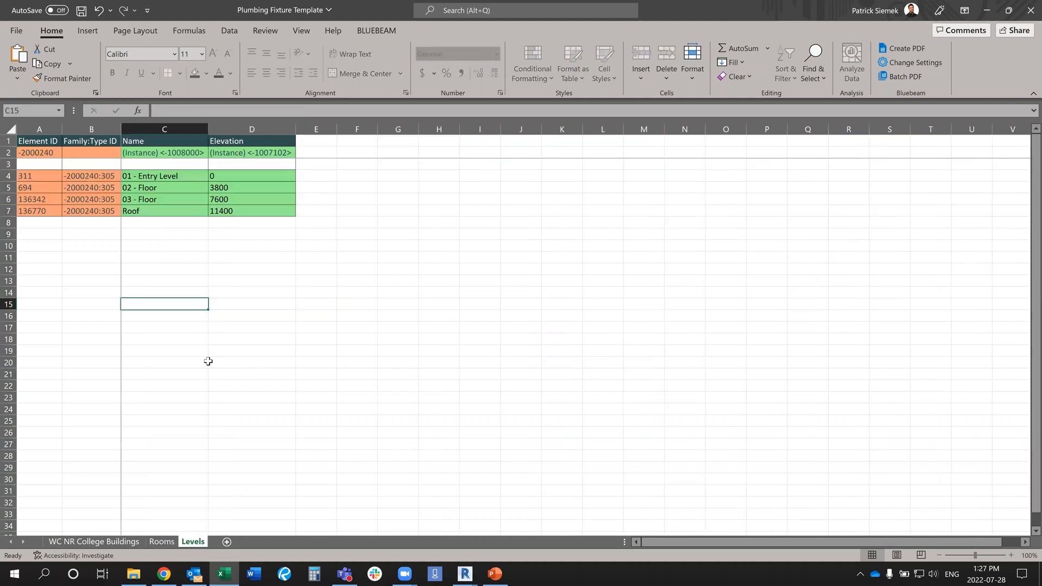
left_click(265, 31)
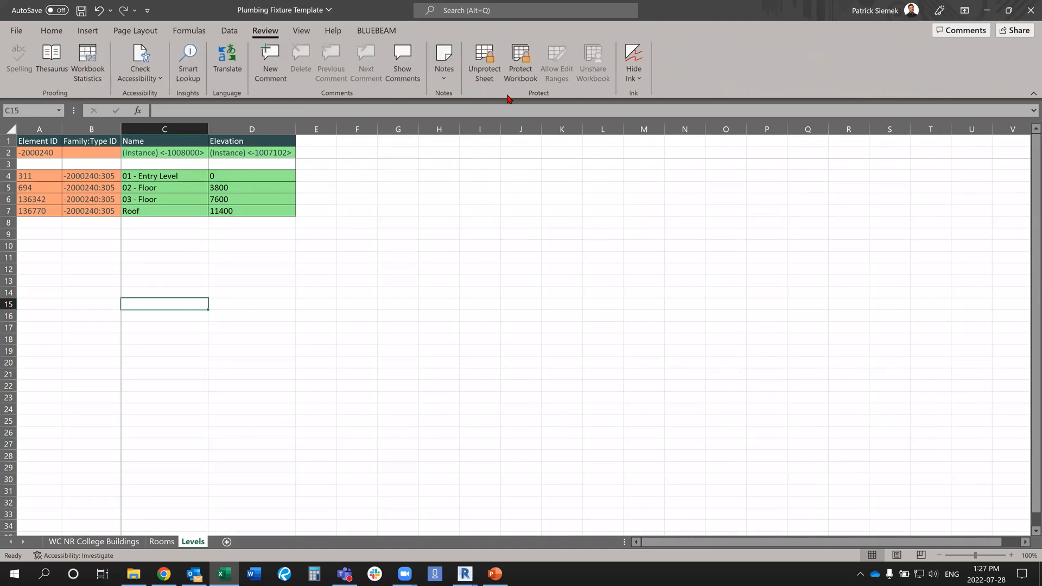
left_click(484, 63)
type("********")
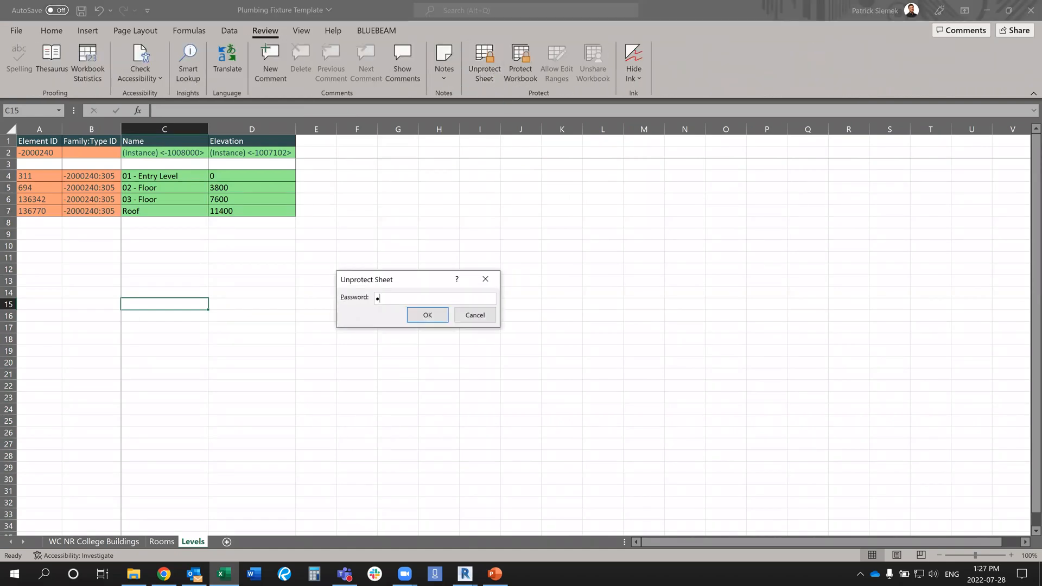
key("Return")
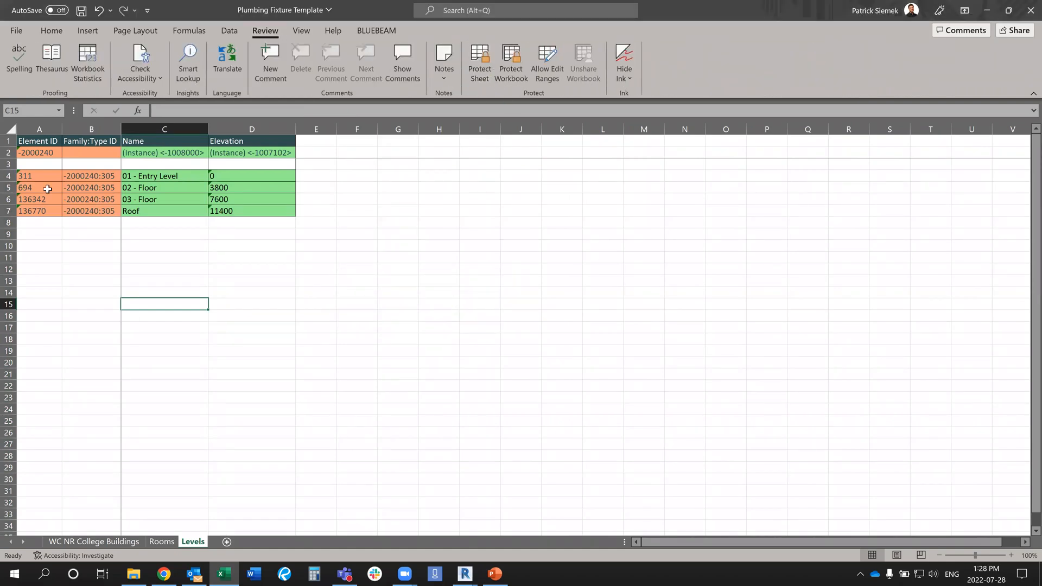
Clear the contents of rows 4 through 7 on the Levels sheet and strip their fill and borders.
left_click(8, 176)
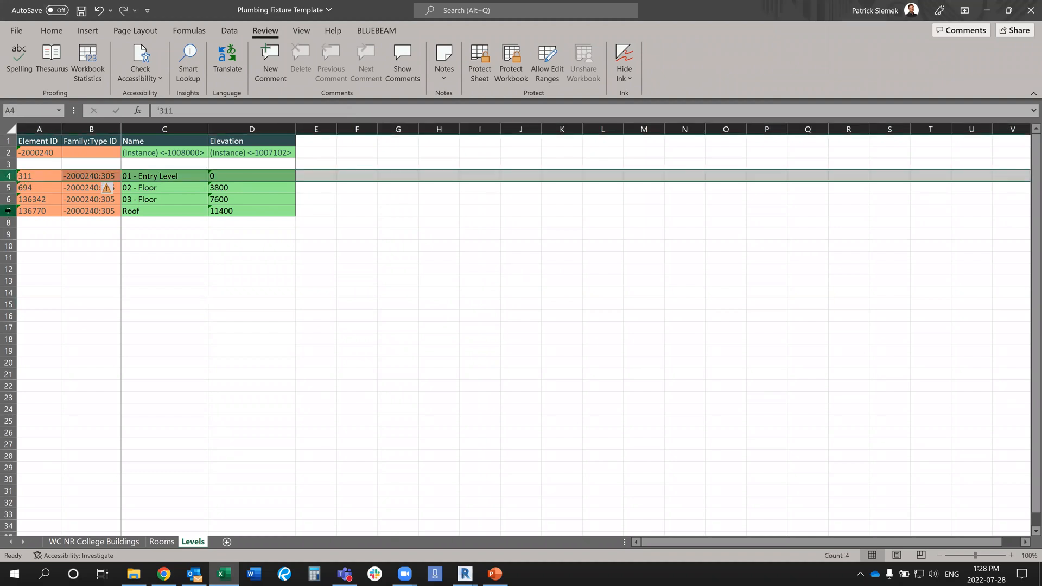
left_click(8, 210, "shift")
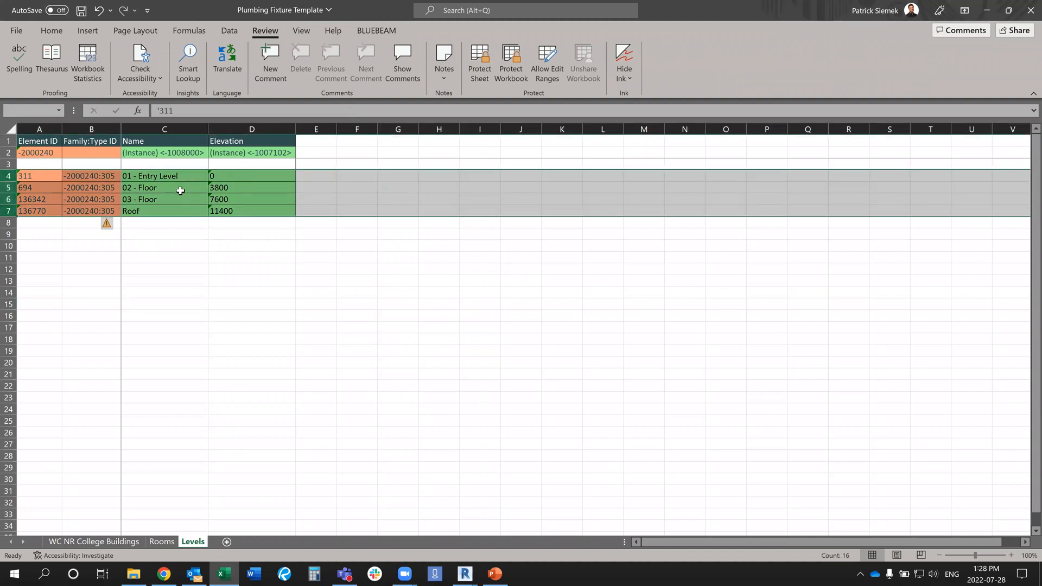
right_click(138, 205)
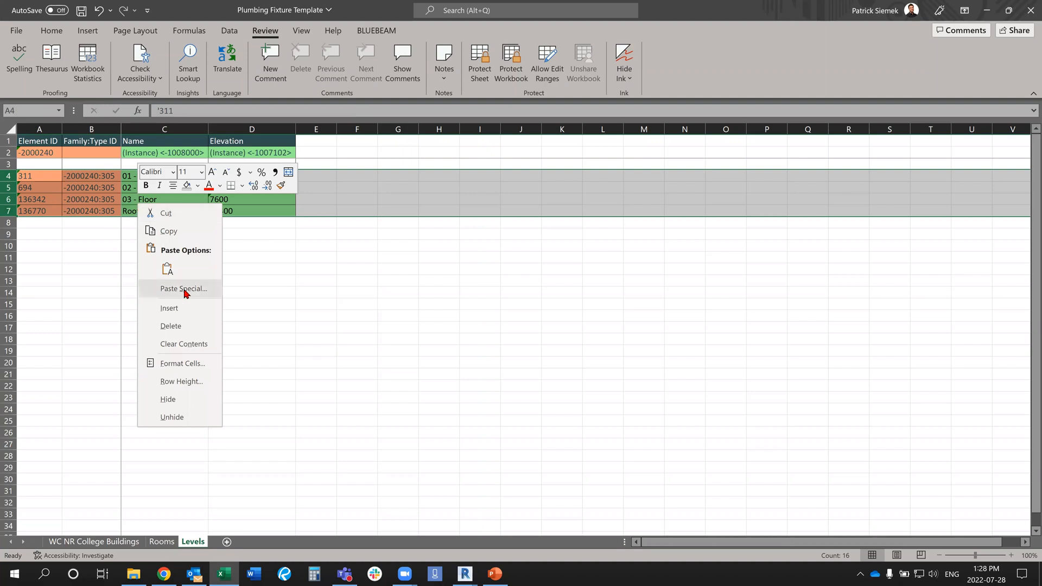
left_click(204, 342)
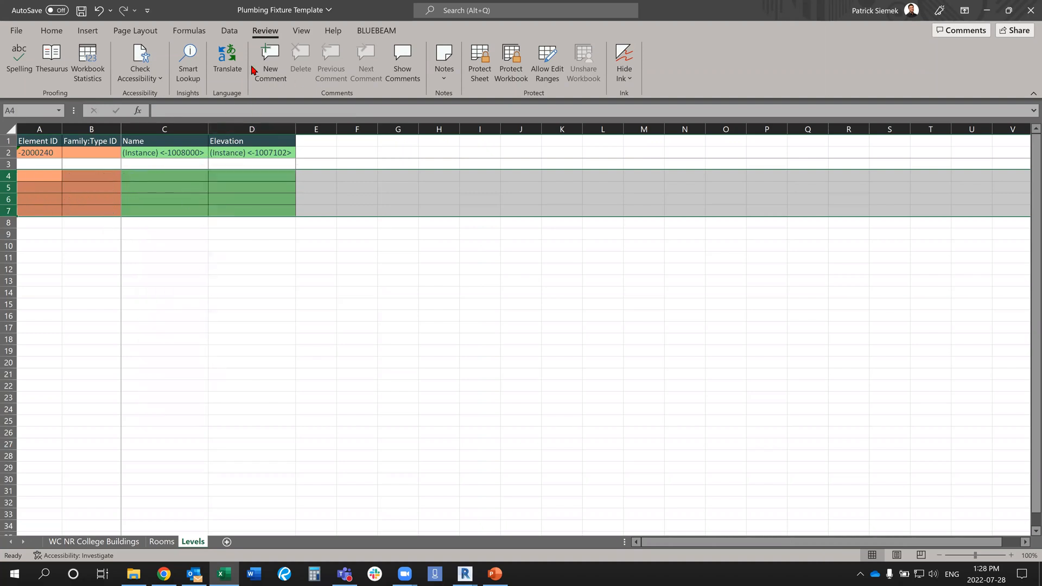
left_click(52, 30)
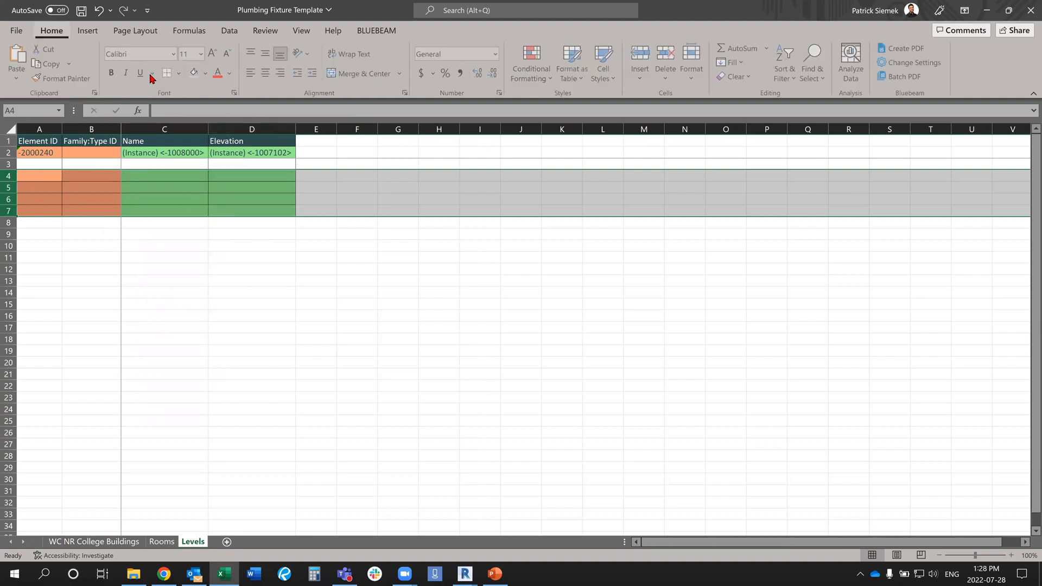
left_click(194, 73)
left_click(162, 73)
left_click(272, 303)
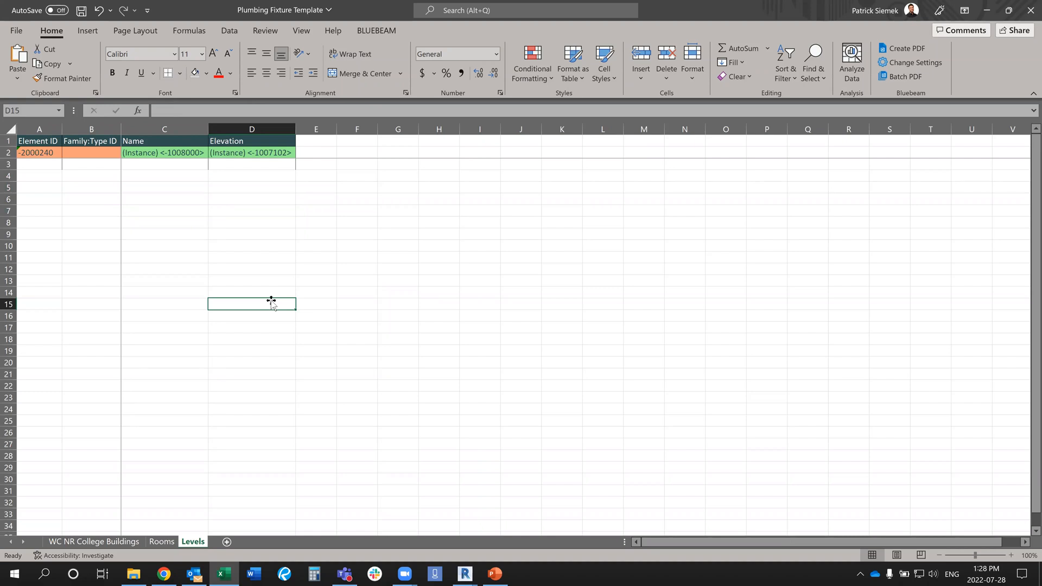
Save the workbook to the Desktop as Plumbing Fixture Template FInal in Excel Workbook format.
left_click(16, 30)
left_click(47, 198)
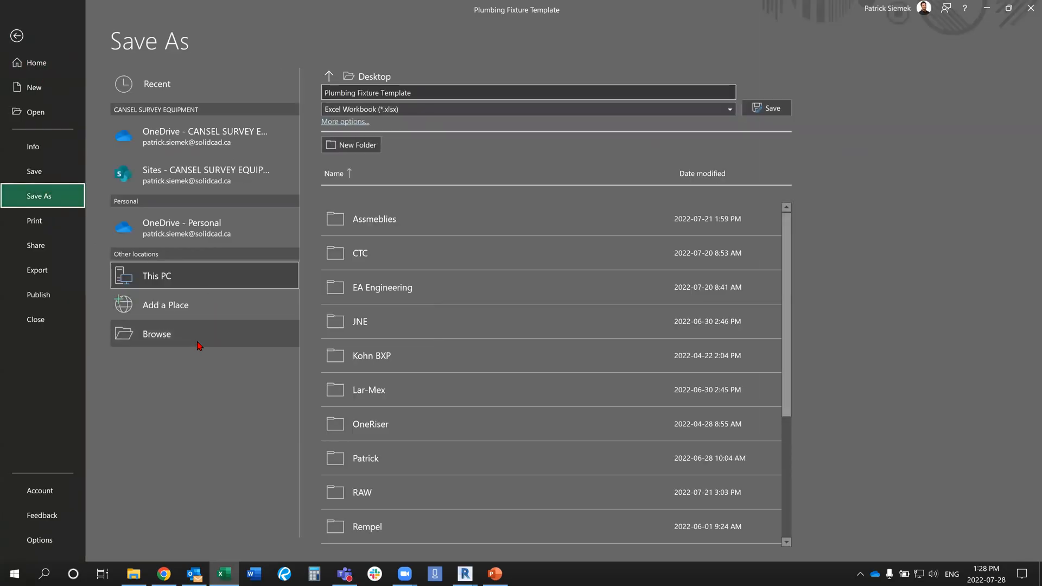
left_click(143, 346)
left_click(196, 329)
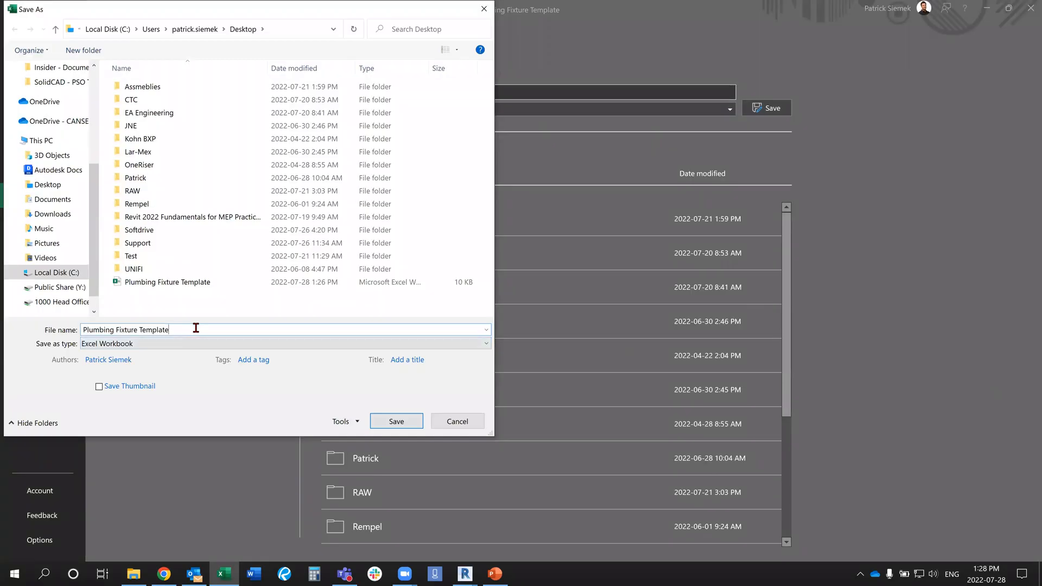
type("FInal")
left_click(397, 421)
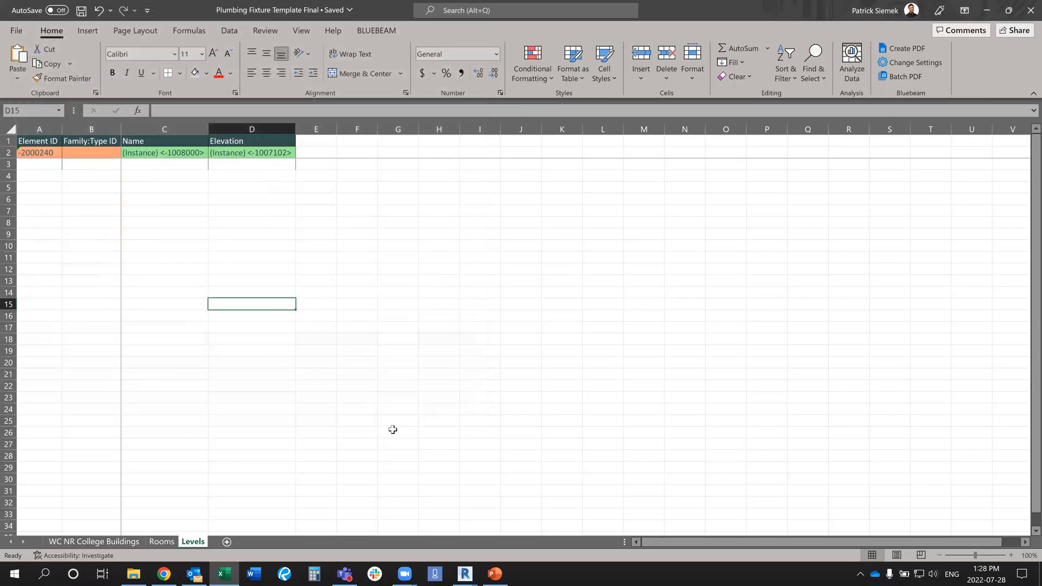
Review the WC NR College Buildings, Rooms and Levels sheets of the saved template.
left_click(91, 542)
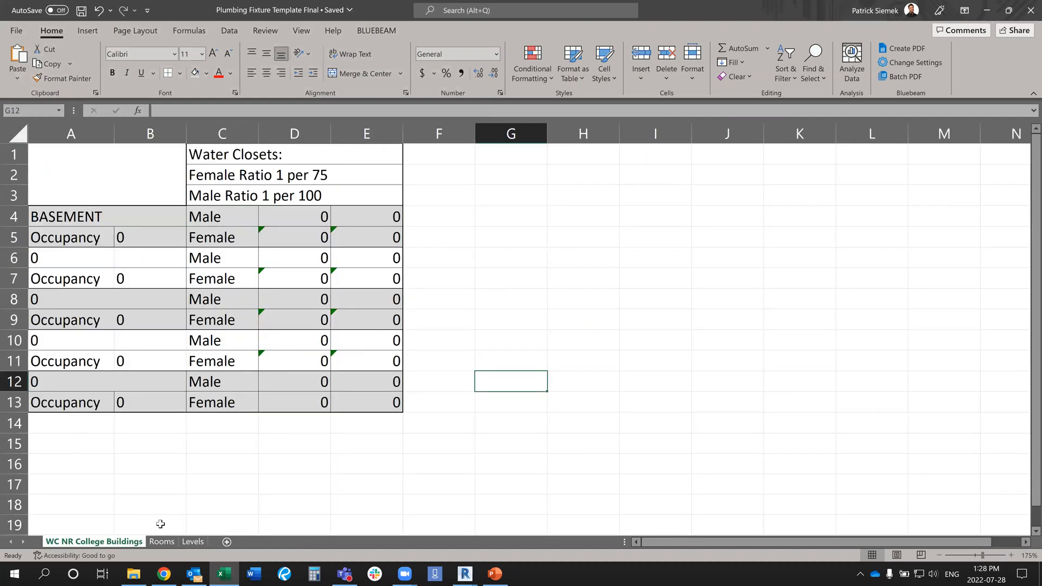
left_click(163, 542)
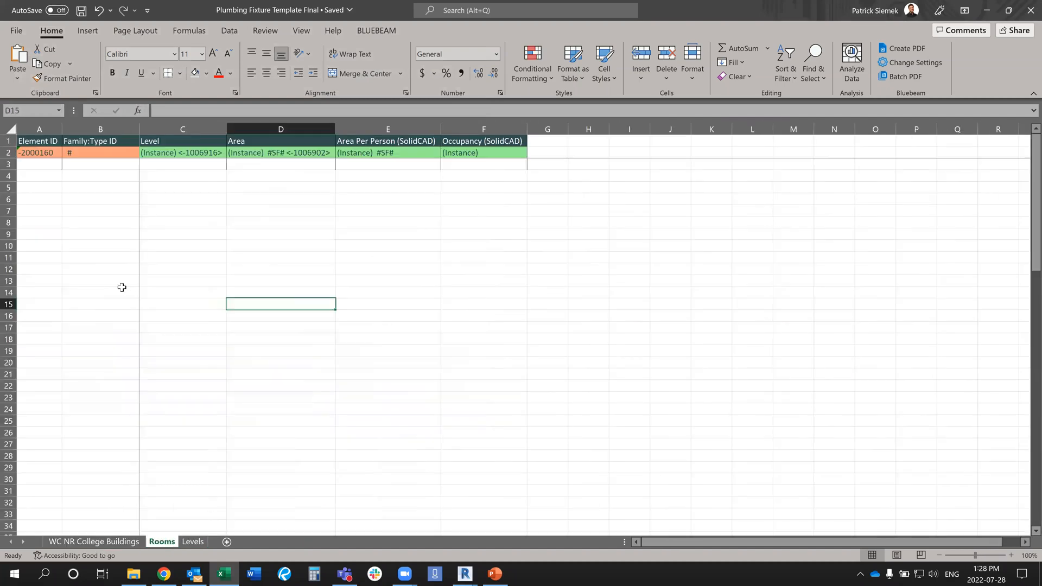
left_click(192, 541)
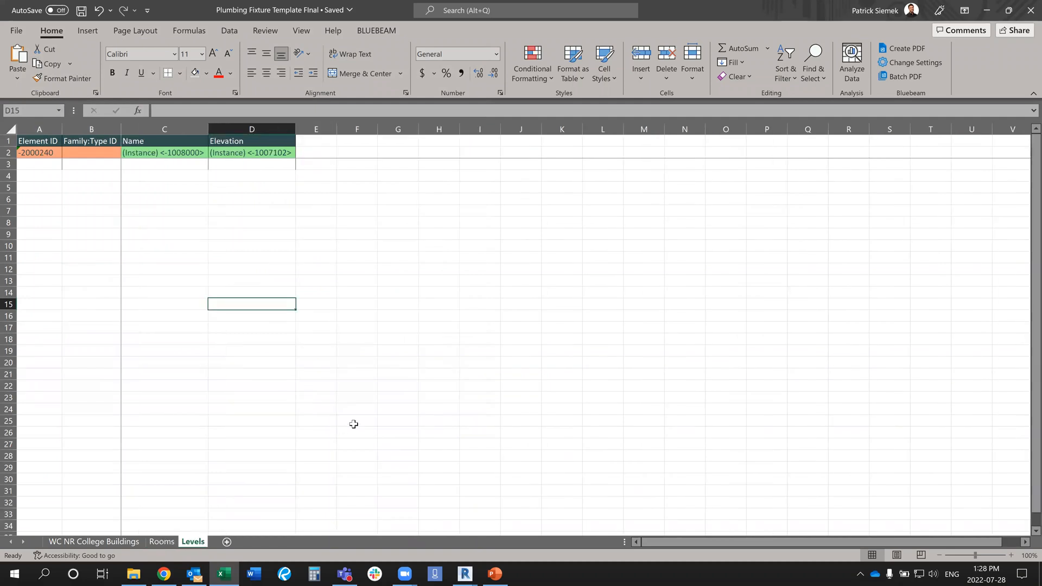
Close the template workbook in Excel and the Spreadsheet Link worksheet window in Revit.
left_click(1027, 15)
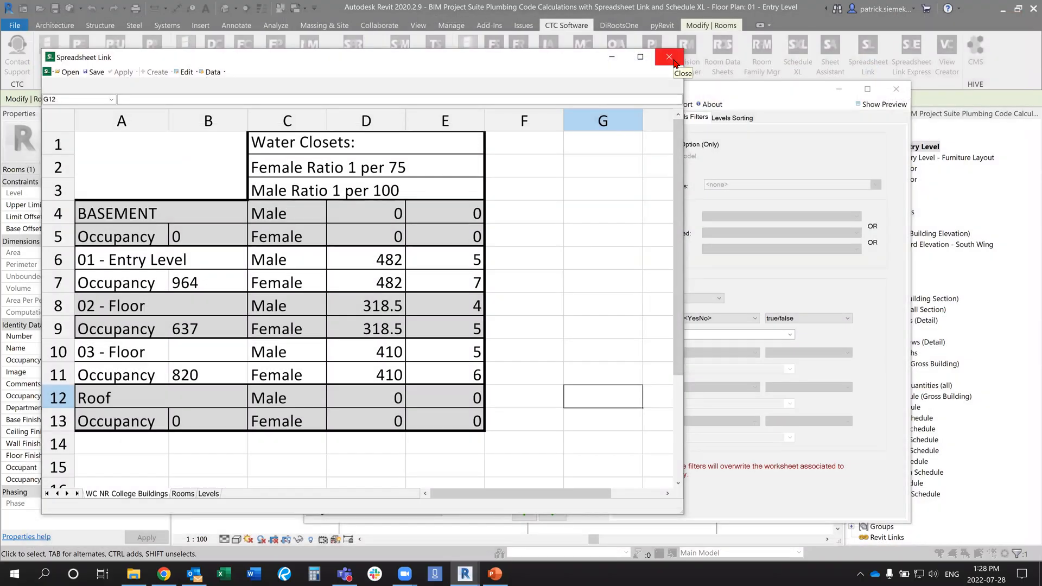
left_click(670, 58)
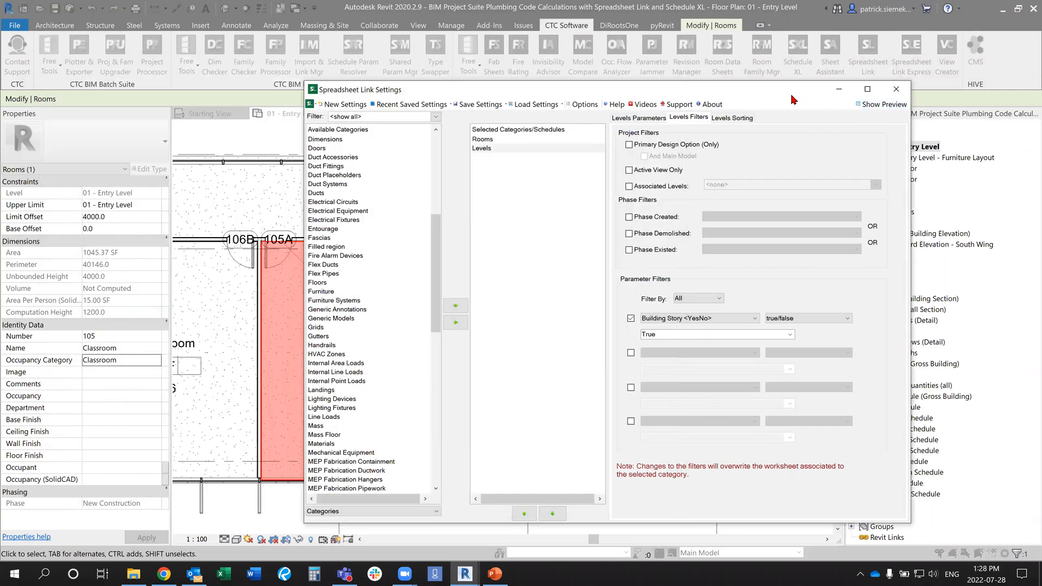
Set up an advanced save of the link settings to file, with Plumbing Fixture Template FInal.xlsx from the Desktop as the template worksheet.
left_click_drag(792, 96, 802, 92)
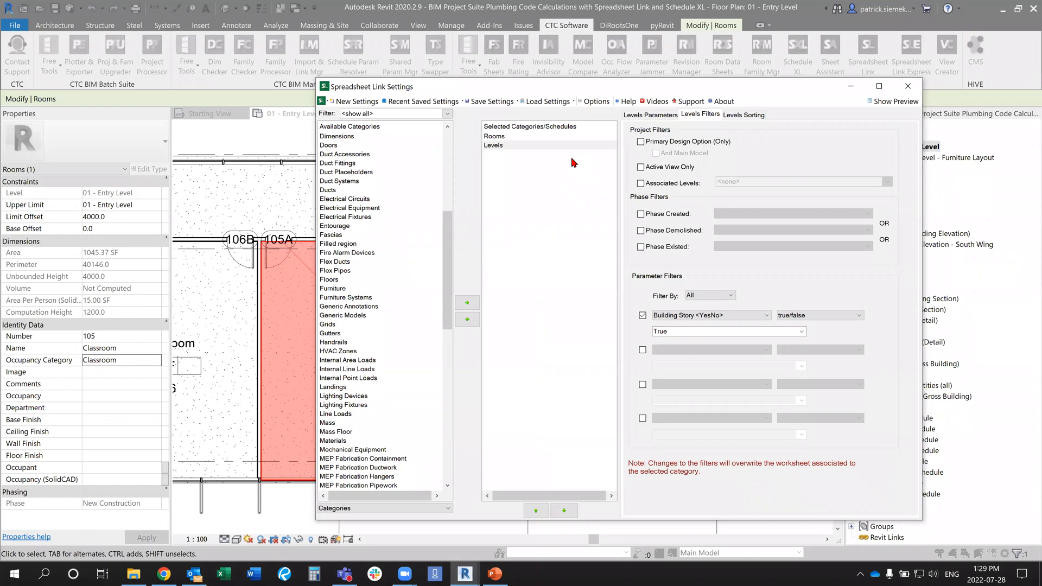
left_click(513, 105)
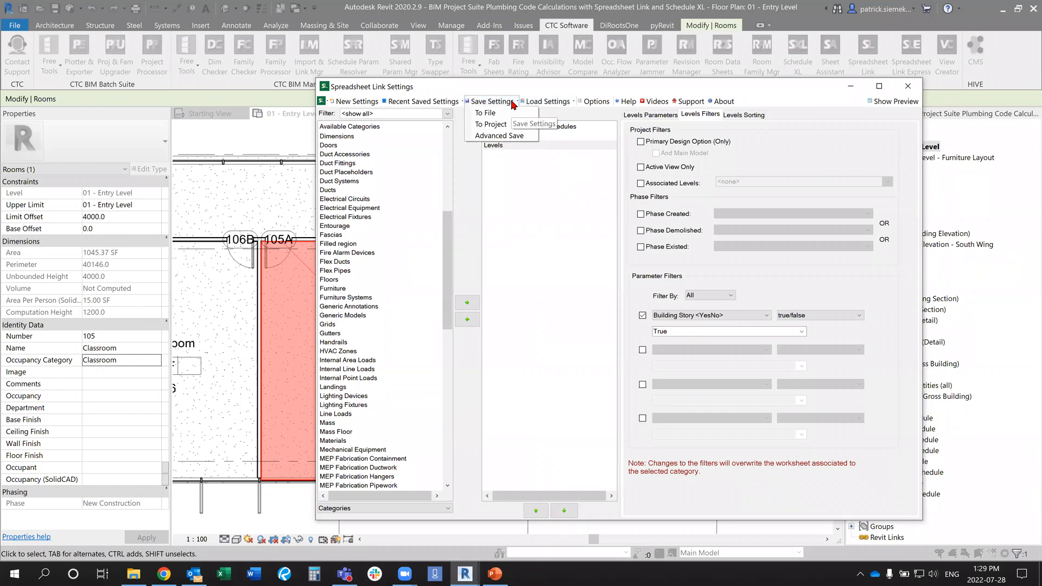
left_click(520, 138)
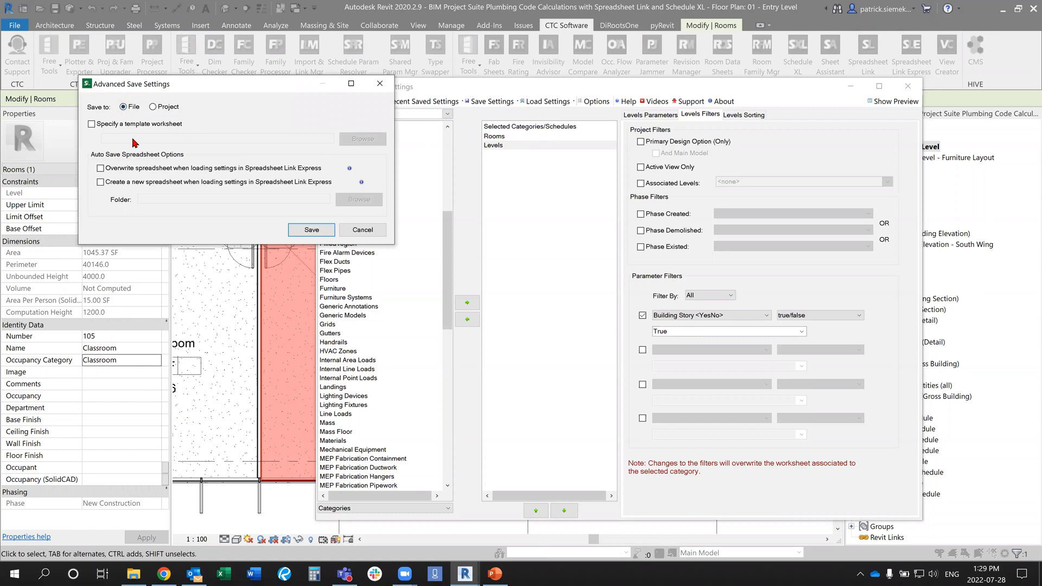
left_click(139, 127)
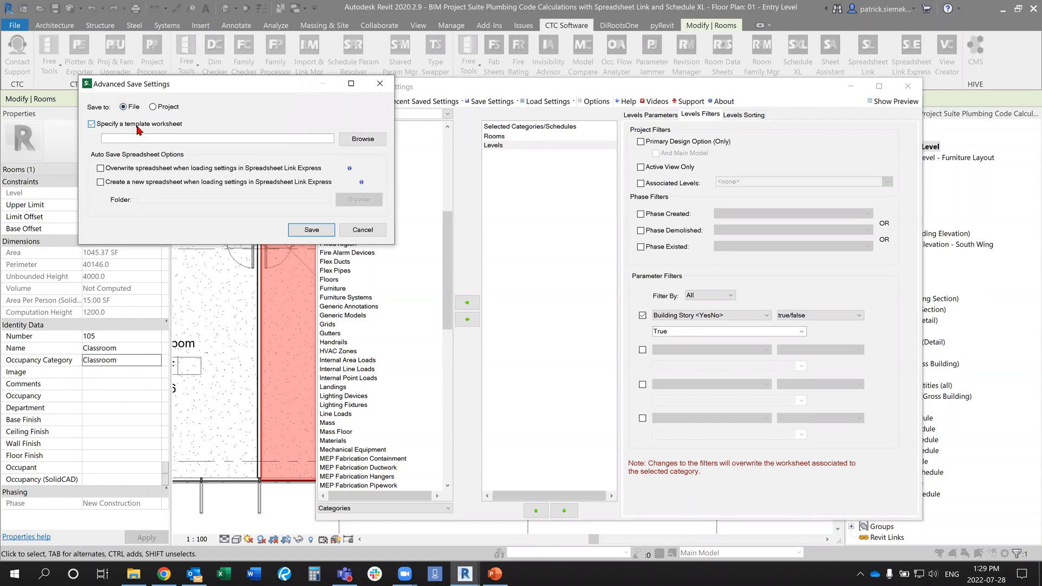
left_click(362, 140)
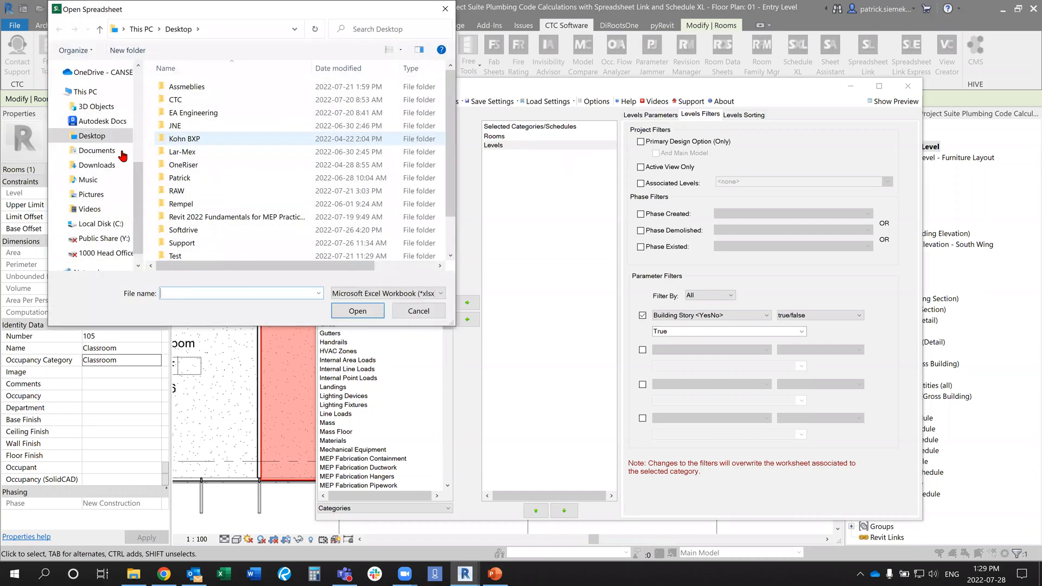
scroll(244, 217, "down", 1)
left_click(261, 241)
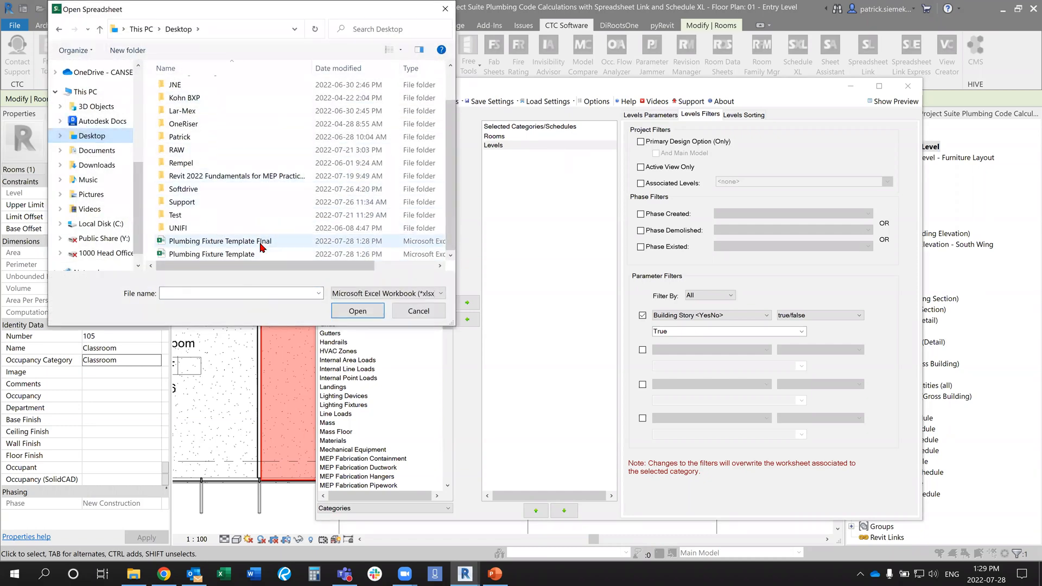
left_click(357, 310)
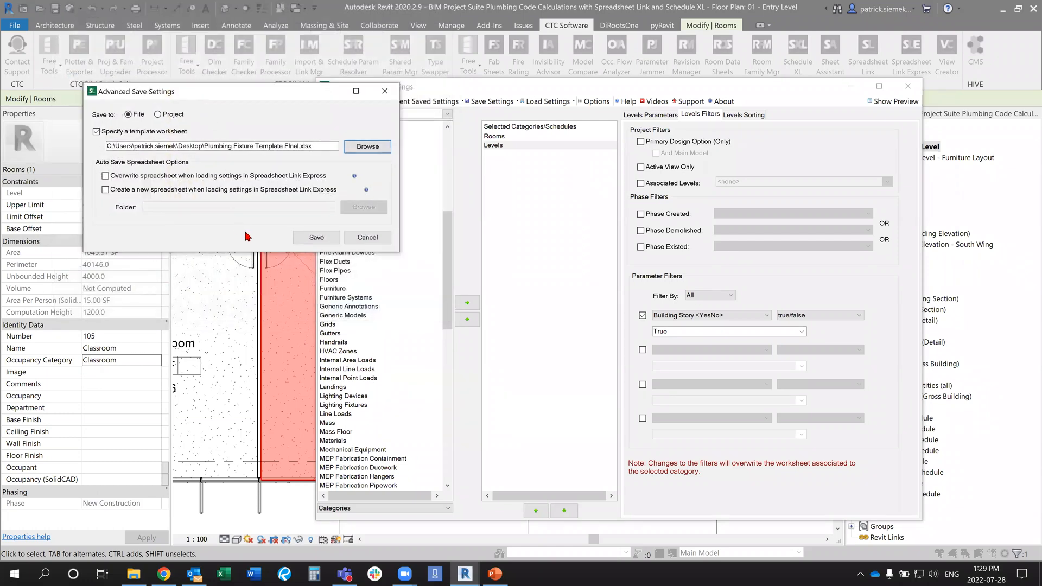
Save the Spreadsheet Link settings to the Desktop as Plumbing Code Fixture Counts and close the settings window without saving again.
left_click(316, 237)
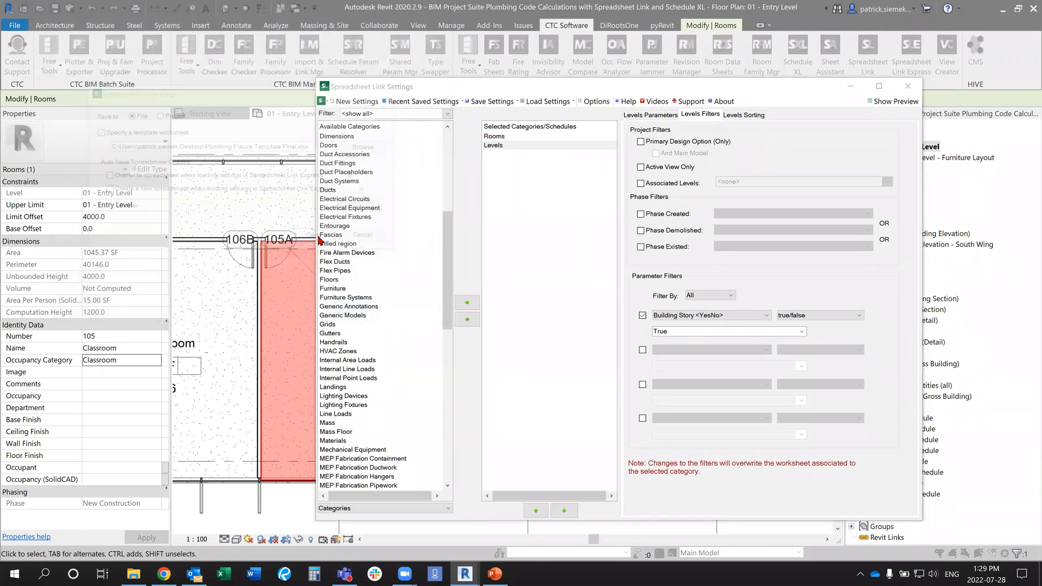
left_click(591, 384)
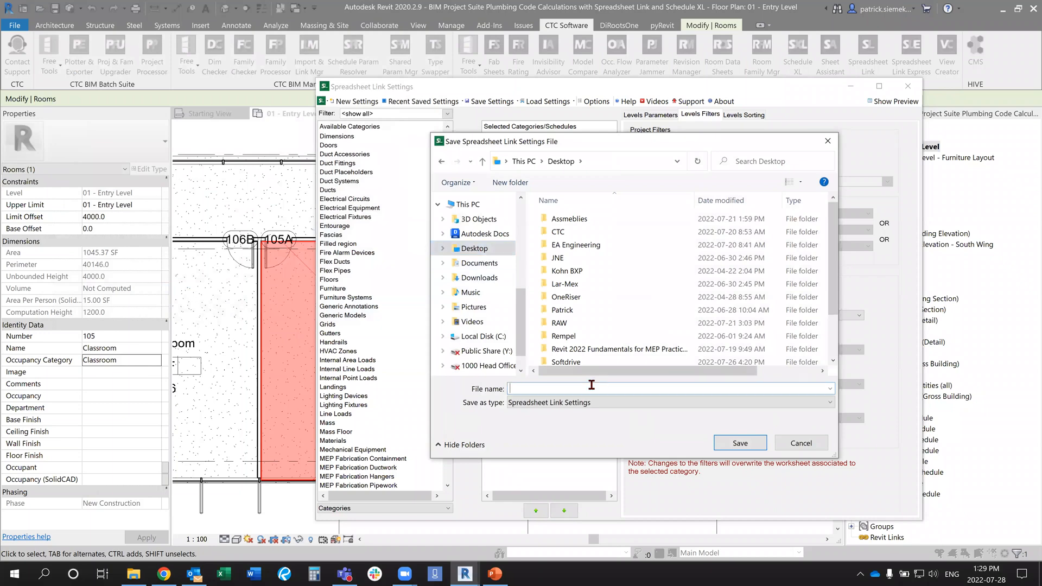
type("Plu,bing")
key("BackSpace")
key("BackSpace")
key("BackSpace")
key("BackSpace")
key("BackSpace")
key("BackSpace")
key("BackSpace")
key("BackSpace")
type("Pl")
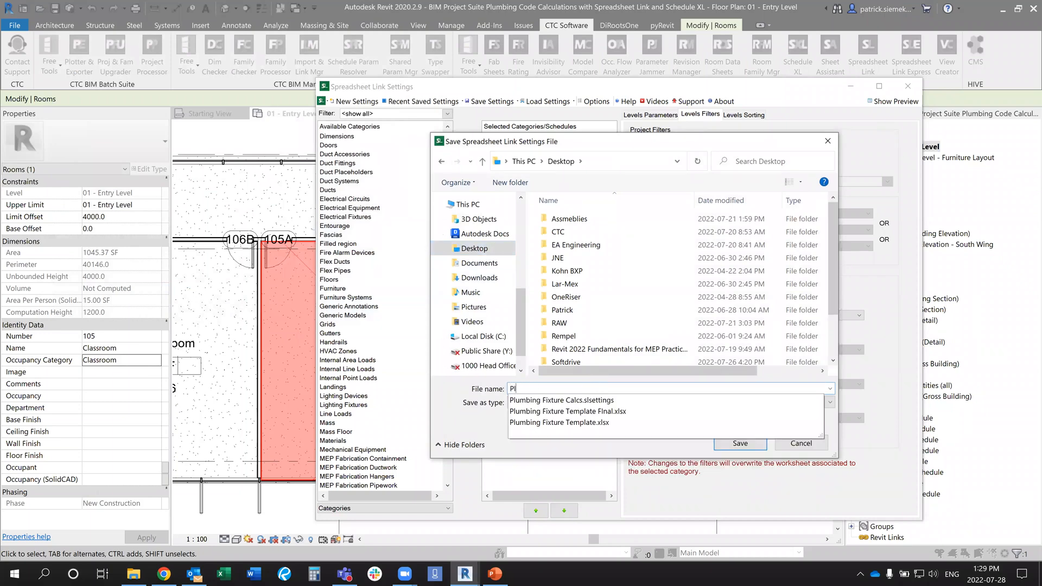
type("umbing Code")
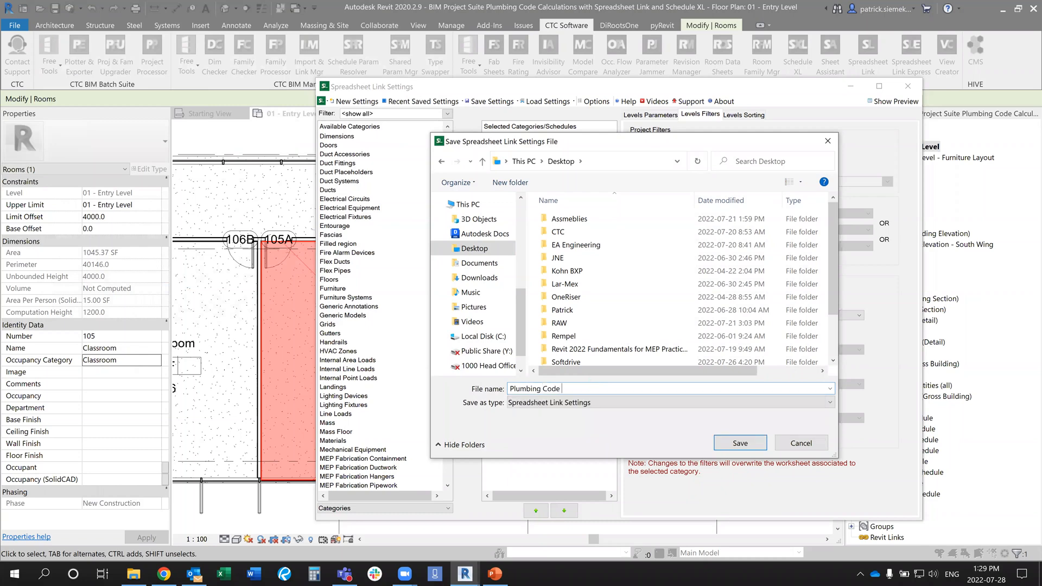
type(" Fixture Counts")
left_click(725, 444)
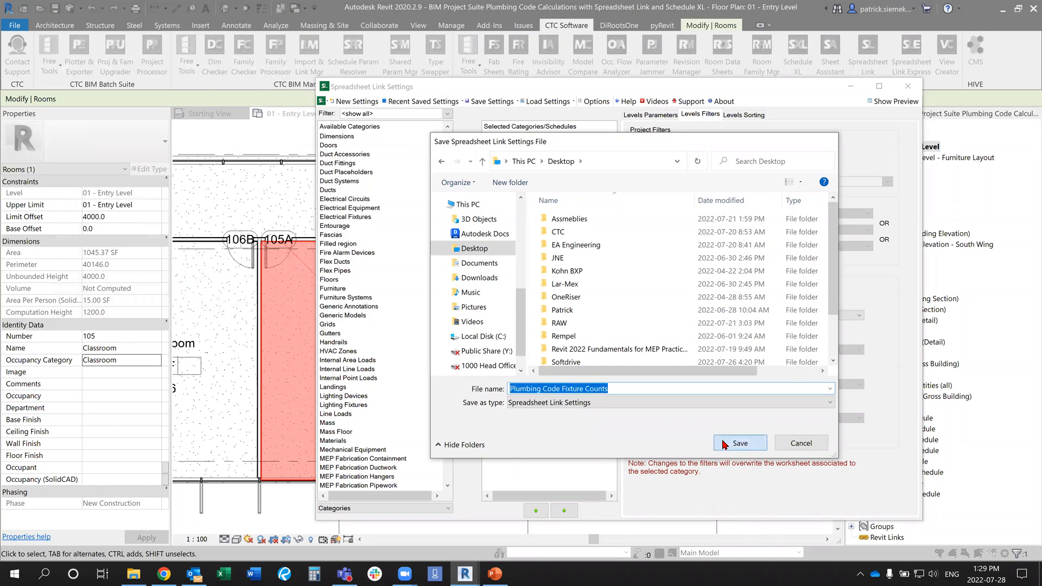
left_click(601, 298)
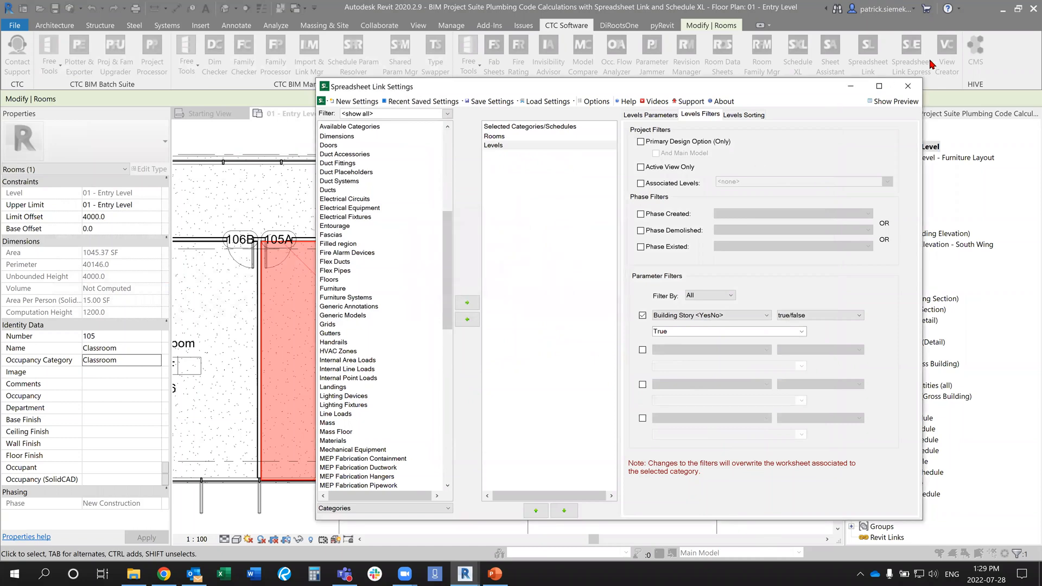
left_click(907, 86)
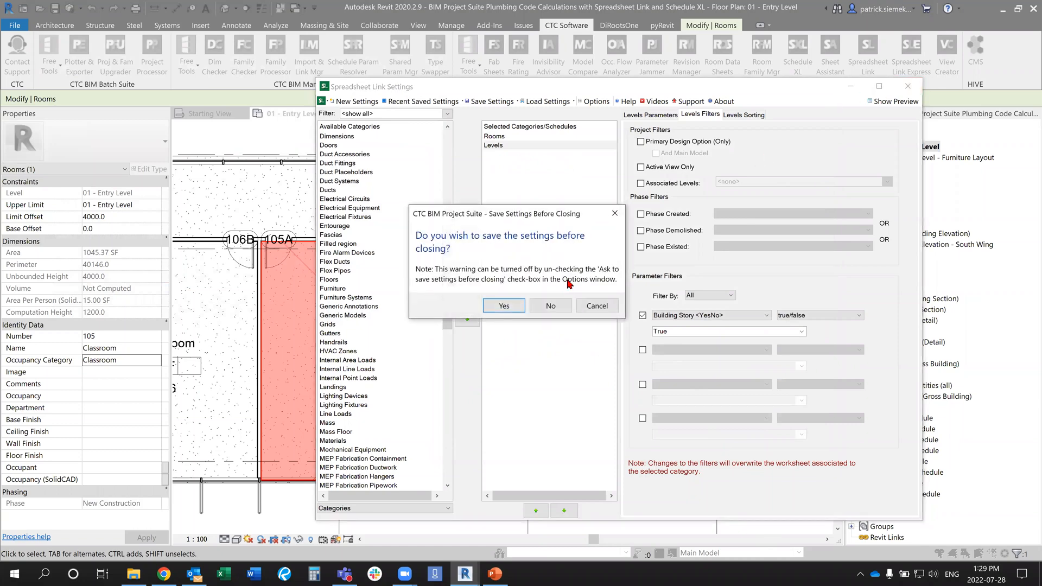
left_click(550, 305)
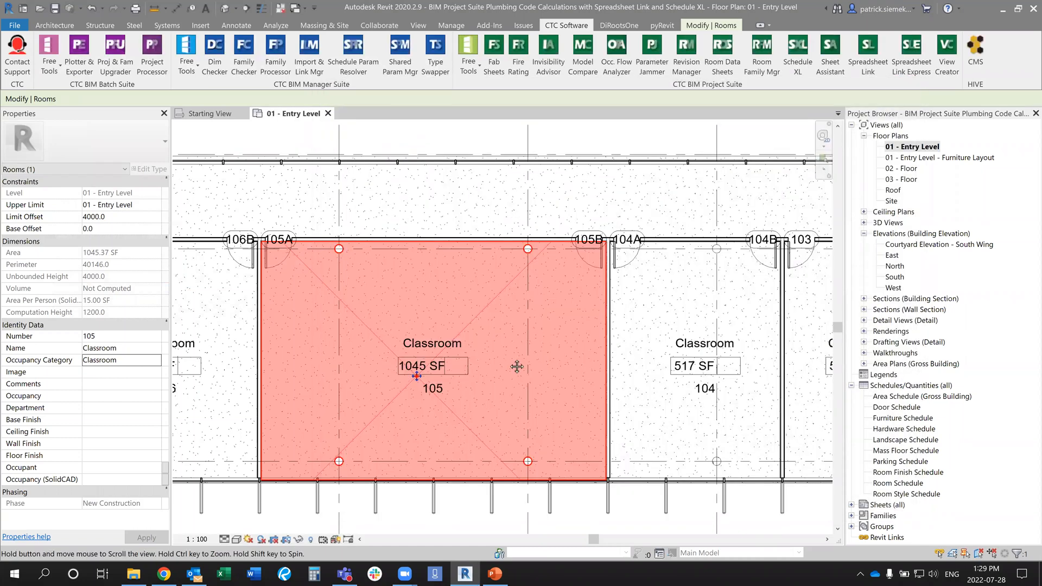
Examine the area and area-per-person properties of Classroom 105 on the Entry Level floor plan.
left_click(571, 333)
middle_click_drag(554, 356, 475, 350)
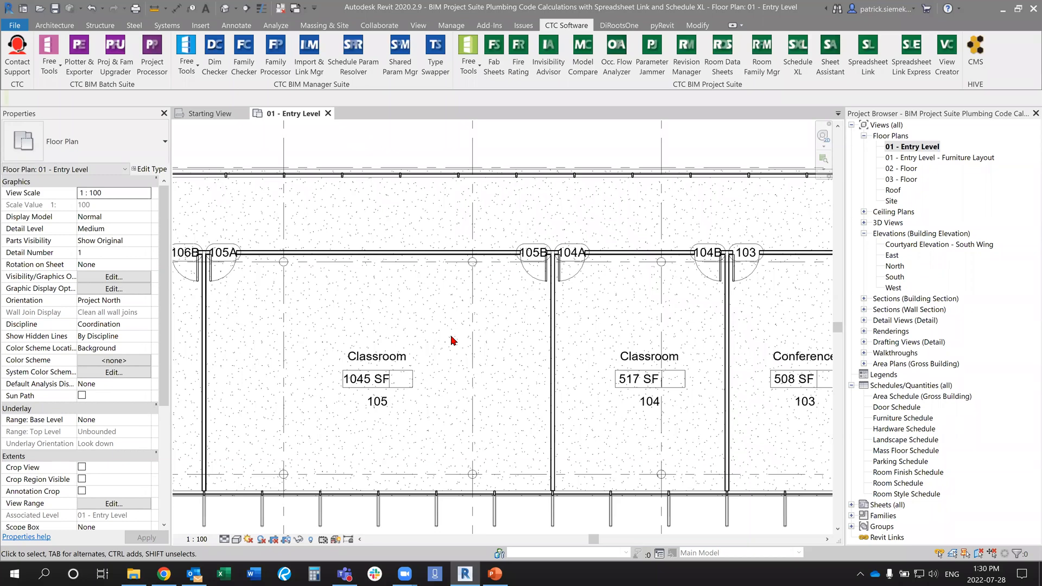
left_click(442, 314)
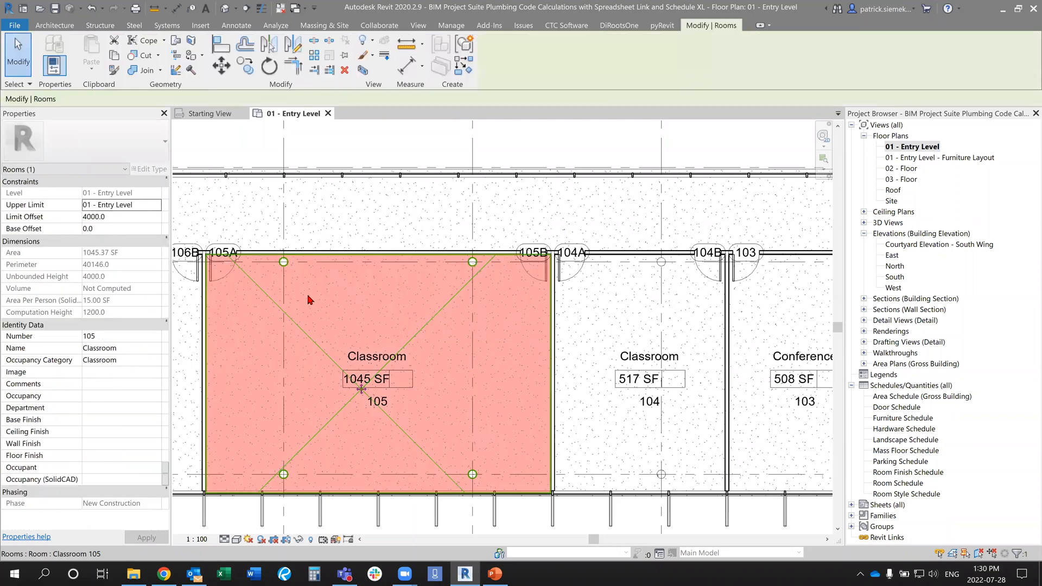
left_click(107, 255)
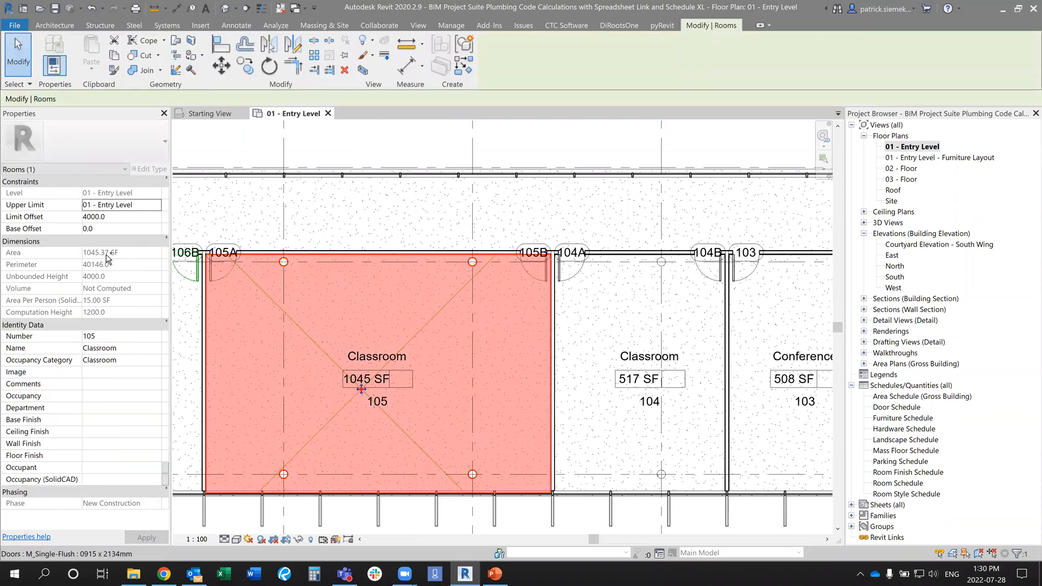
left_click(100, 300)
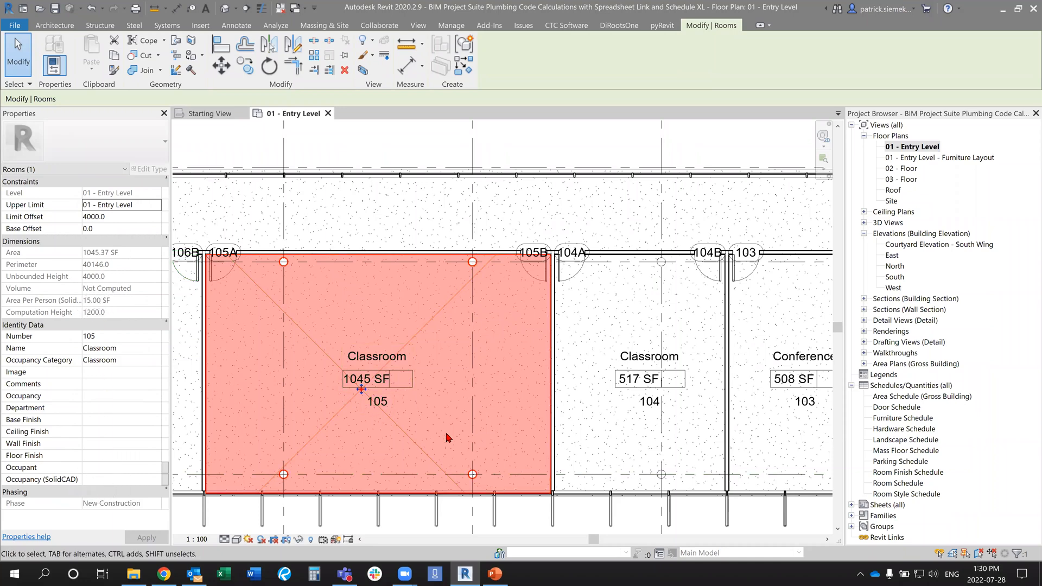
key("Escape")
scroll(443, 426, "down", 3)
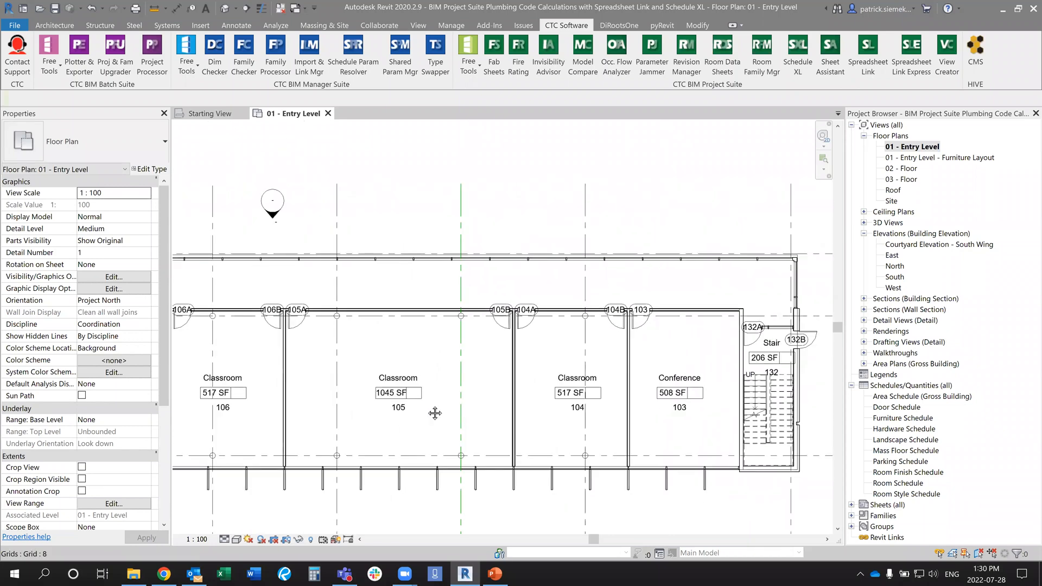
middle_click_drag(410, 406, 343, 381)
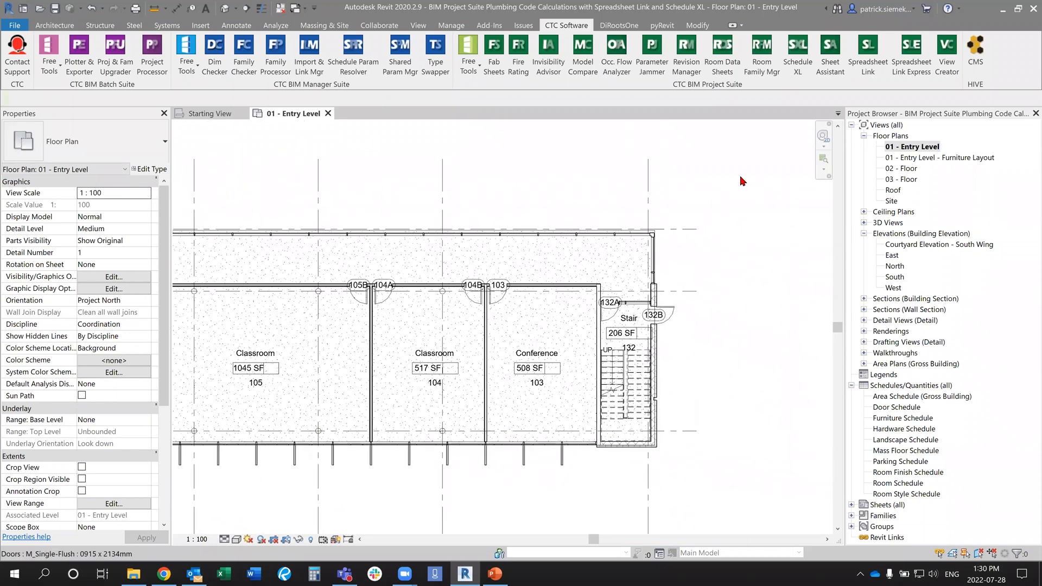
Reopen Spreadsheet Link and load Plumbing Code Fixture Counts.slsettings from the Desktop, overwriting the existing Rooms and Levels worksheets.
left_click(868, 57)
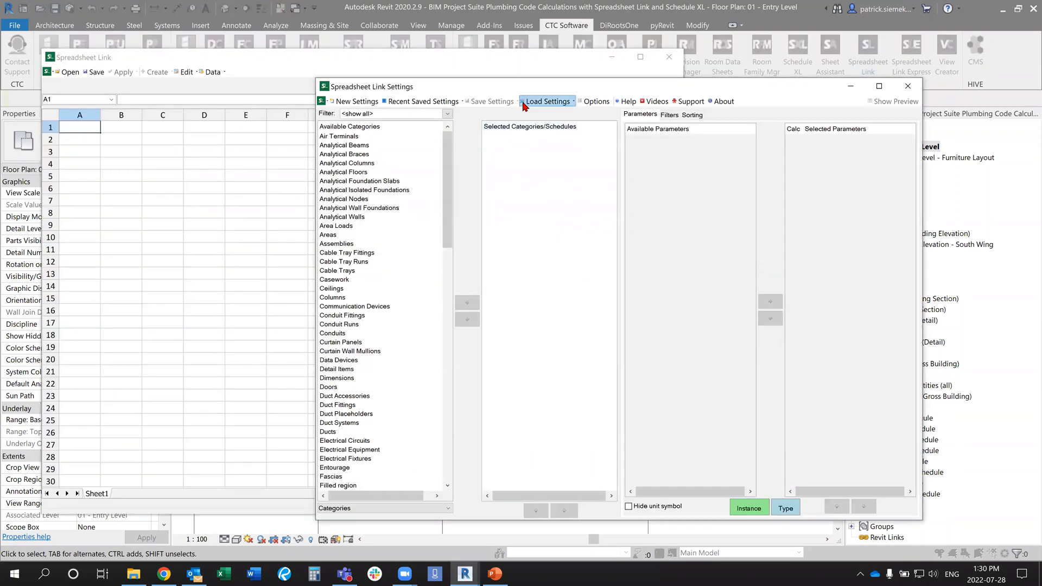
left_click(546, 101)
left_click(544, 116)
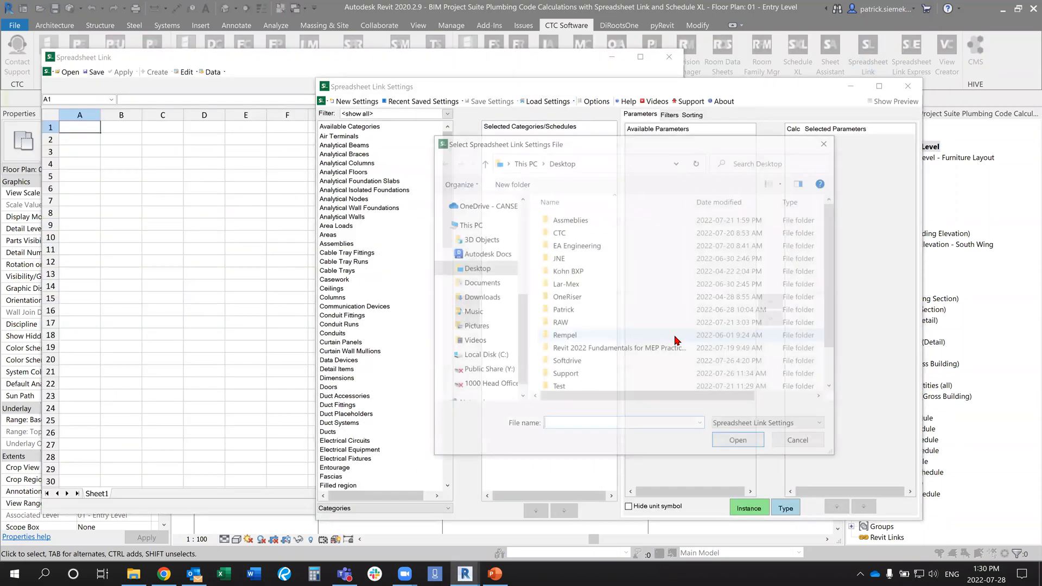
scroll(629, 375, "down", 1)
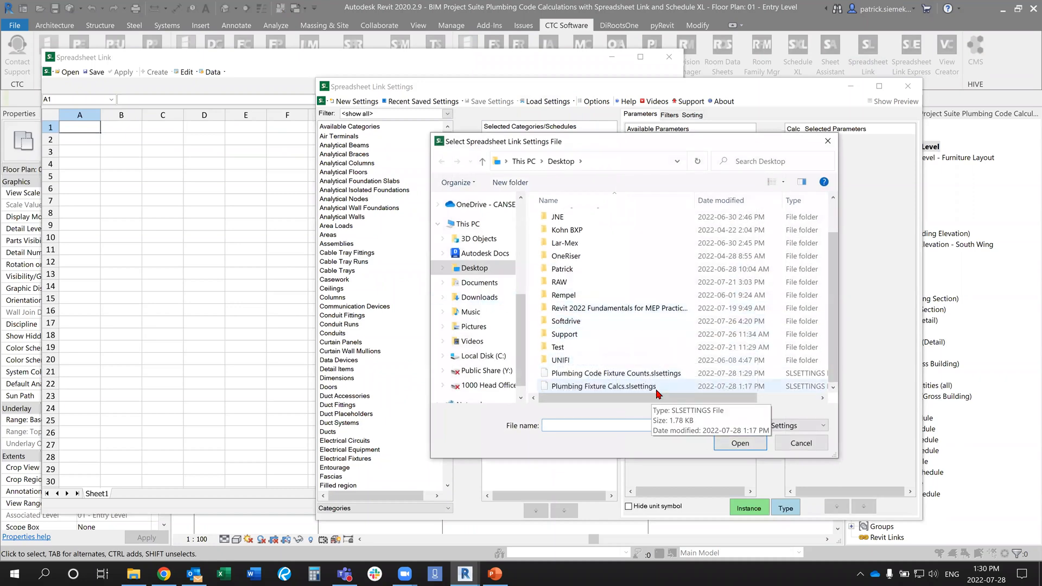
scroll(639, 310, "up", 1)
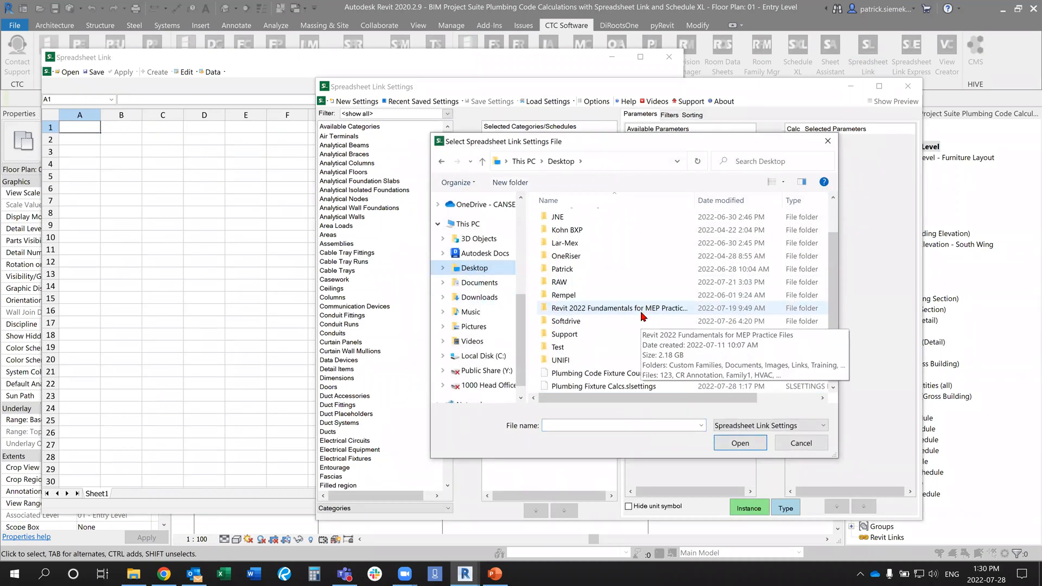
scroll(648, 326, "down", 1)
left_click(646, 373)
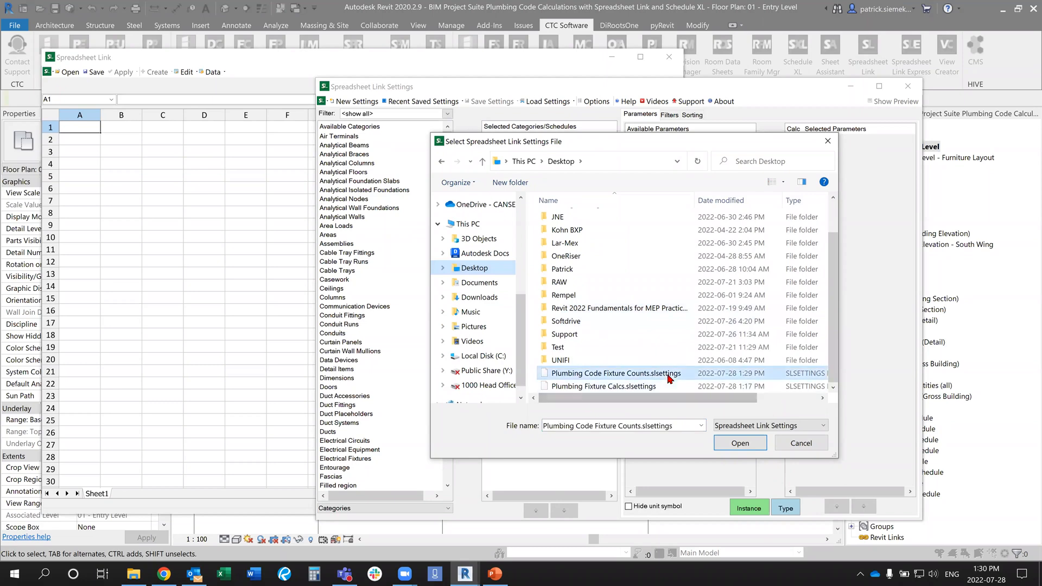
left_click(741, 444)
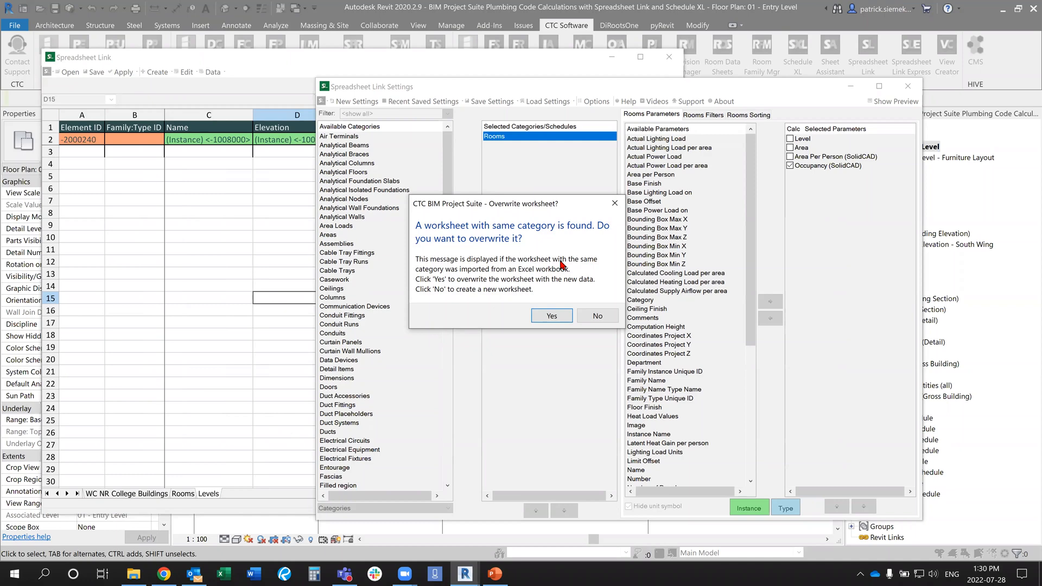
left_click(552, 316)
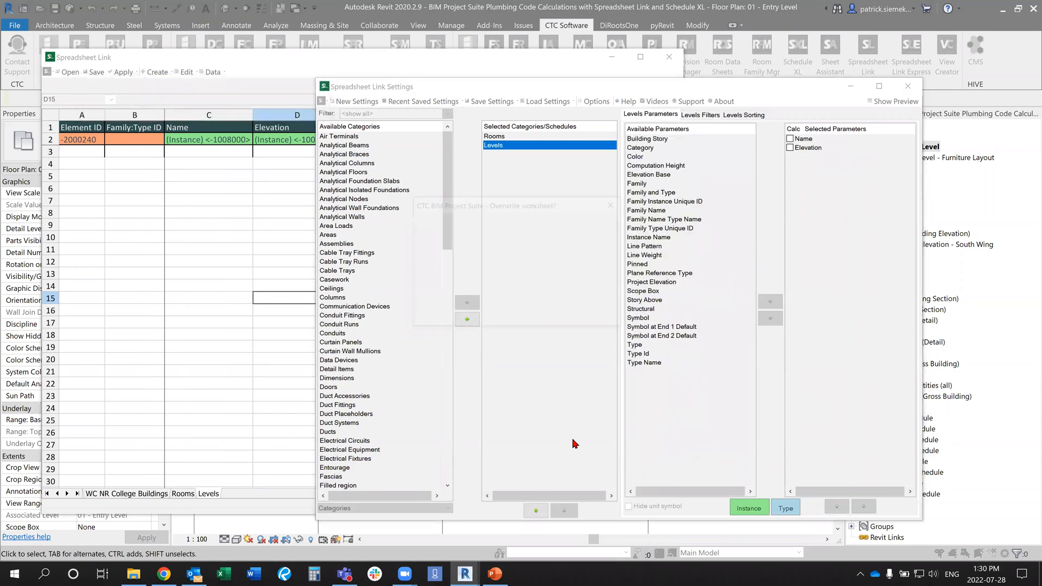
left_click(549, 319)
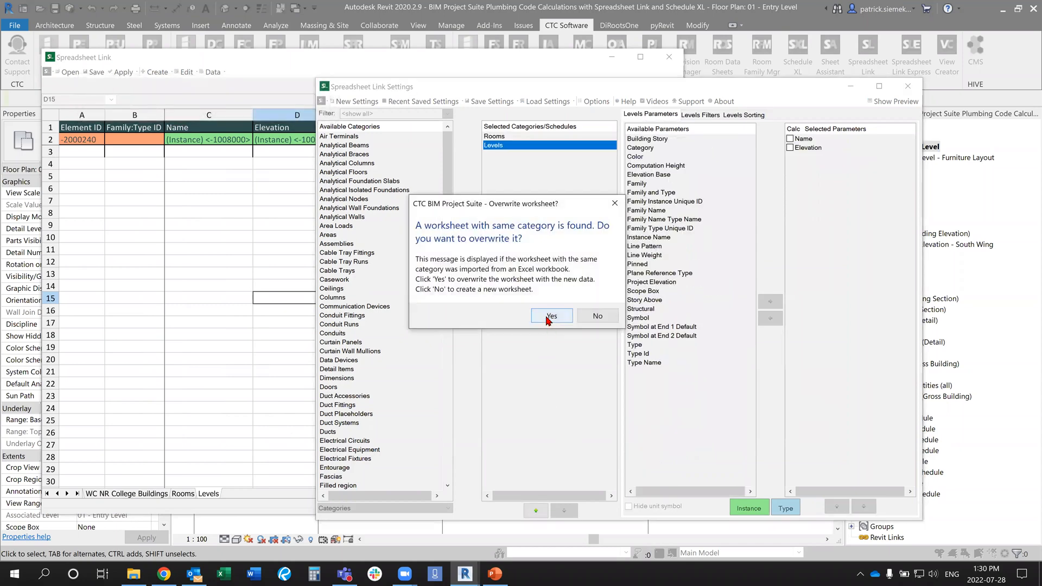
Review the Levels, Rooms and WC NR College Buildings worksheets, and move the worksheet window clear of the Classroom 105 tag.
left_click(274, 346)
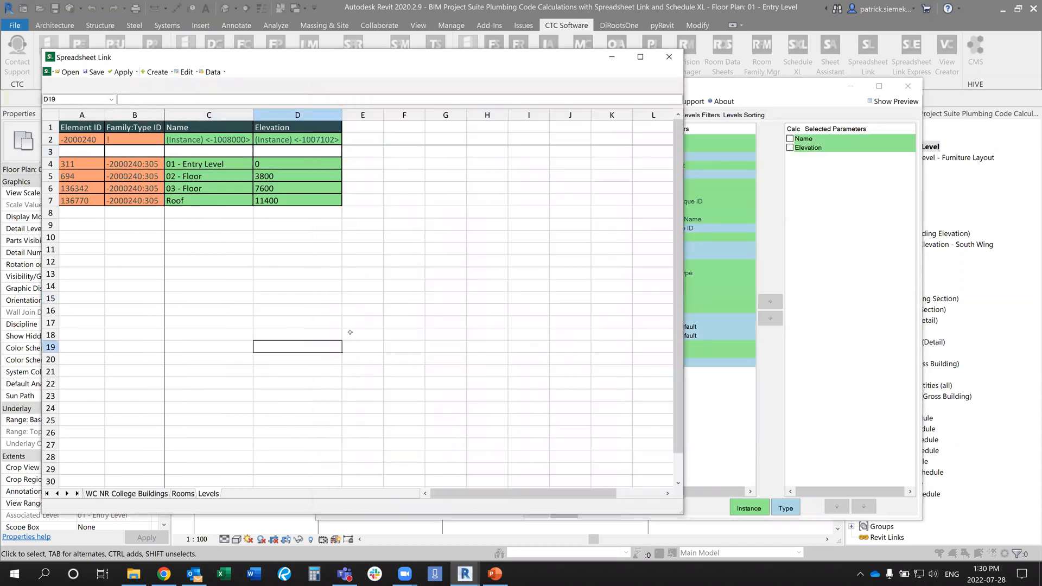
left_click(183, 494)
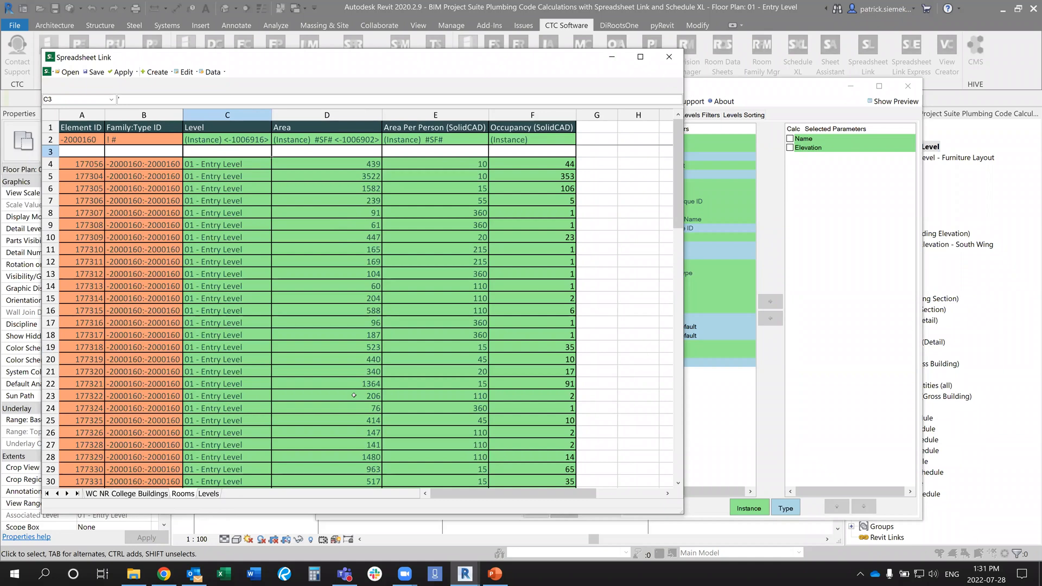
left_click(125, 494)
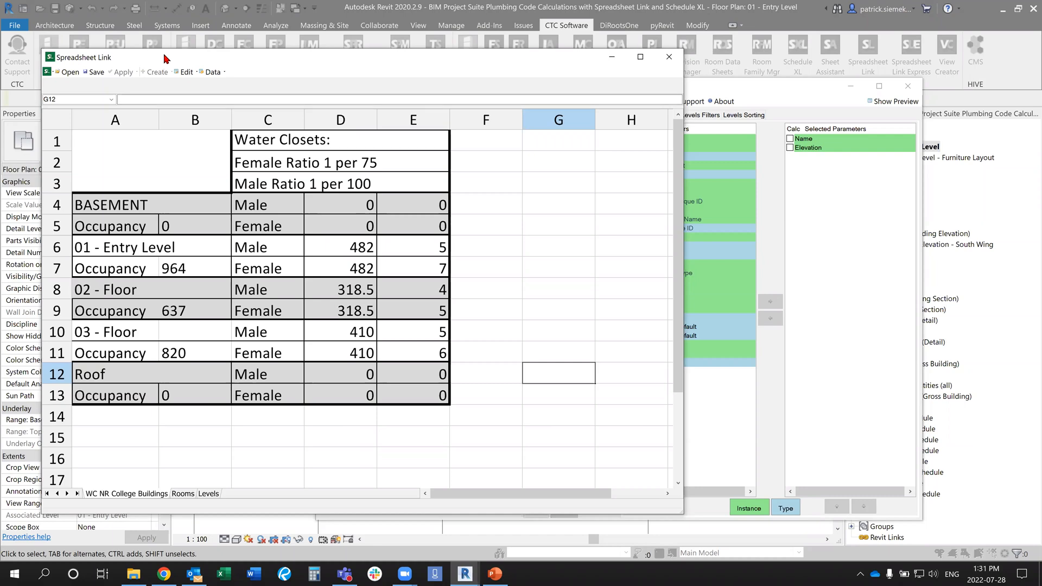
left_click_drag(164, 59, 160, 56)
Apply the values of the Rooms worksheet alone to the Revit project.
left_click(179, 492)
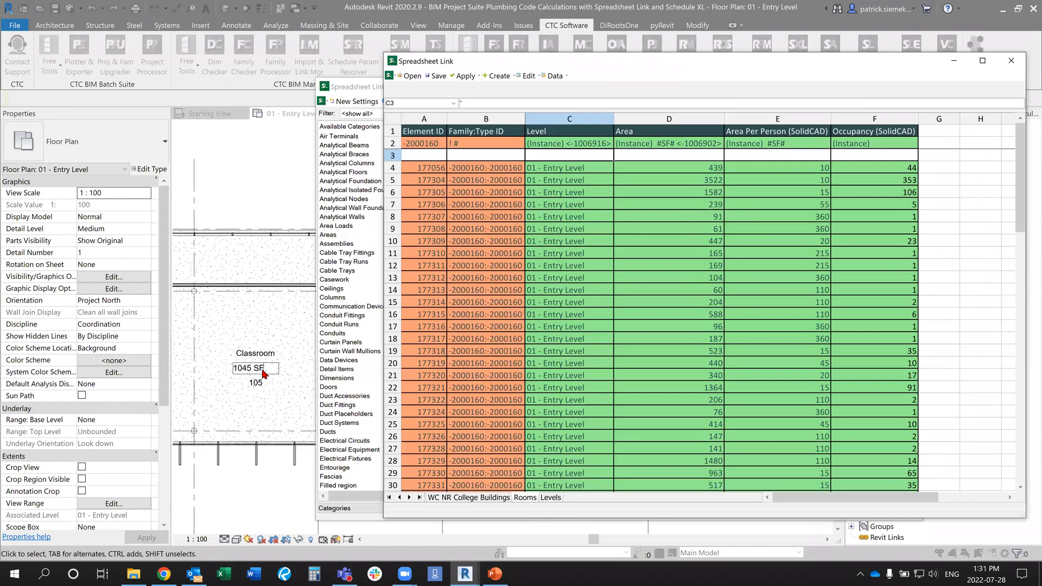
left_click(465, 75)
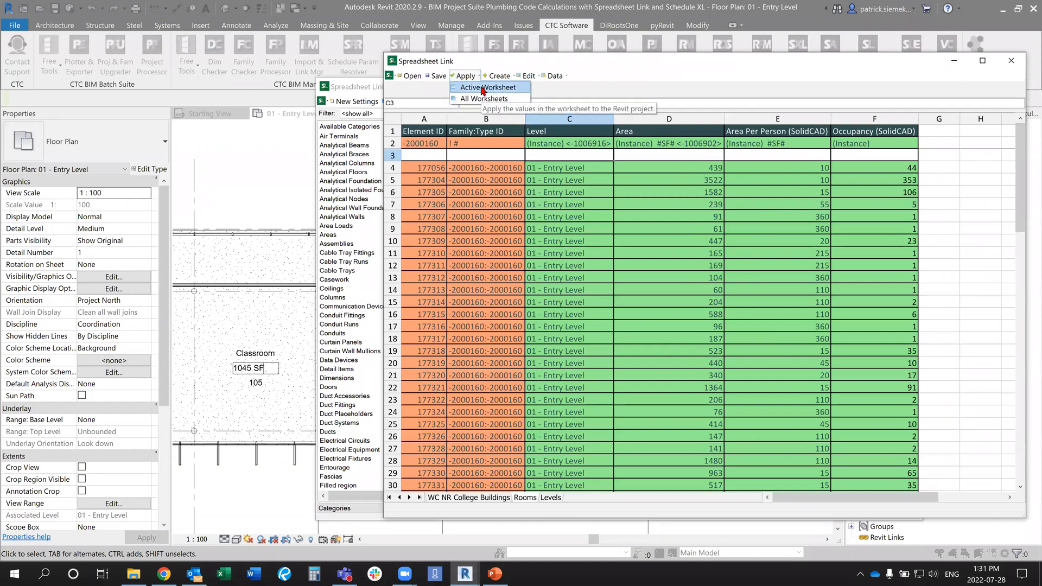
left_click(482, 87)
left_click(500, 295)
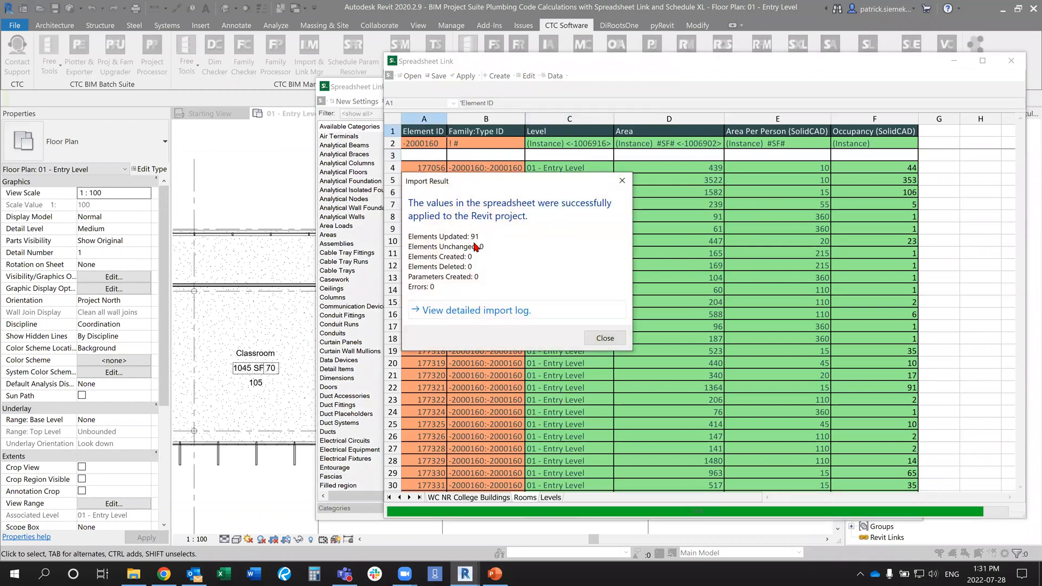
Save the spreadsheet with the WC NR College Buildings worksheet to the Desktop as Demo Webinar Excel, without opening it externally.
left_click(605, 338)
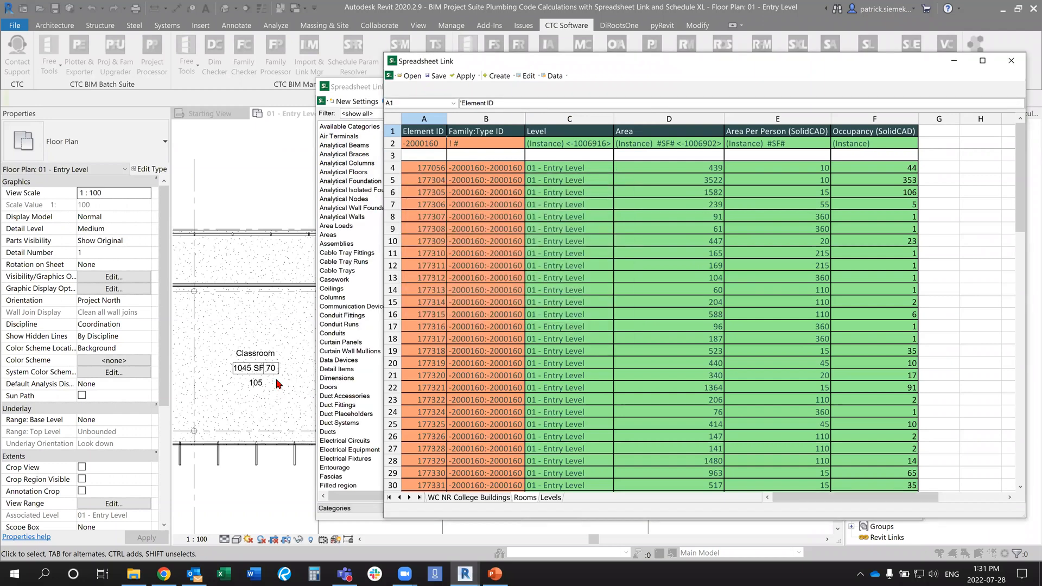
left_click(470, 498)
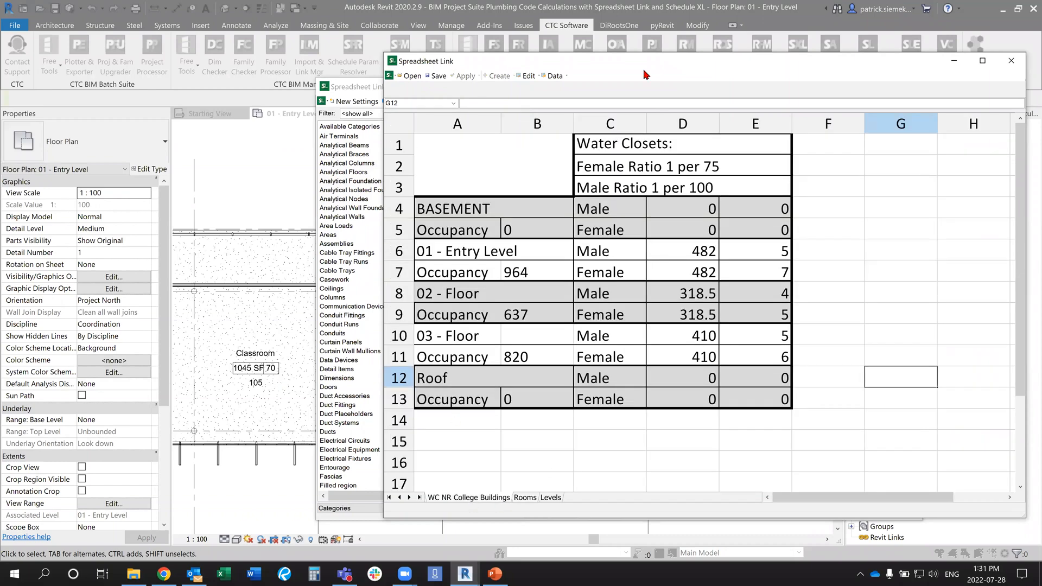
left_click_drag(536, 64, 413, 55)
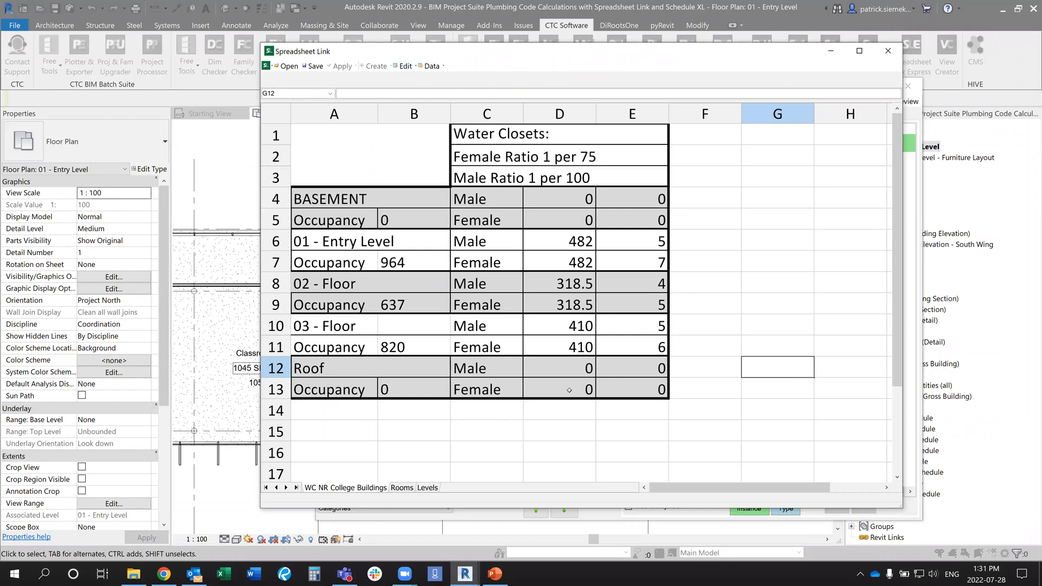
left_click(314, 66)
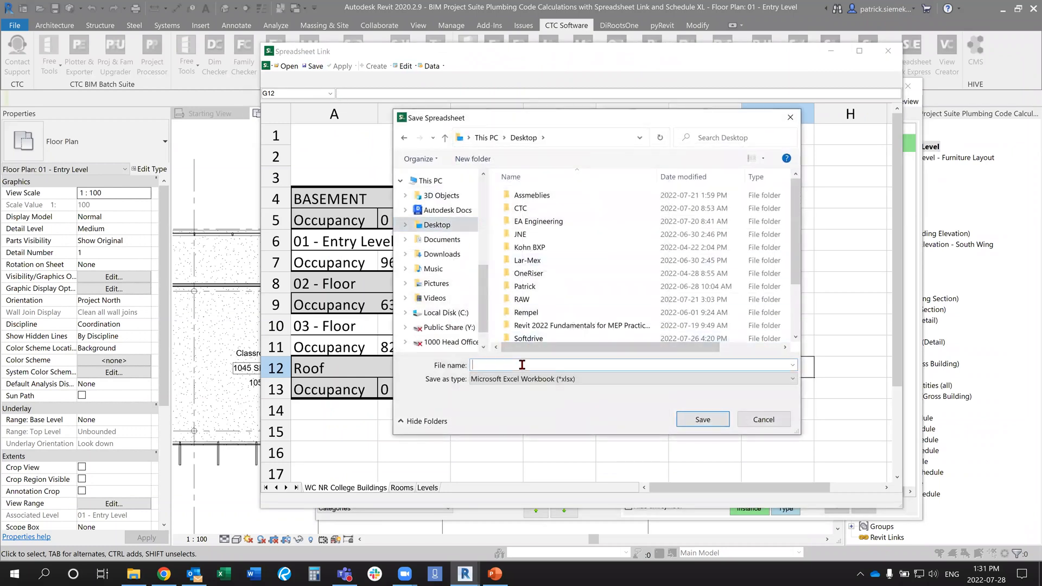
type("Demo Webinar Excel")
left_click(702, 419)
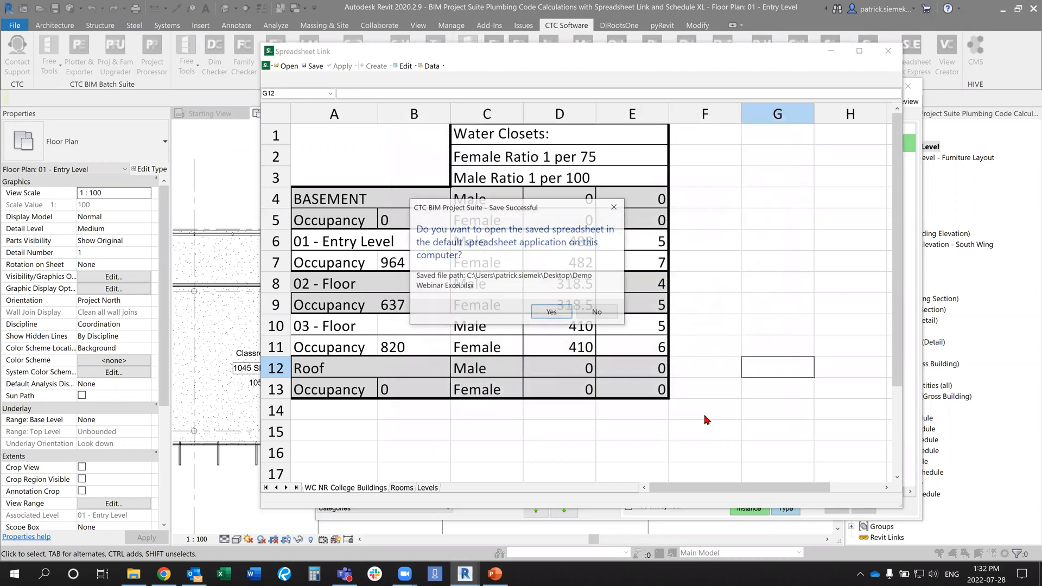
left_click(599, 315)
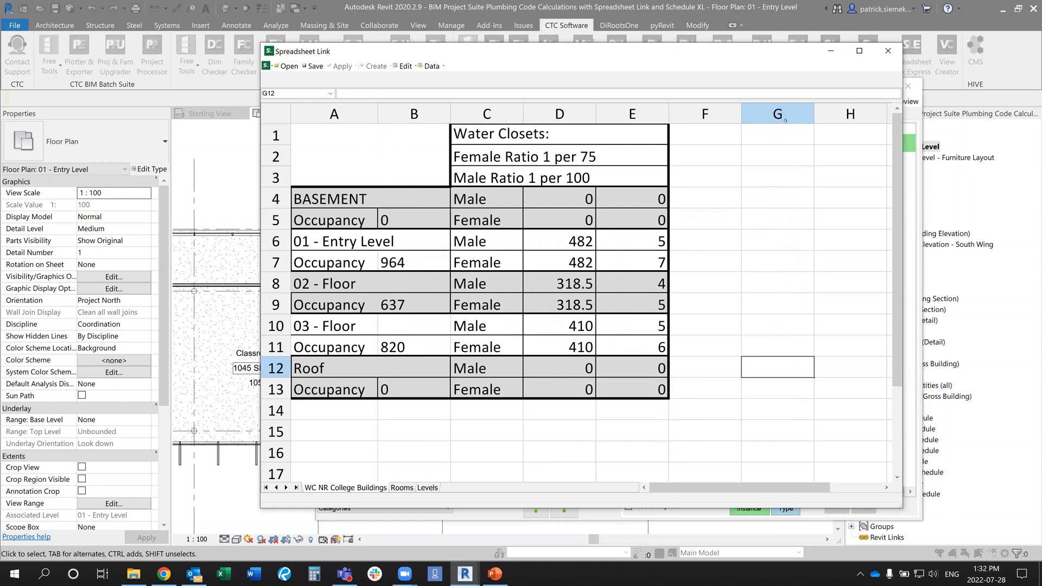
Close the spreadsheet and the Spreadsheet Link settings without saving the settings.
left_click(888, 50)
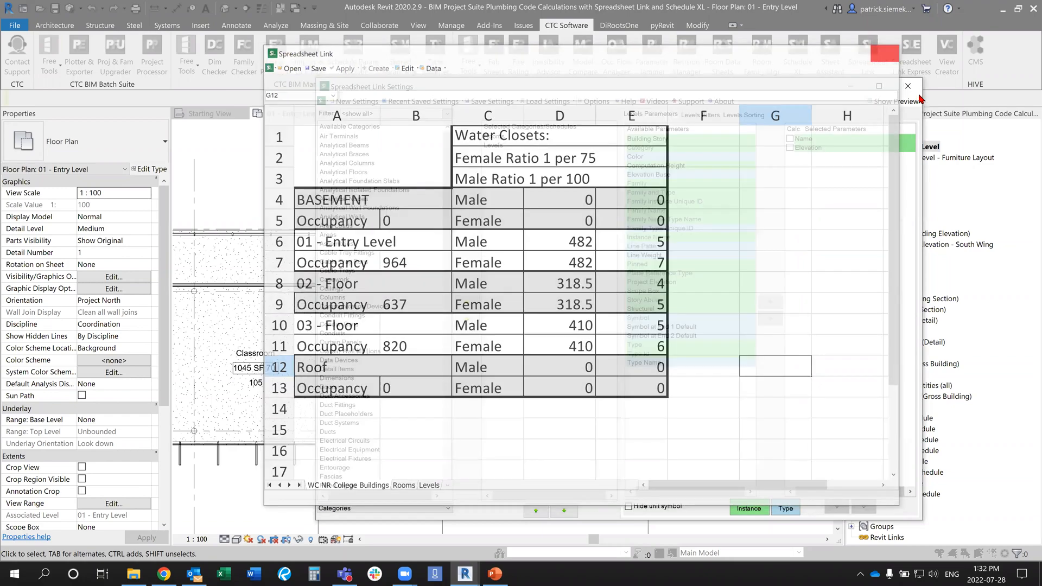
left_click(908, 86)
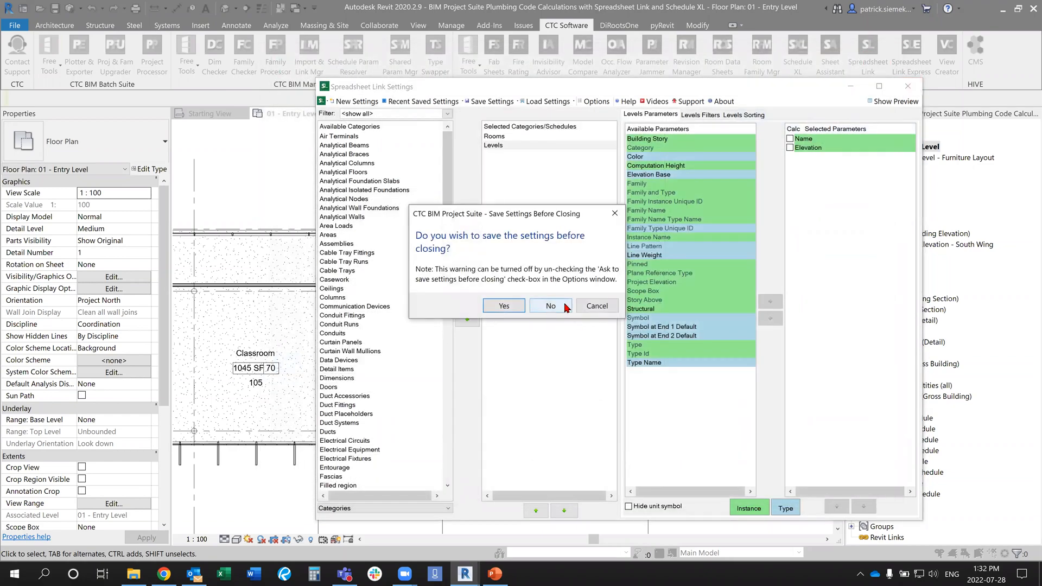
left_click(550, 306)
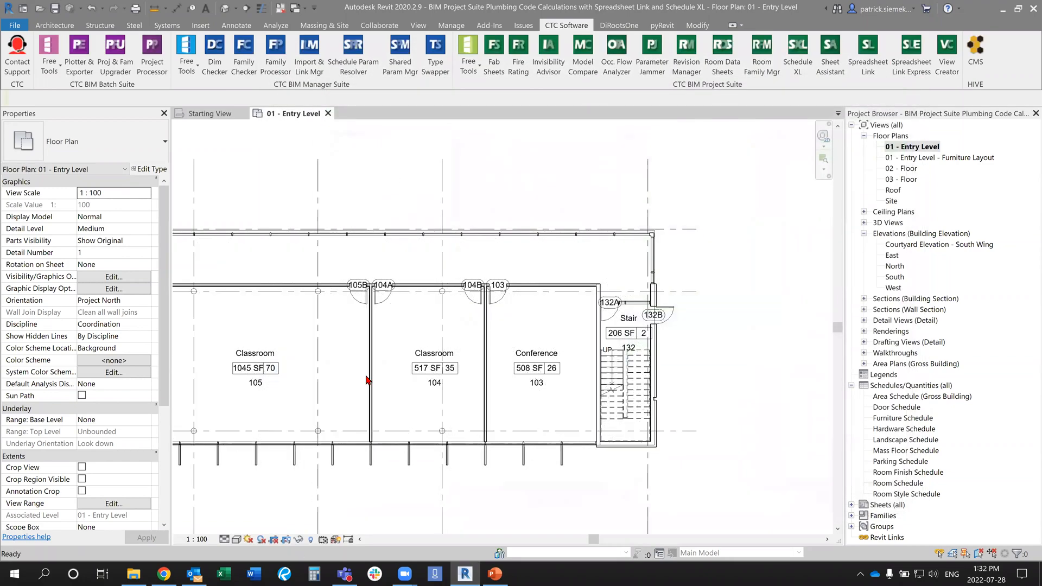
Examine the occupancy values in the Entry Level room tags and the Occupancy (SolidCAD) property of Classroom 117.
middle_click_drag(333, 407, 439, 401)
middle_click_drag(296, 400, 496, 398)
middle_click_drag(422, 396, 573, 395)
scroll(298, 376, "up", 2)
mouse_move(284, 392)
middle_mouse_down()
mouse_move(521, 395)
mouse_move(446, 421)
mouse_move(530, 452)
middle_mouse_up()
middle_click_drag(349, 213, 568, 455)
middle_click_drag(400, 218, 440, 481)
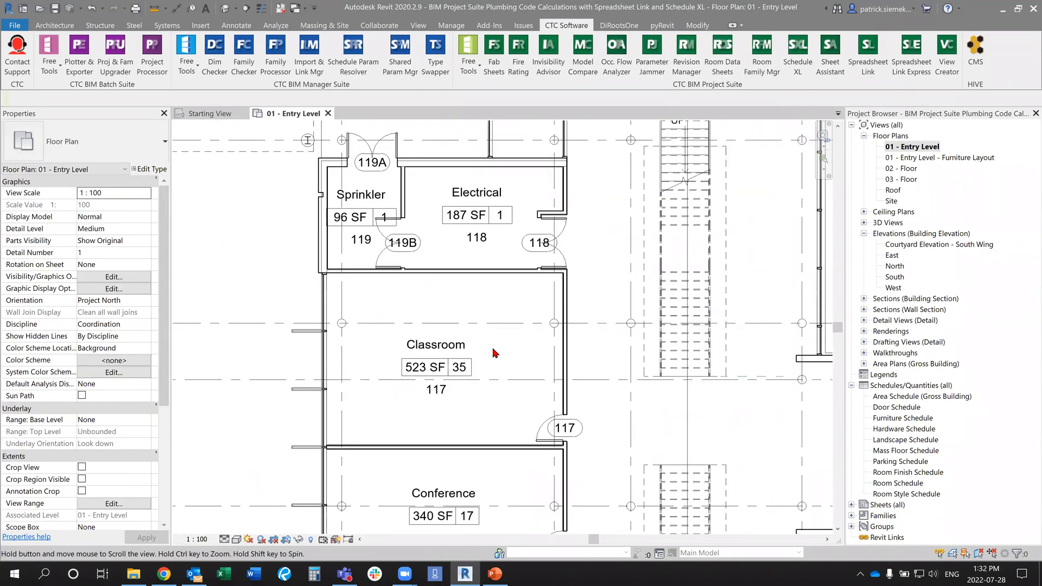
scroll(496, 342, "down", 1)
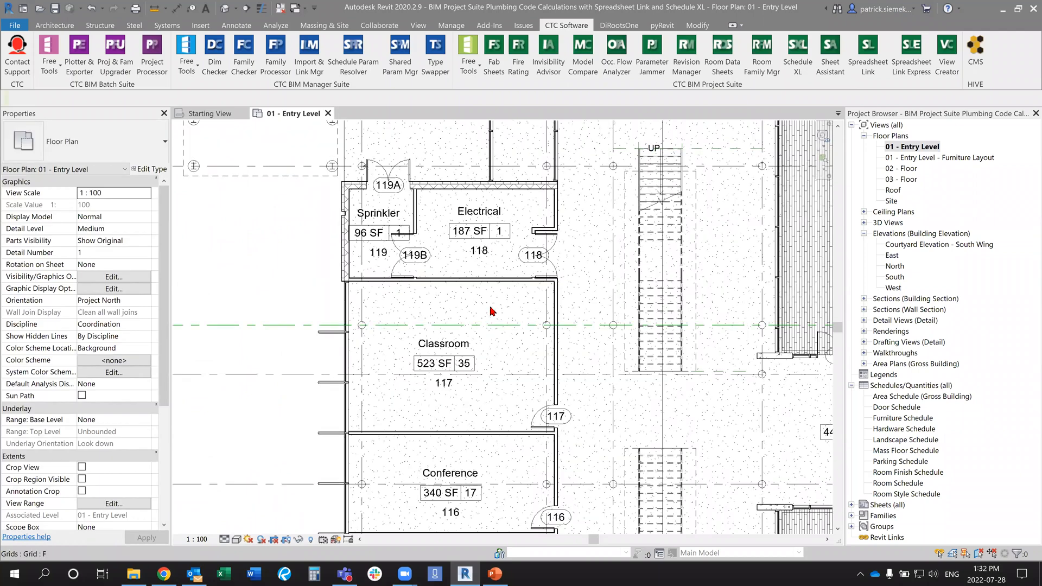
left_click(494, 312)
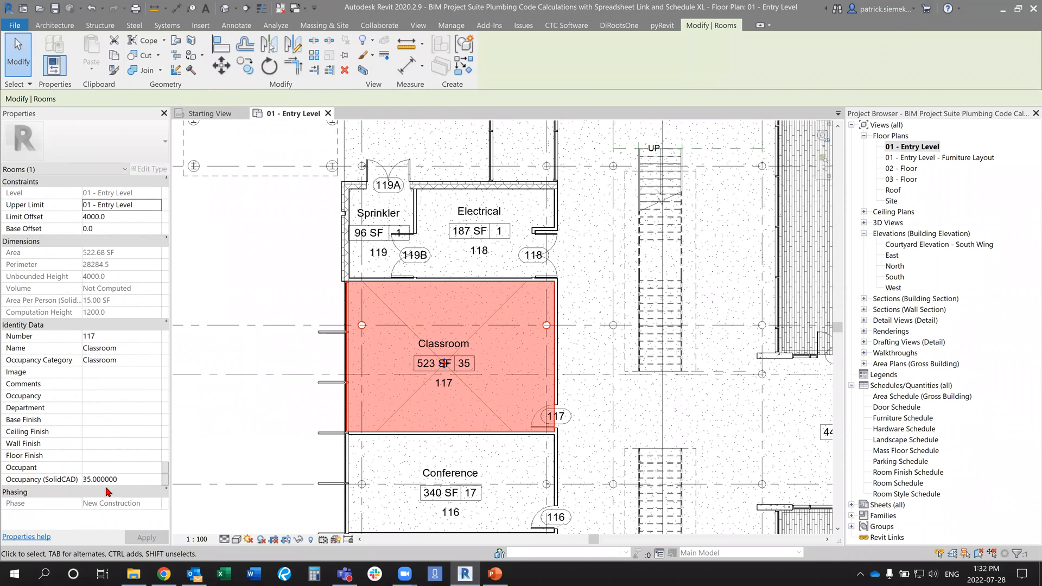
left_click(218, 420)
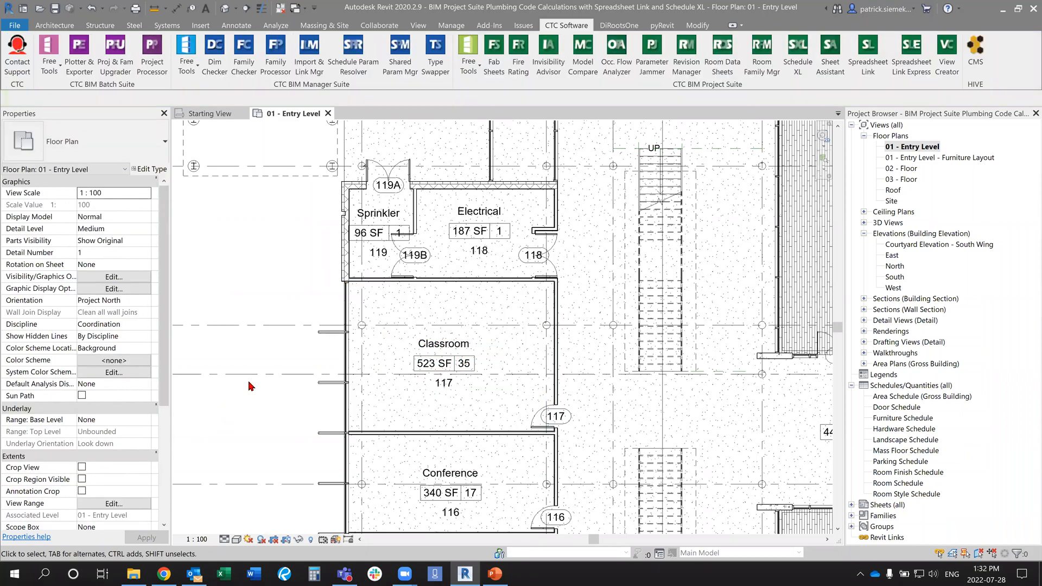
Open sheet A1 - Floor Plan and load Demo Webinar Excel from the Desktop as a new Schedule XL spreadsheet.
left_click(852, 505)
double_click(906, 494)
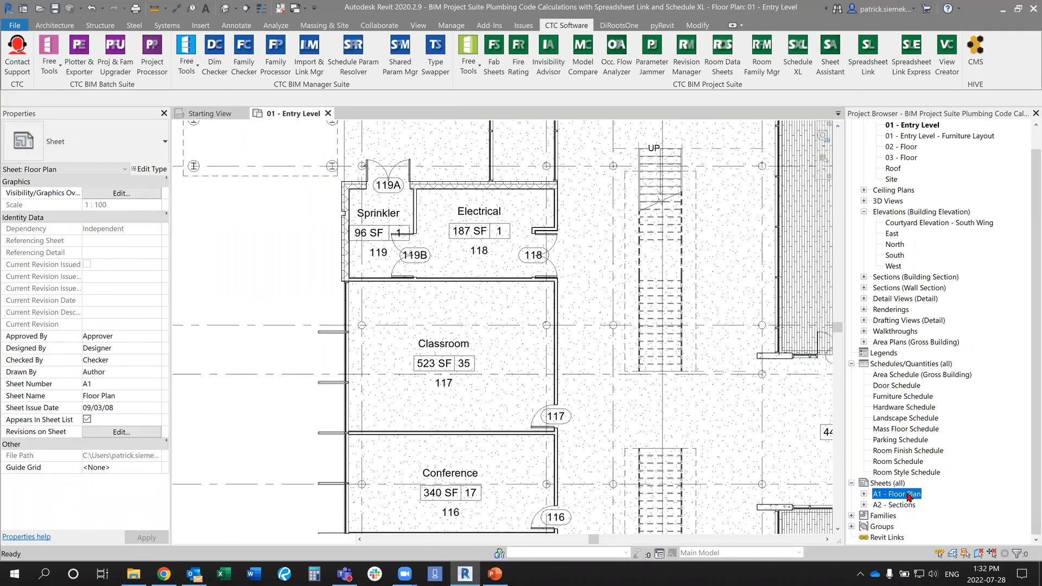
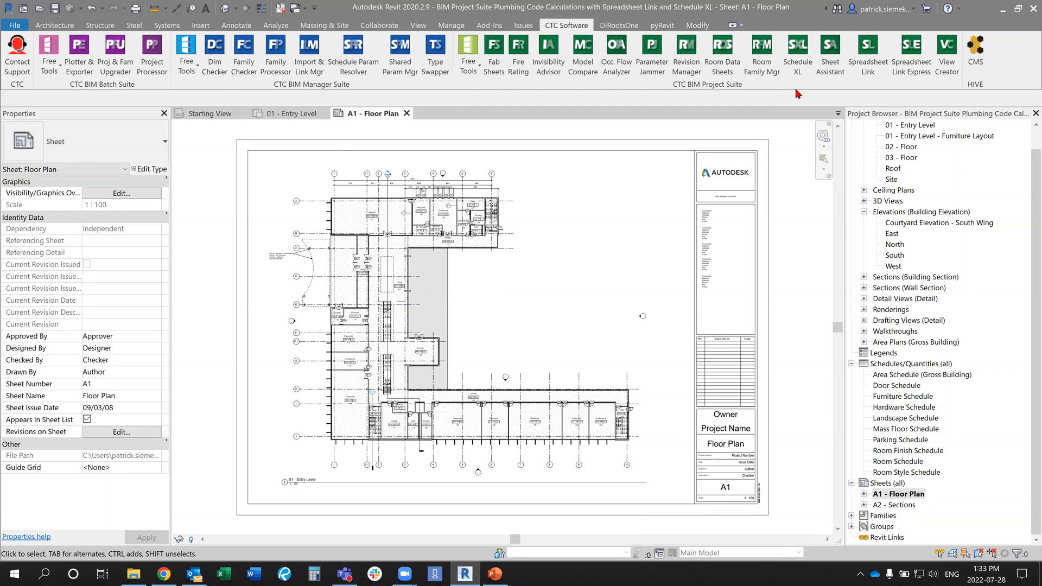
left_click(798, 52)
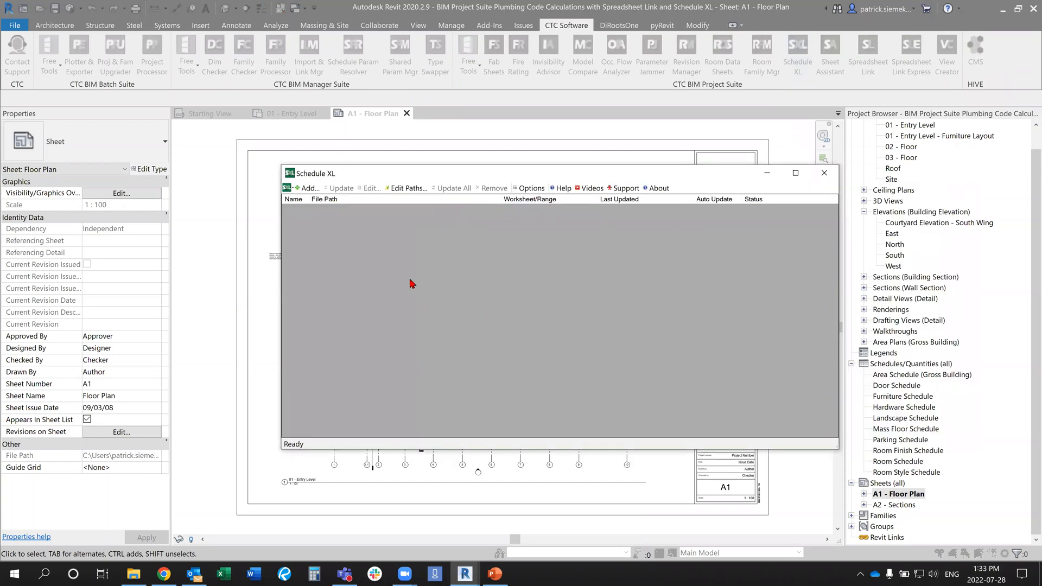
left_click(307, 188)
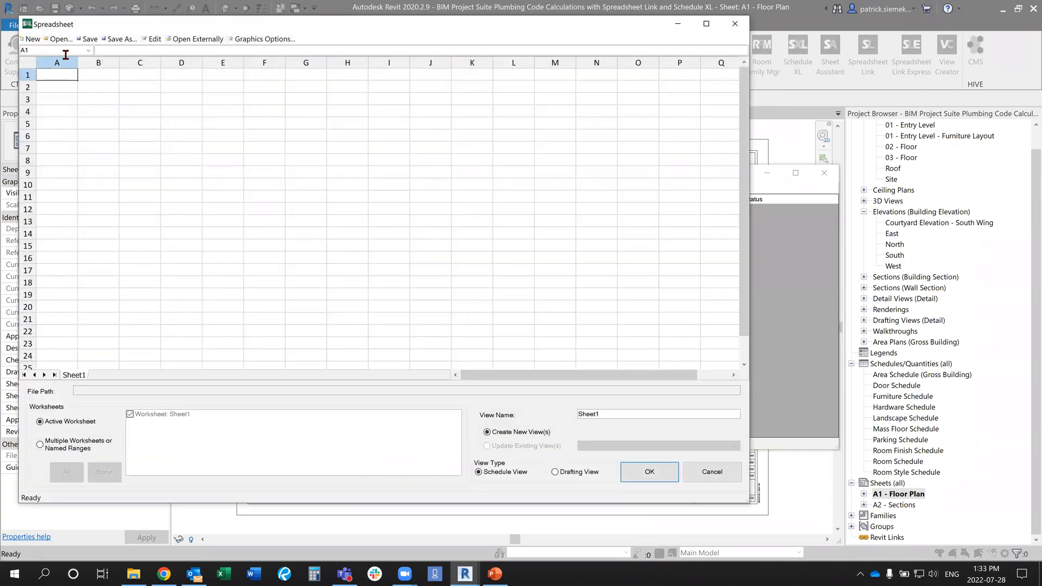
left_click(59, 39)
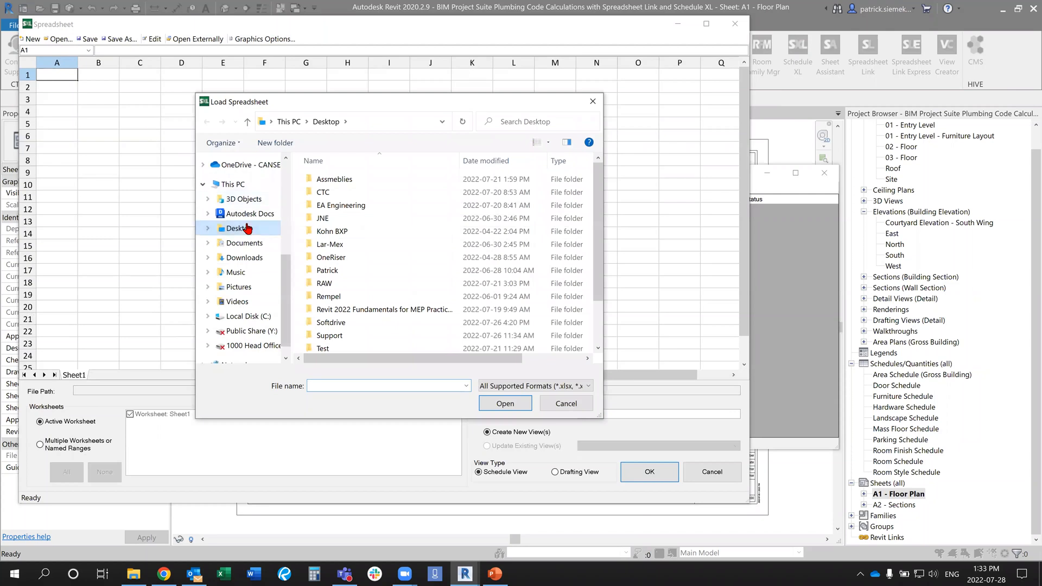
left_click(247, 228)
scroll(382, 304, "down", 2)
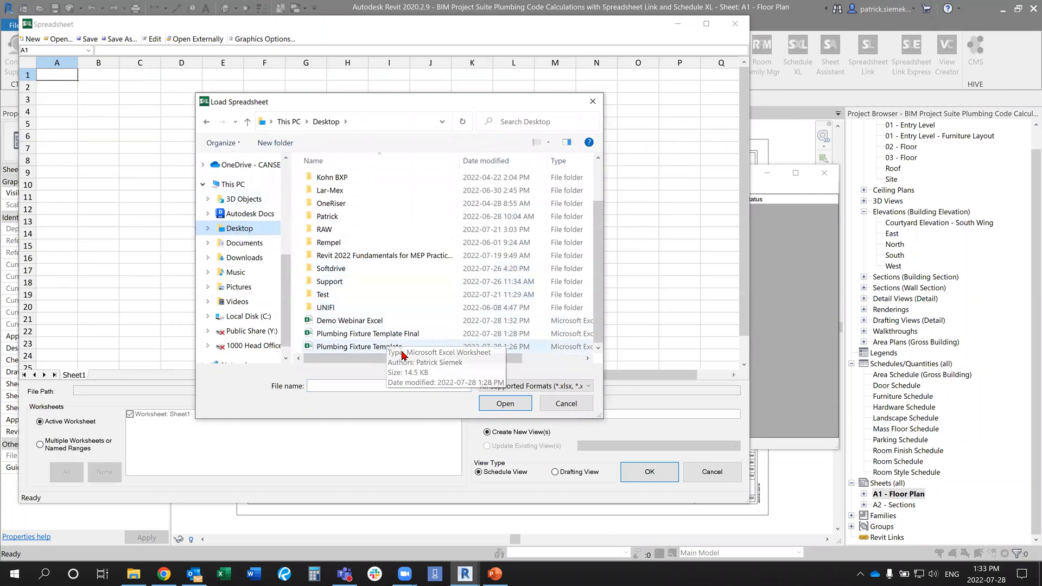
left_click(403, 321)
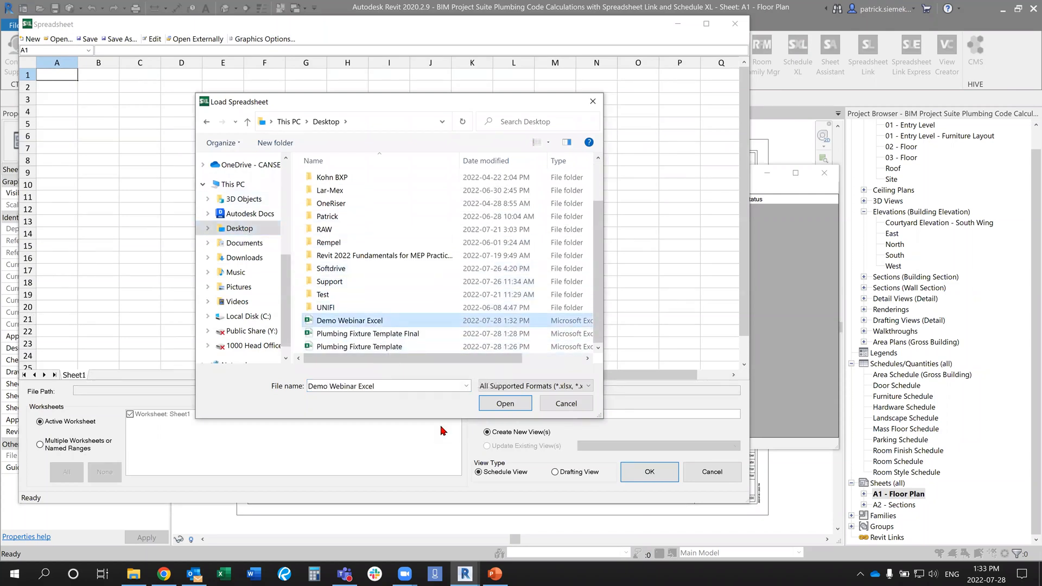
left_click(498, 406)
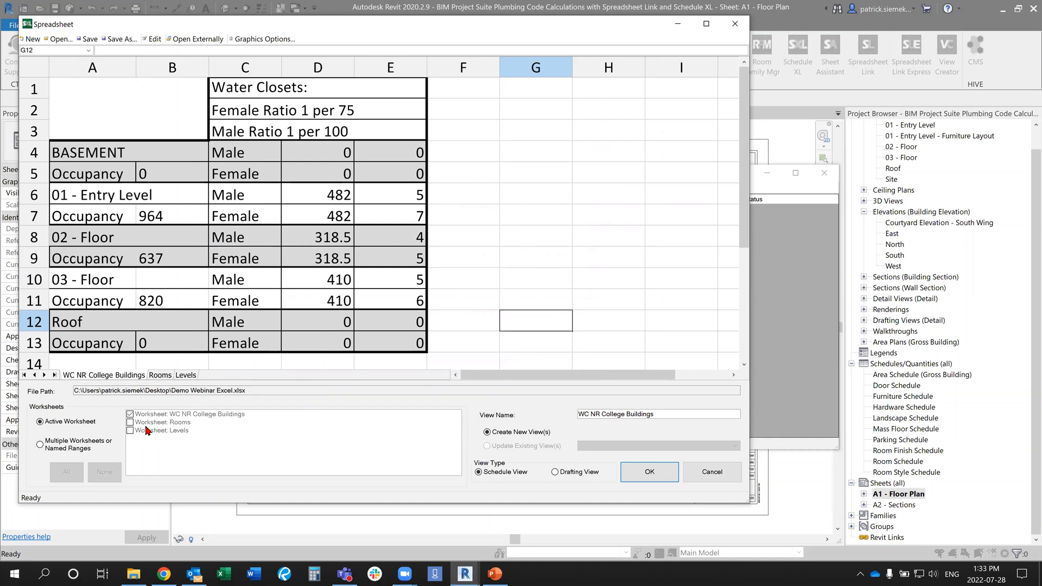
key("ctrl")
key("ctrl")
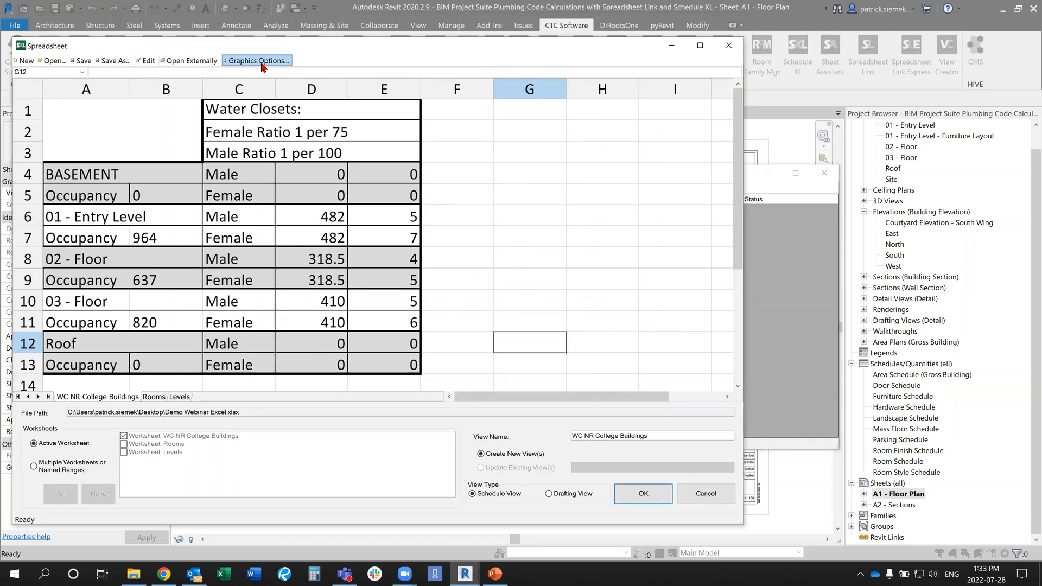
Set the cell width to Auto Fit with the 1.2 multiplier in the spreadsheet's graphics options.
left_click(256, 61)
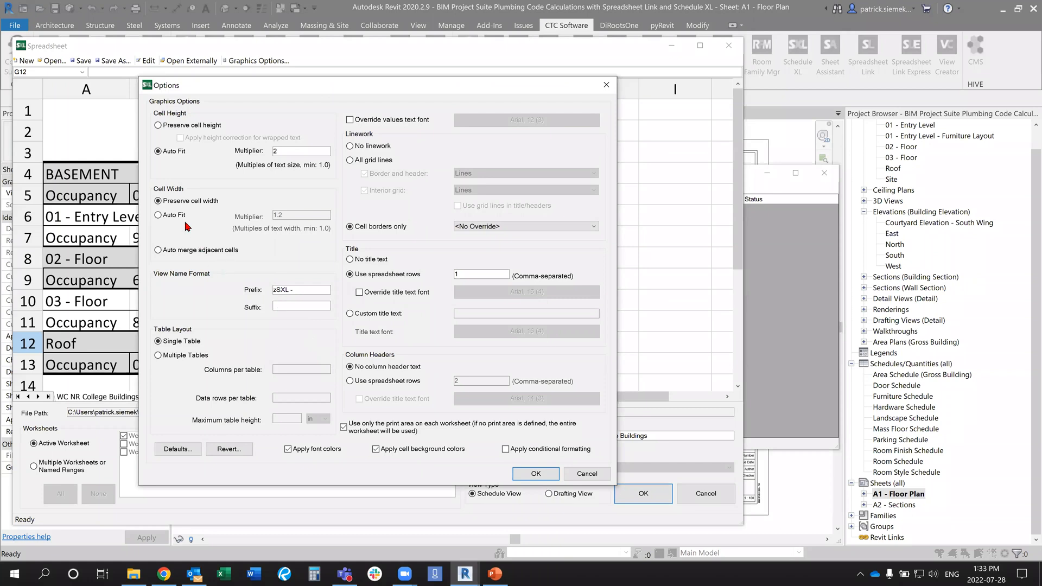
left_click(158, 215)
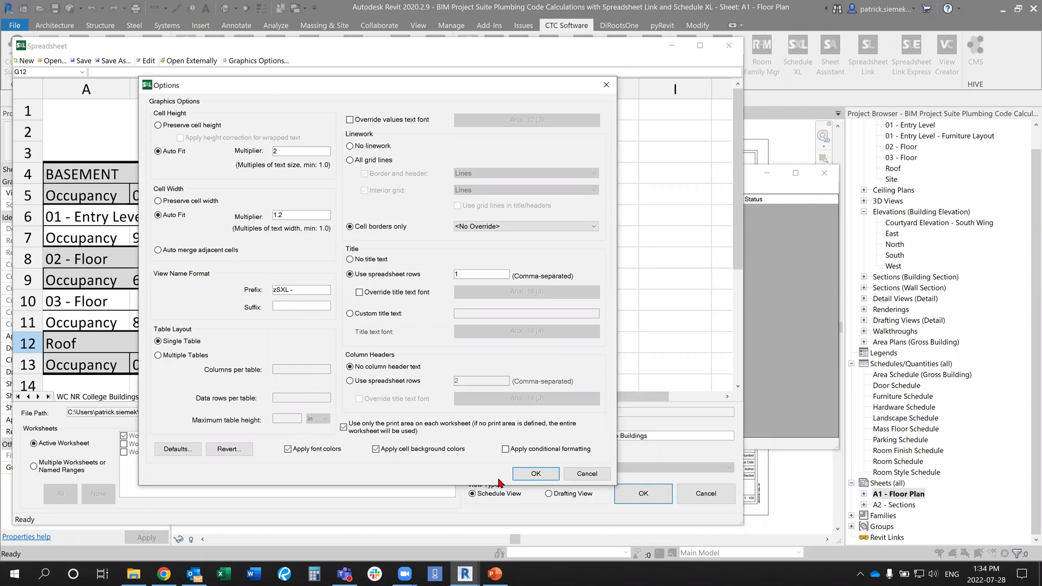
left_click(532, 474)
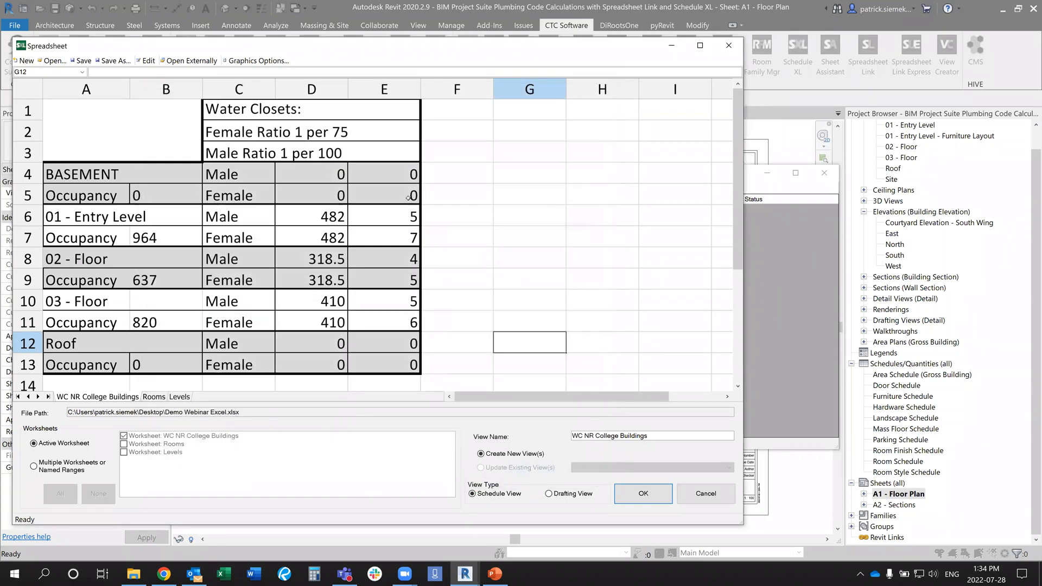
left_click(258, 61)
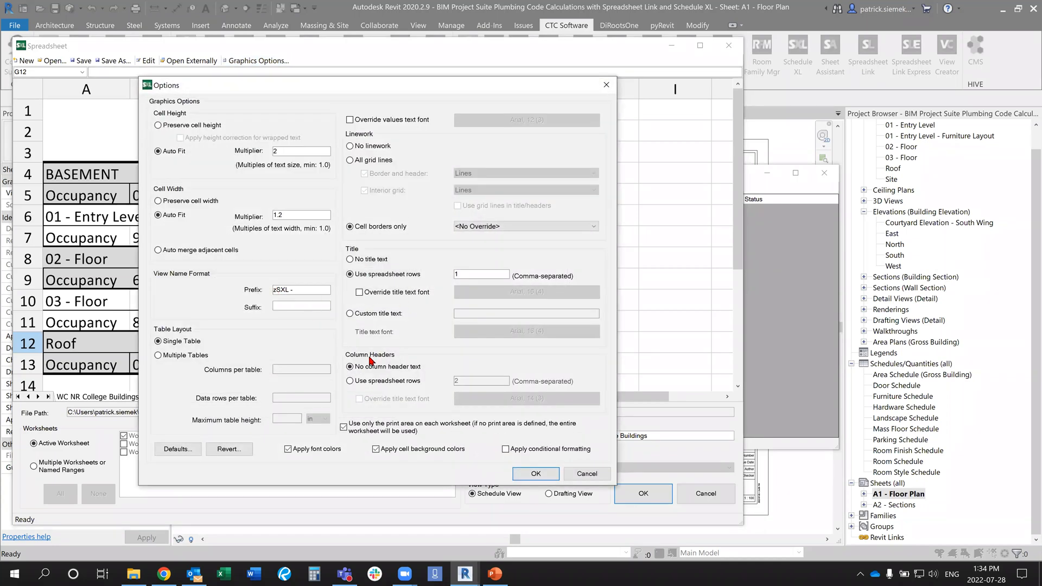
left_click(530, 473)
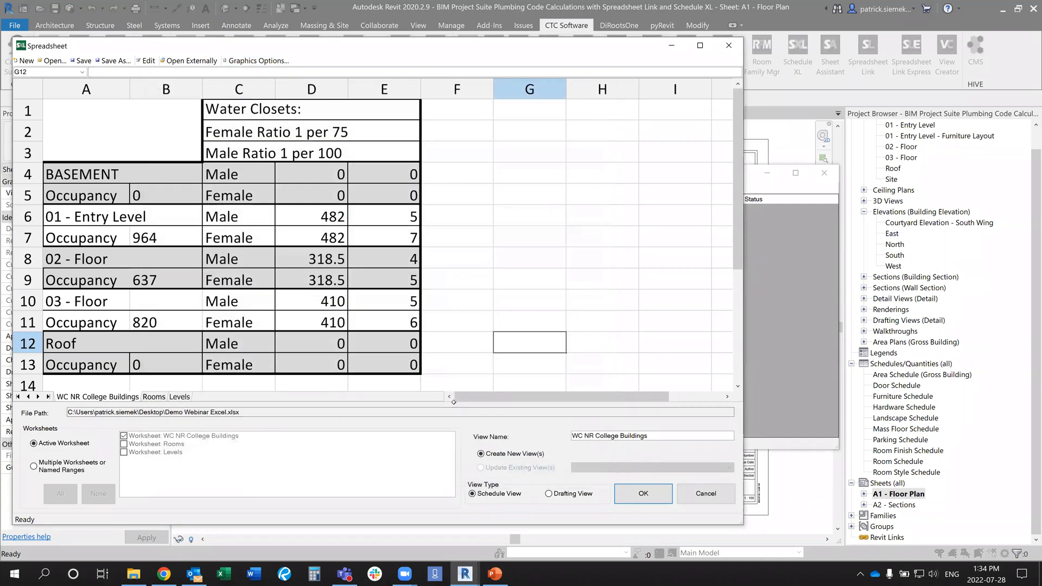
Create a new schedule view from the WC NR College Buildings worksheet and close Schedule XL.
key("ctrl")
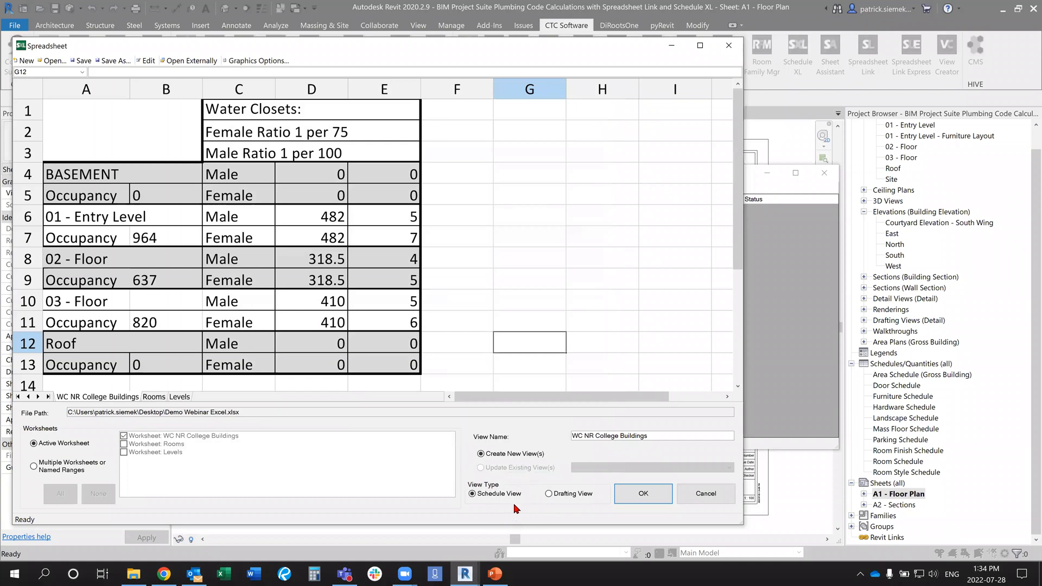
left_click(642, 497)
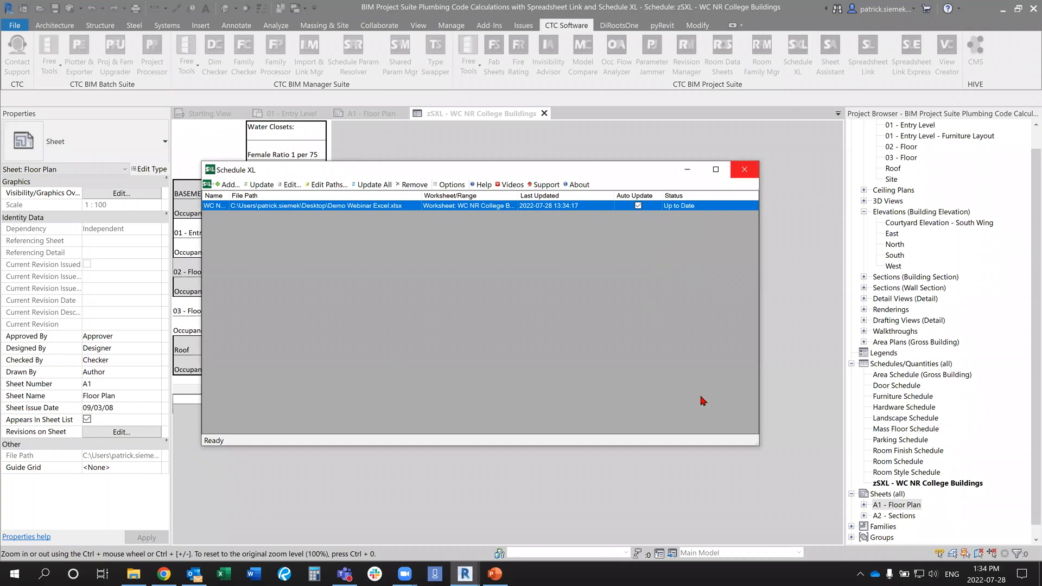
left_click(744, 169)
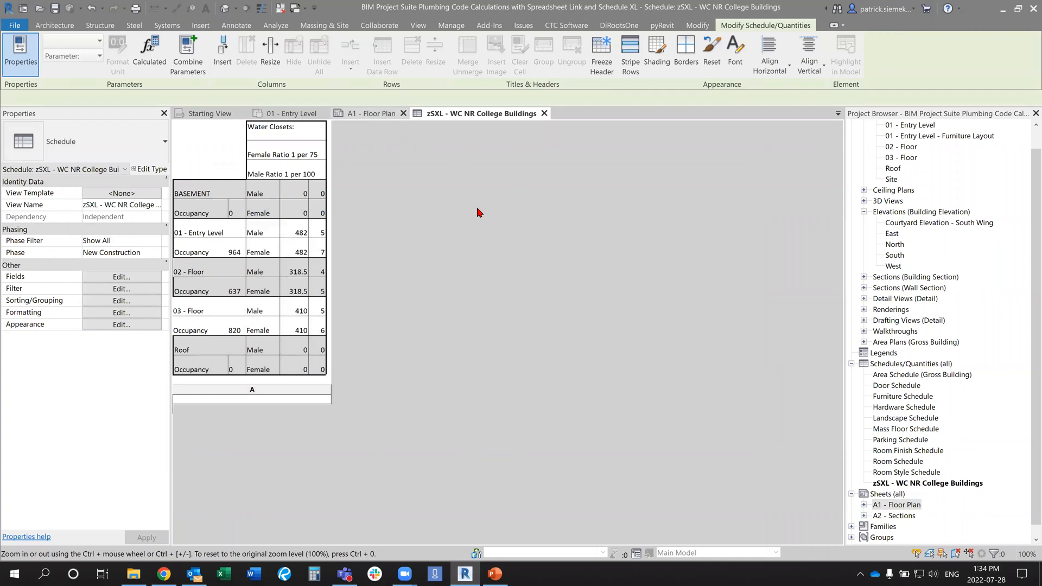
Place the zSXL - WC NR College Buildings schedule on sheet A1 - Floor Plan, in the upper corner beside the title block.
left_click(379, 114)
left_click_drag(923, 483, 635, 251)
left_click(655, 200)
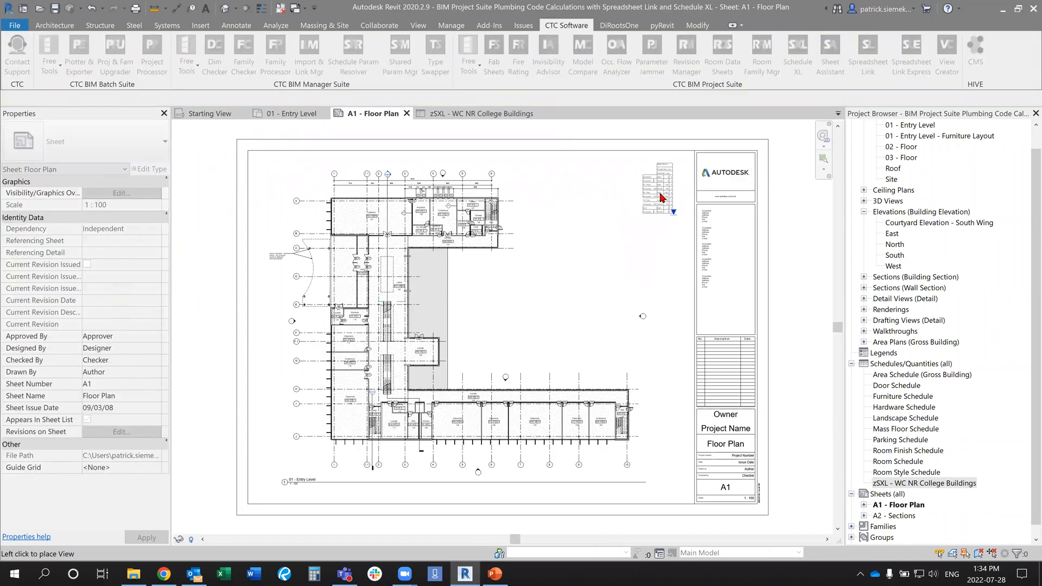
scroll(683, 195, "up", 5)
left_click(672, 246)
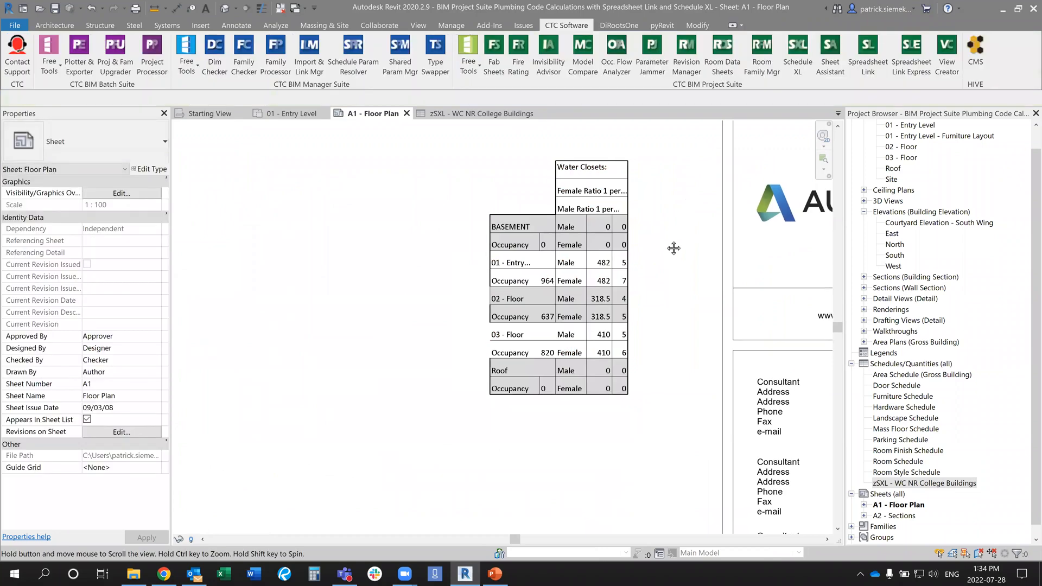
scroll(671, 228, "up", 3)
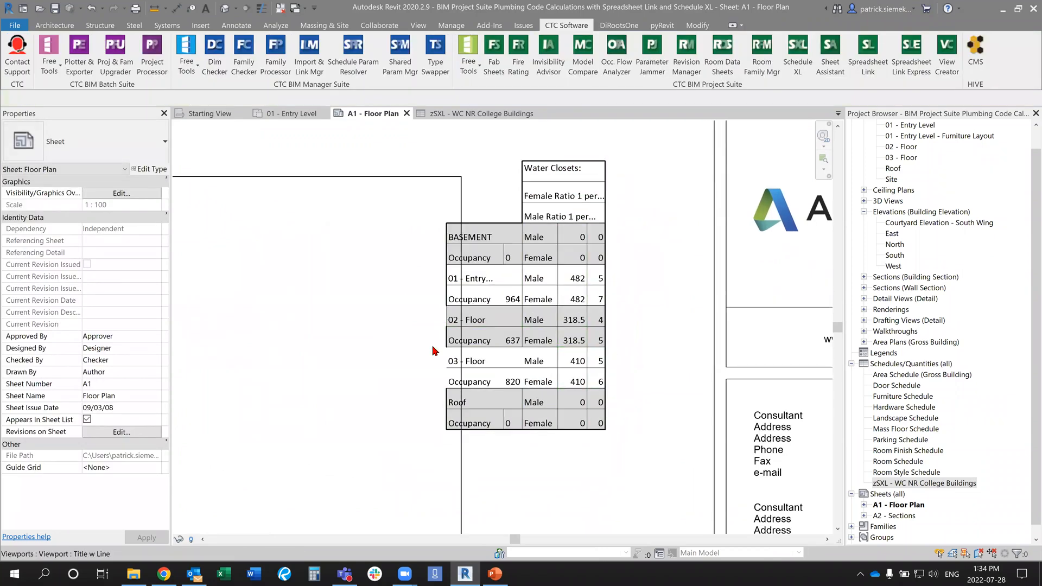
middle_click_drag(399, 377, 335, 375)
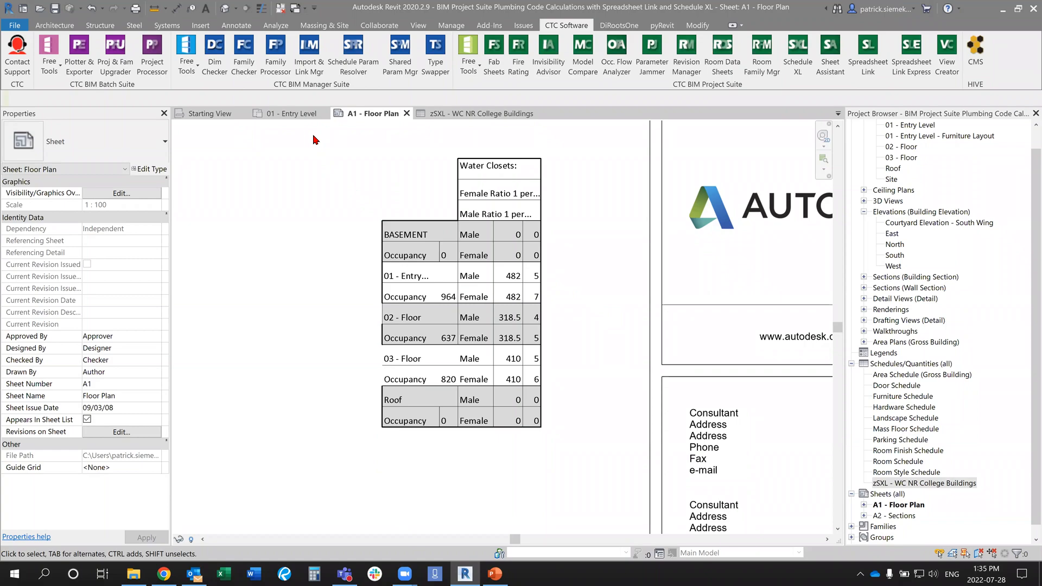
Return to the 01 - Entry Level floor plan and select the rooms Classroom 117, Conference 116 and Classroom 115 together.
left_click(300, 114)
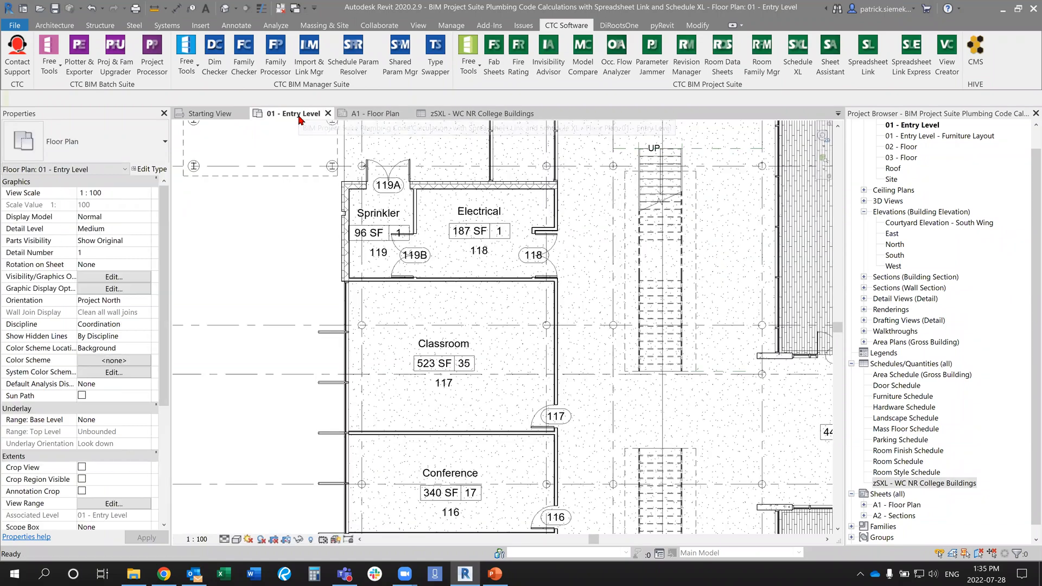
scroll(575, 280, "down", 3)
middle_click_drag(575, 280, 371, 222)
scroll(336, 290, "up", 4)
middle_click_drag(330, 291, 418, 259)
left_click(391, 304)
left_click(390, 359, "ctrl")
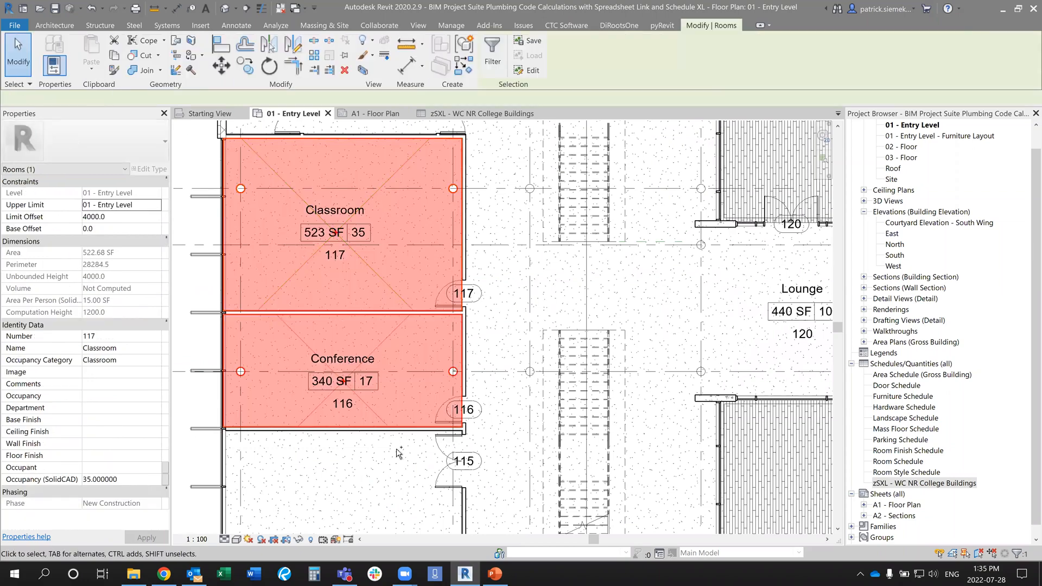
middle_click_drag(400, 459, 427, 372)
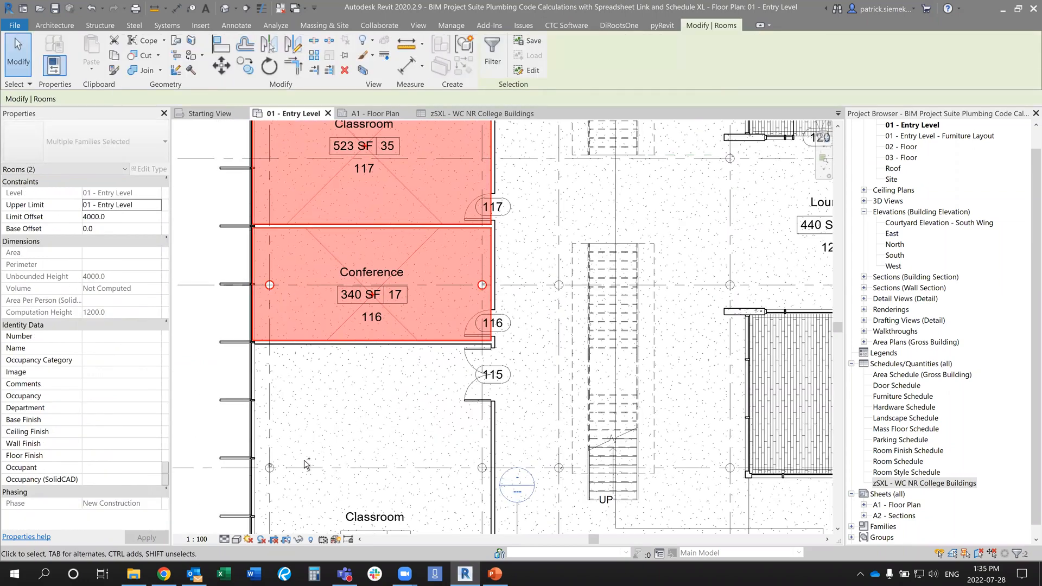
middle_click_drag(349, 498, 393, 404)
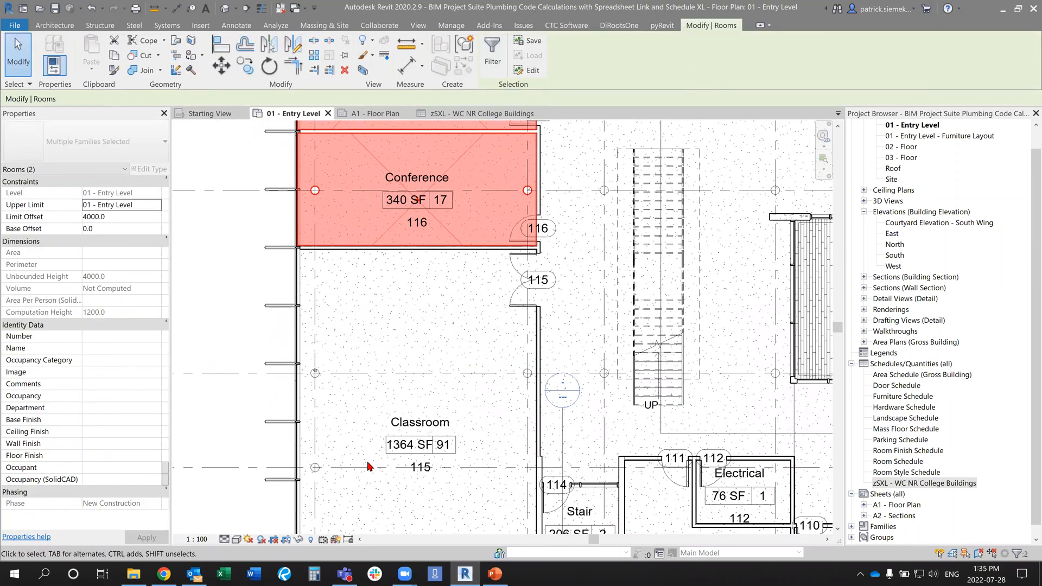
left_click(360, 449, "ctrl")
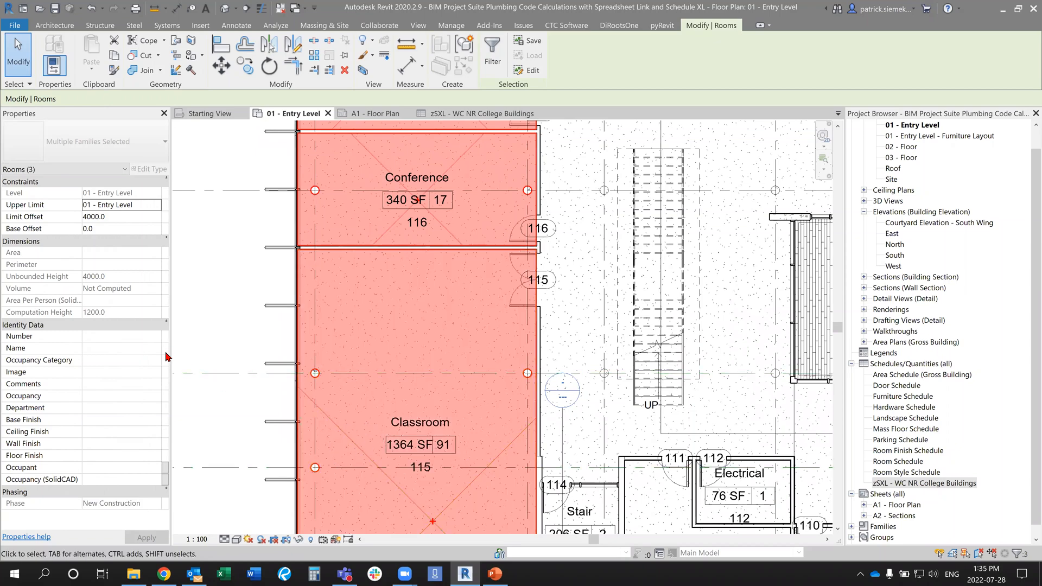
Set the Occupancy Category of the three selected rooms to Dining.
left_click(150, 361)
left_click(157, 360)
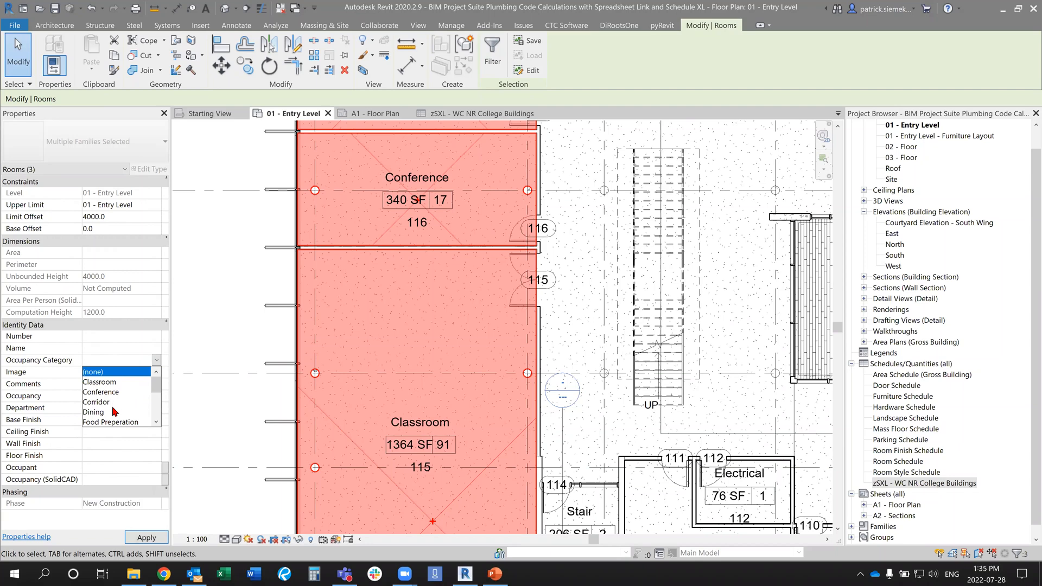
left_click(103, 412)
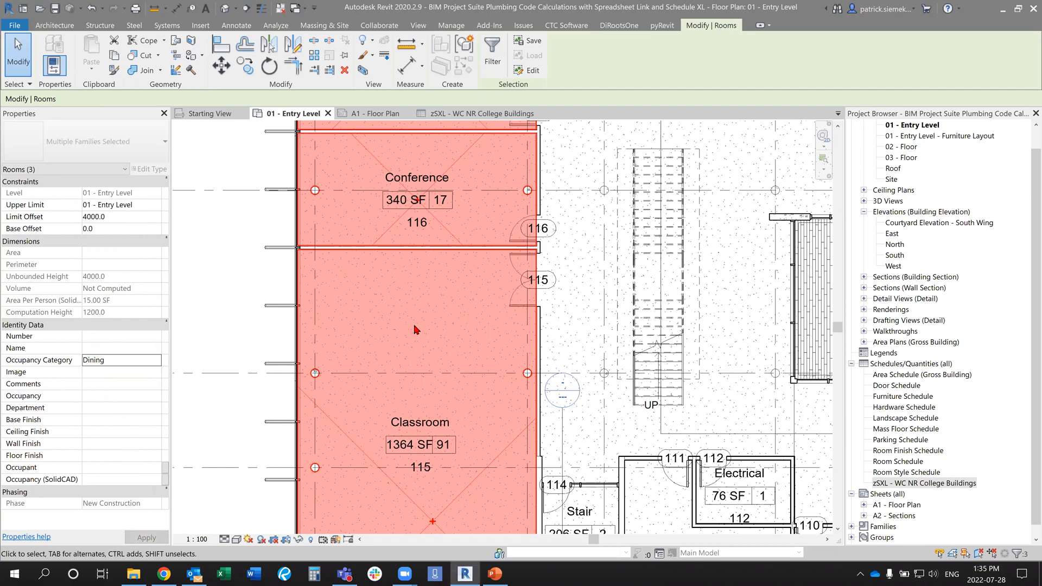
Set the Occupancy Category of rooms 117, 116 and 115 to Food Preperation and deselect them.
left_click(151, 361)
left_click(157, 361)
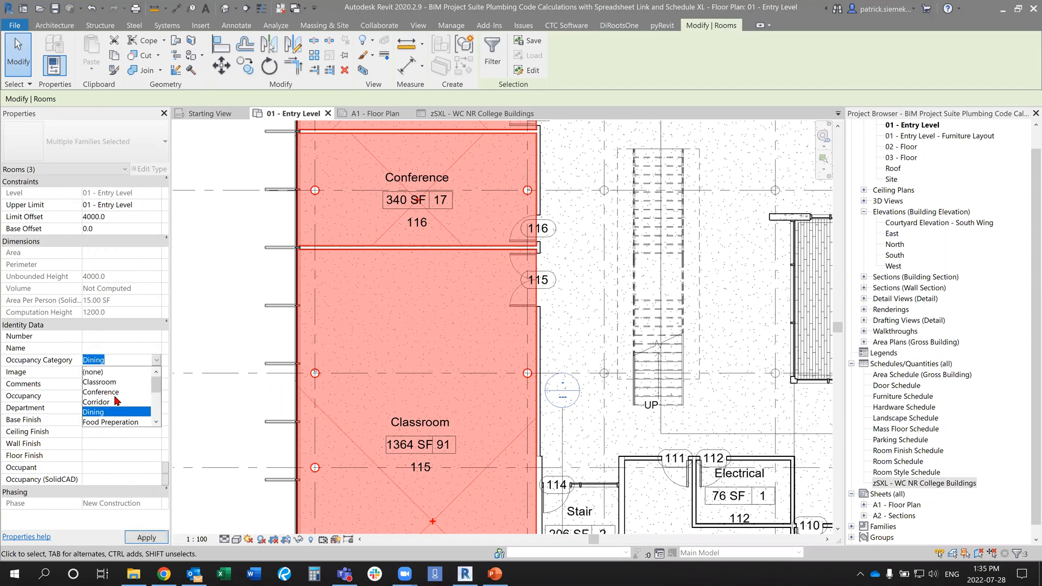
left_click(119, 422)
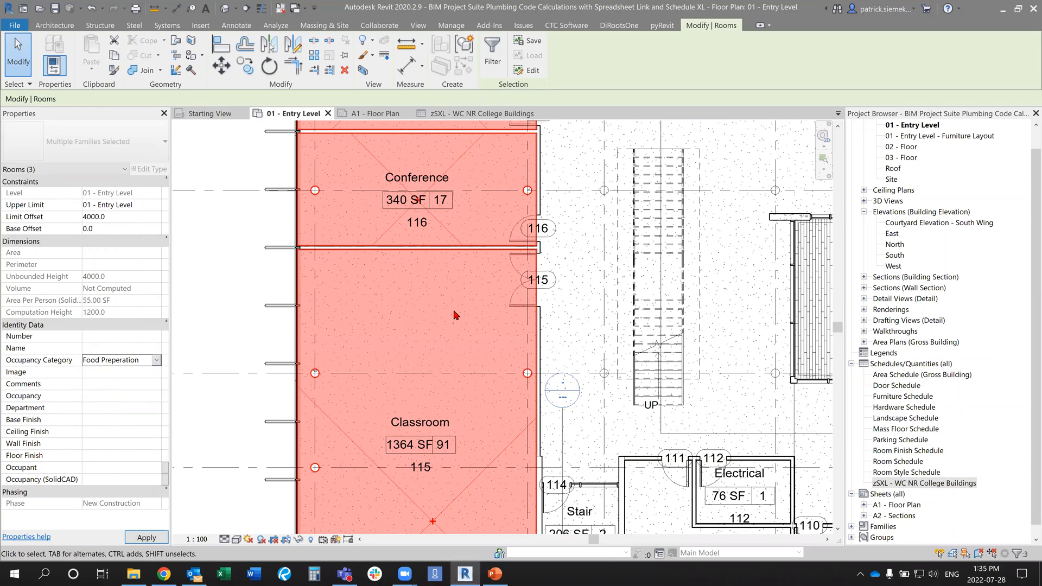
left_click(411, 308)
scroll(411, 308, "down", 3)
middle_click_drag(412, 308, 356, 357)
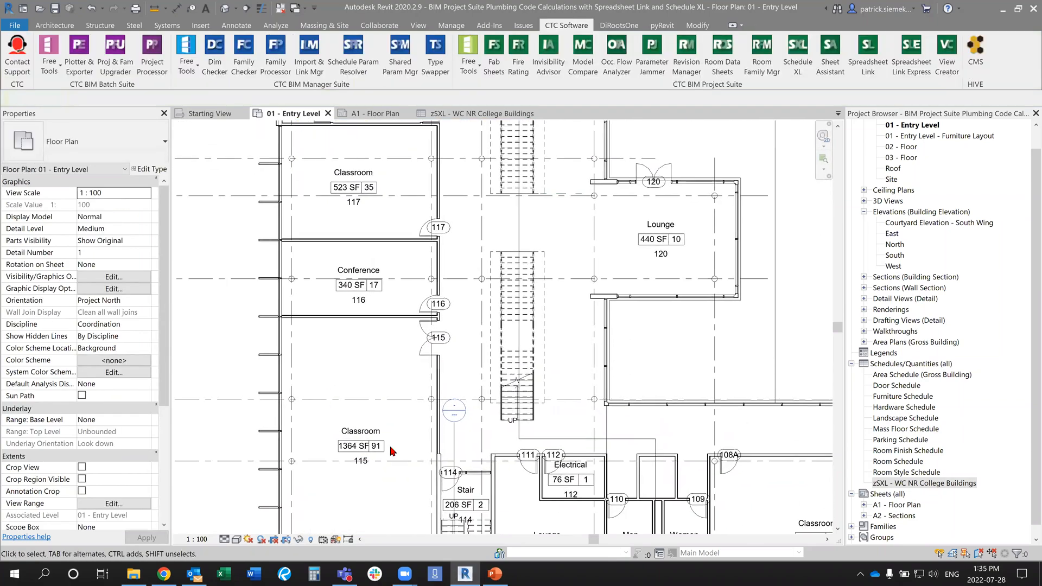
scroll(387, 452, "up", 1)
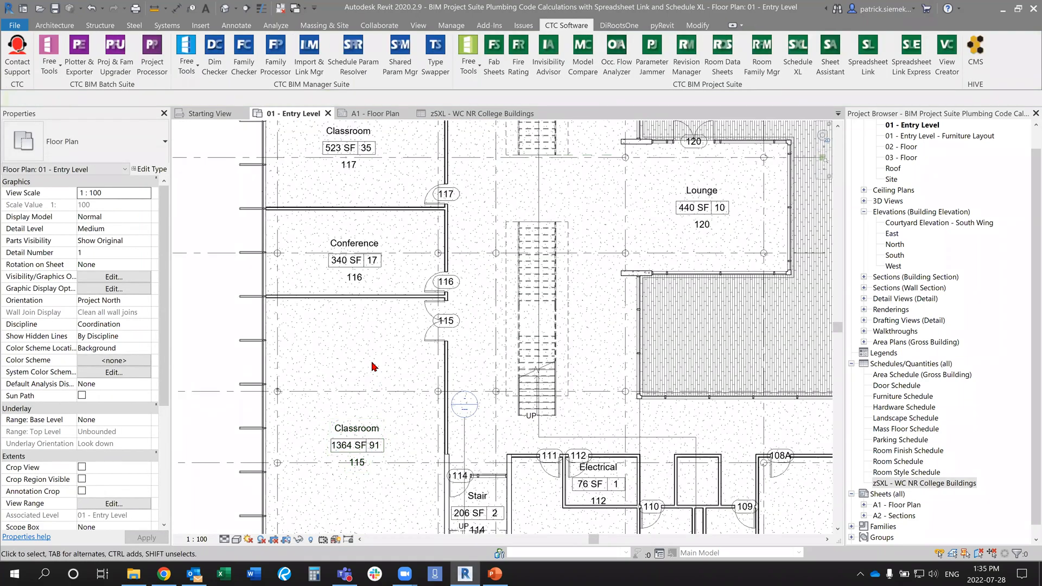
Start Spreadsheet Link, open Demo Webinar Excel from the Desktop, and arrange its windows so the room tags stay in view.
left_click(866, 65)
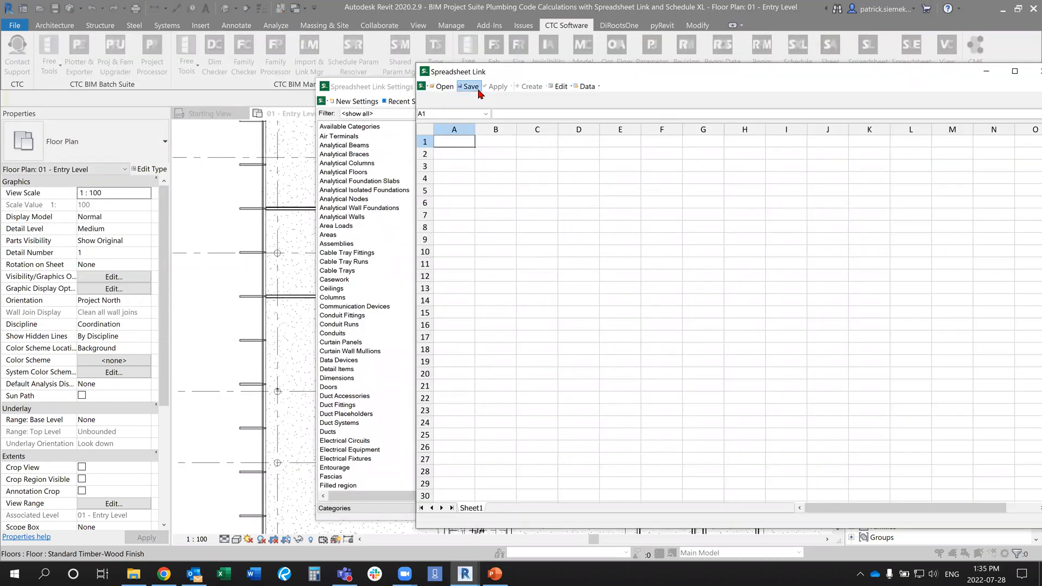
left_click(440, 86)
scroll(718, 328, "down", 2)
scroll(717, 328, "down", 1)
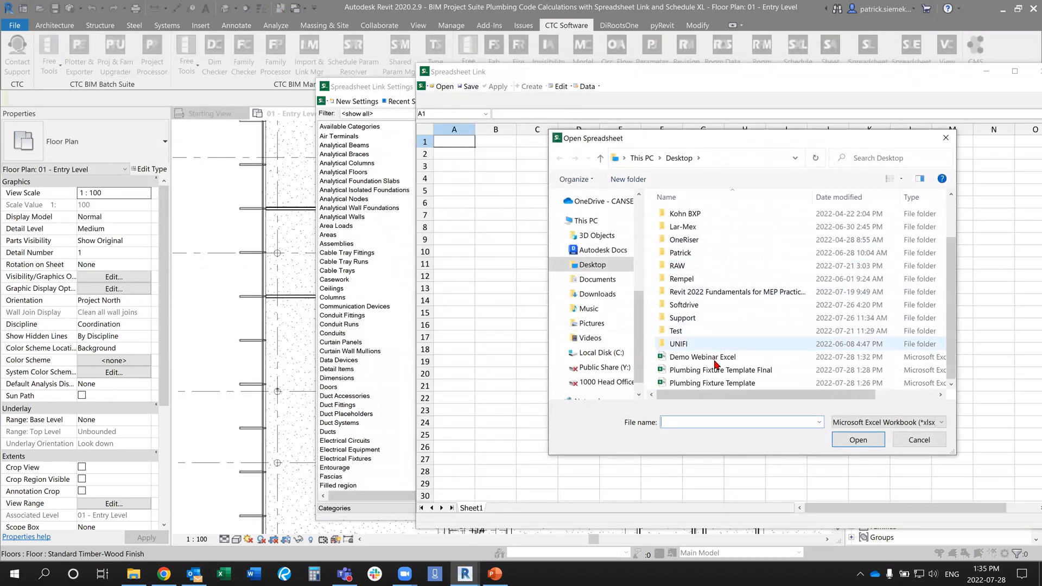
left_click(705, 356)
left_click(858, 439)
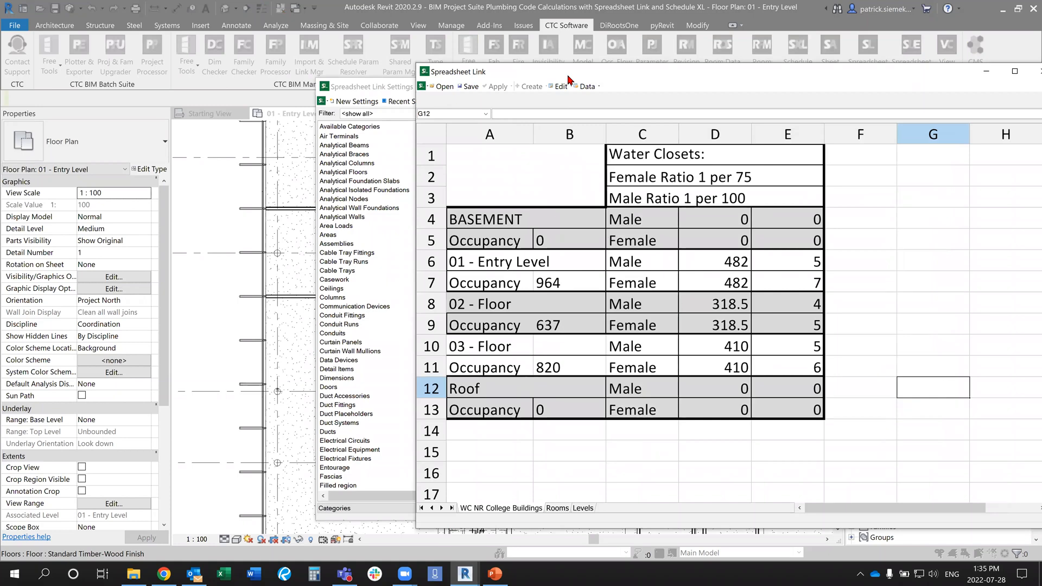
left_click_drag(568, 76, 552, 57)
left_click_drag(373, 87, 513, 85)
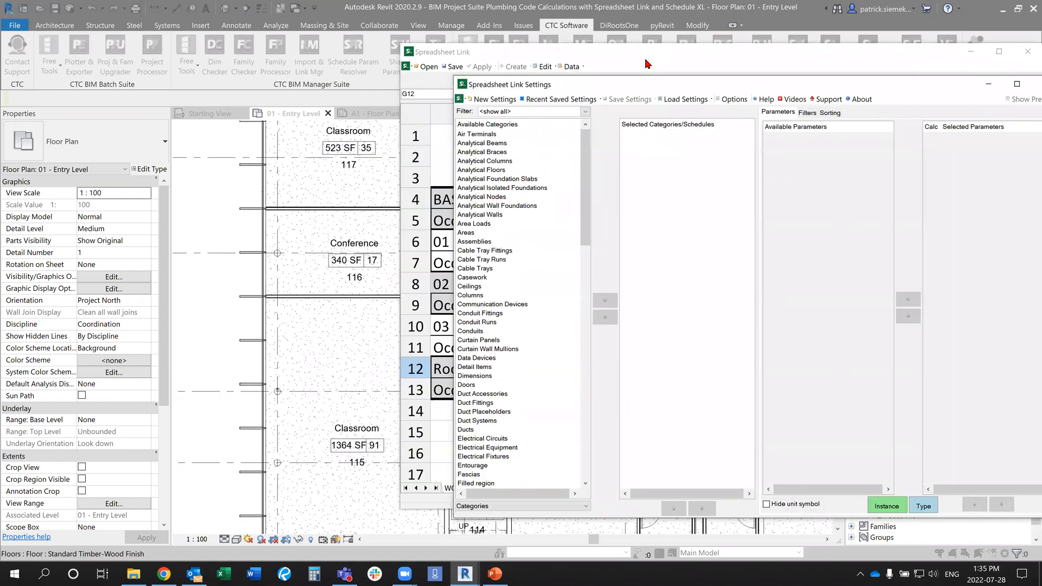
left_click(635, 62)
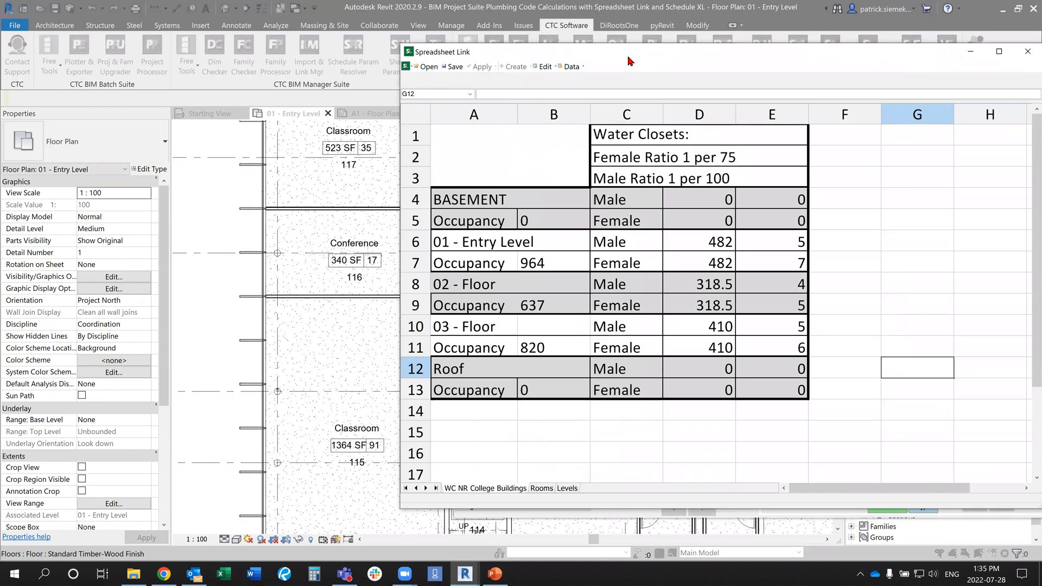
left_click_drag(628, 57, 627, 65)
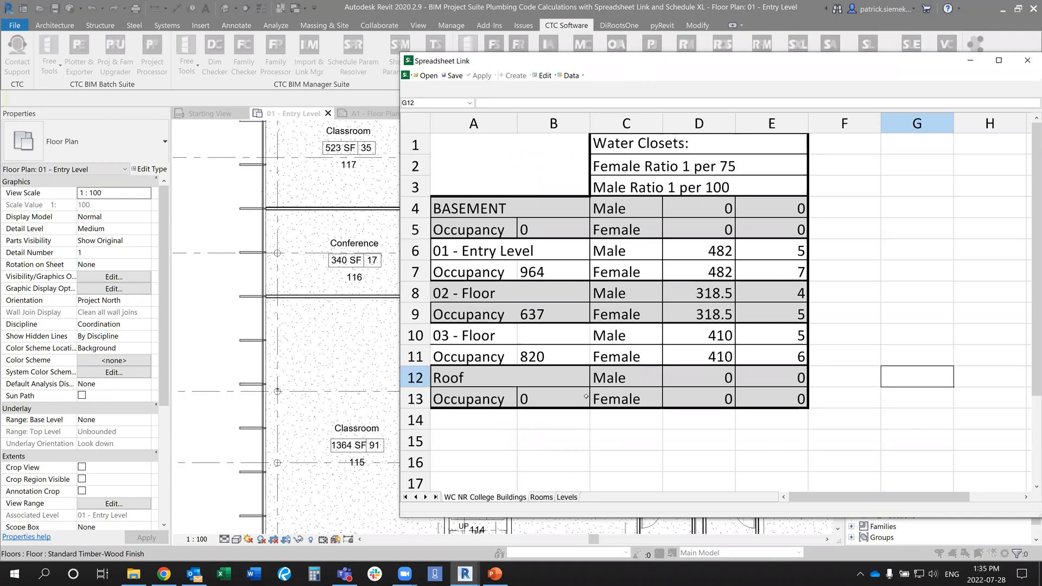
Apply the active Rooms worksheet to the Revit project and close the spreadsheet window.
left_click(540, 497)
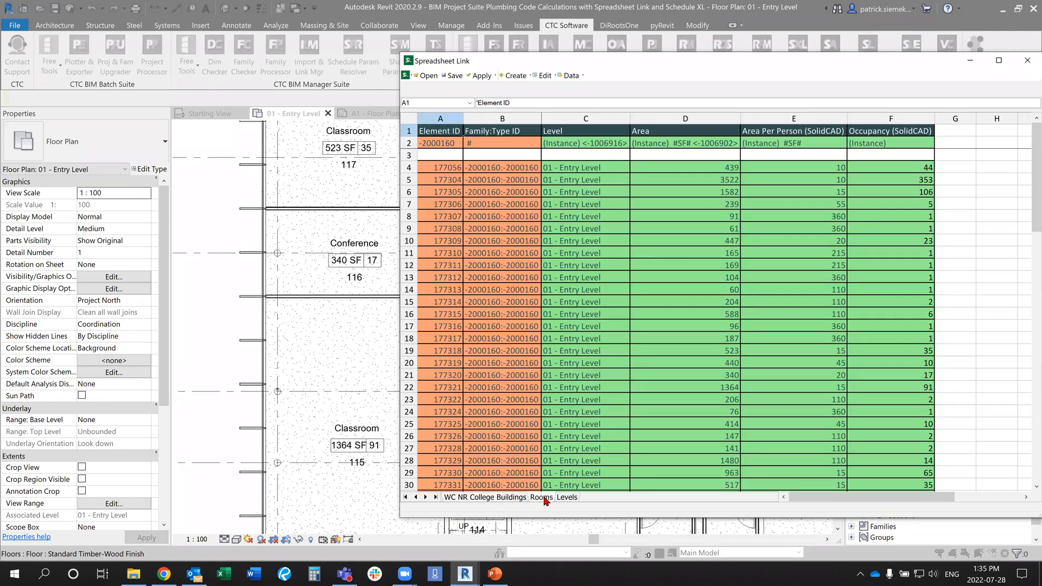
left_click(512, 497)
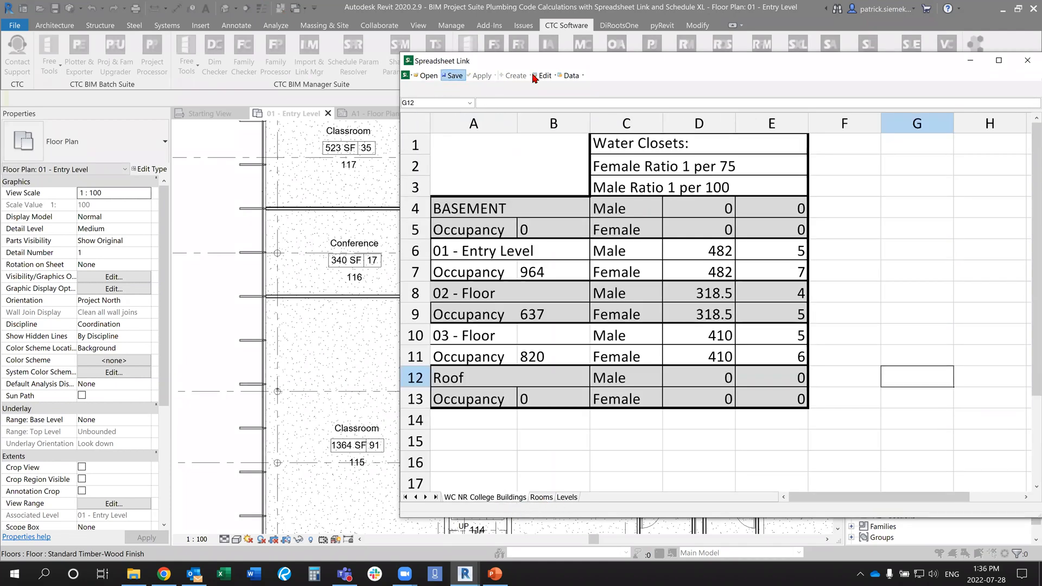
left_click_drag(567, 64, 549, 64)
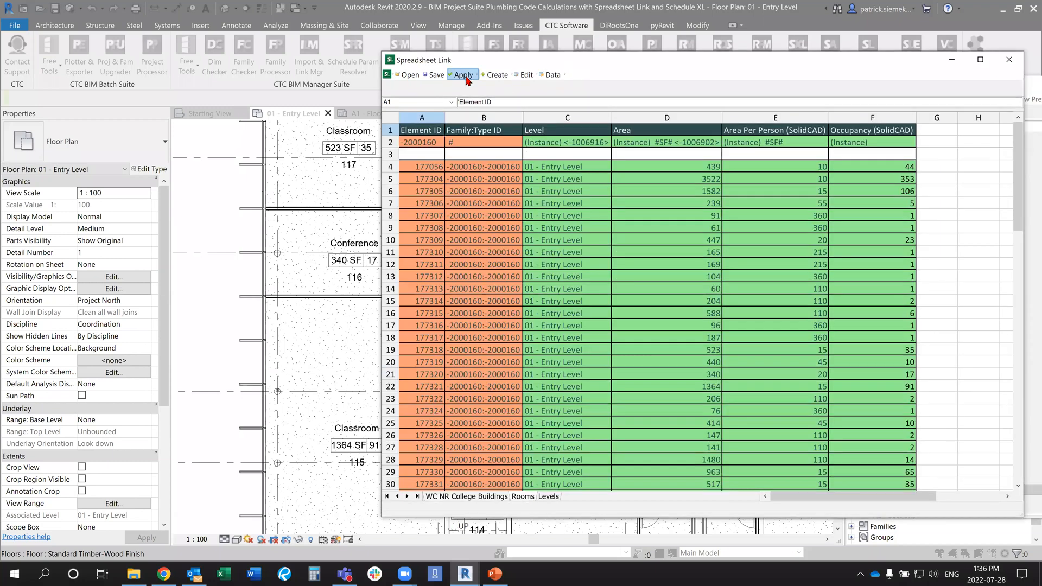
left_click(464, 74)
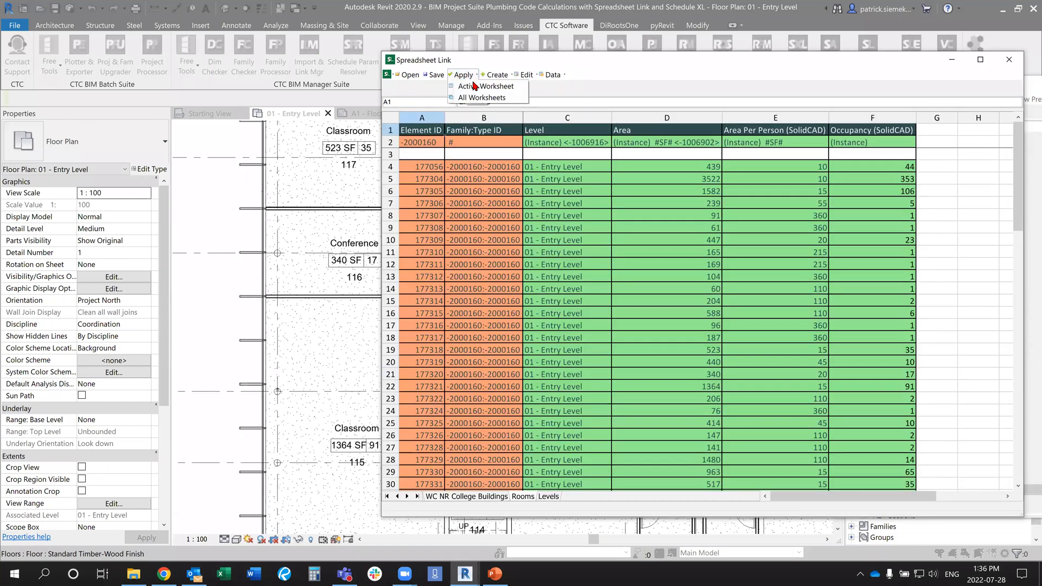
left_click(480, 87)
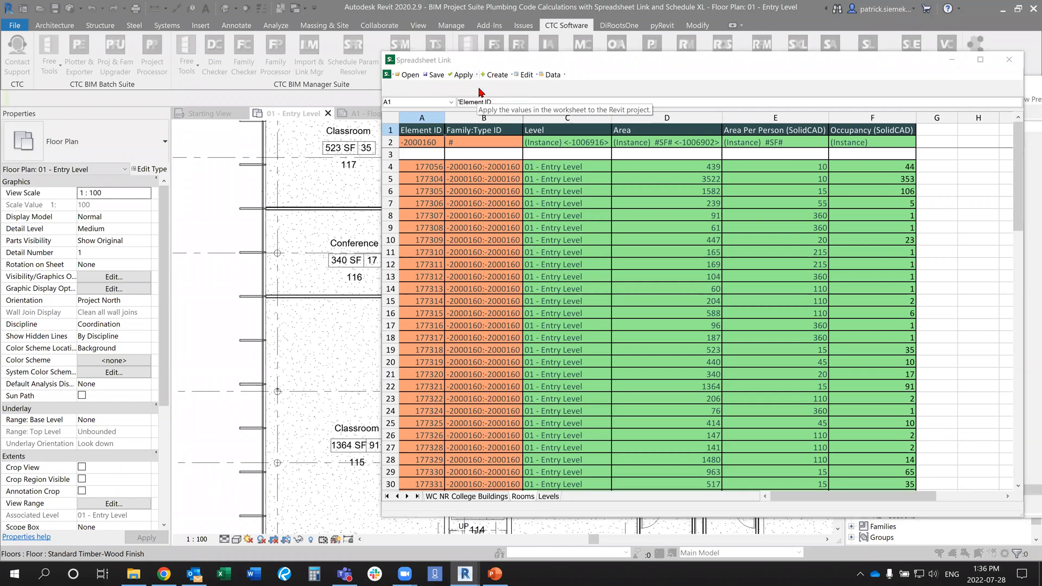
left_click(502, 296)
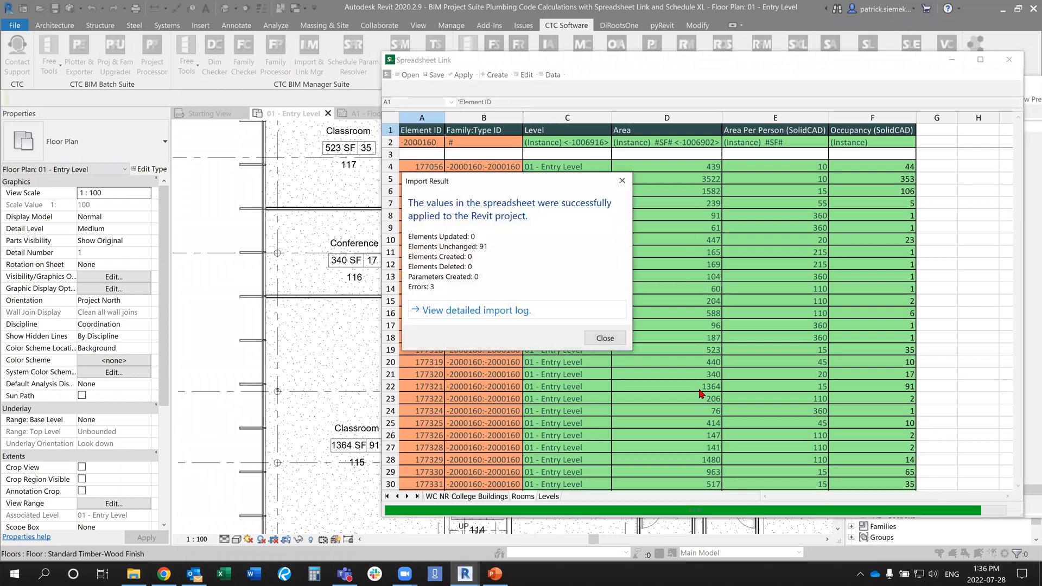
left_click(609, 338)
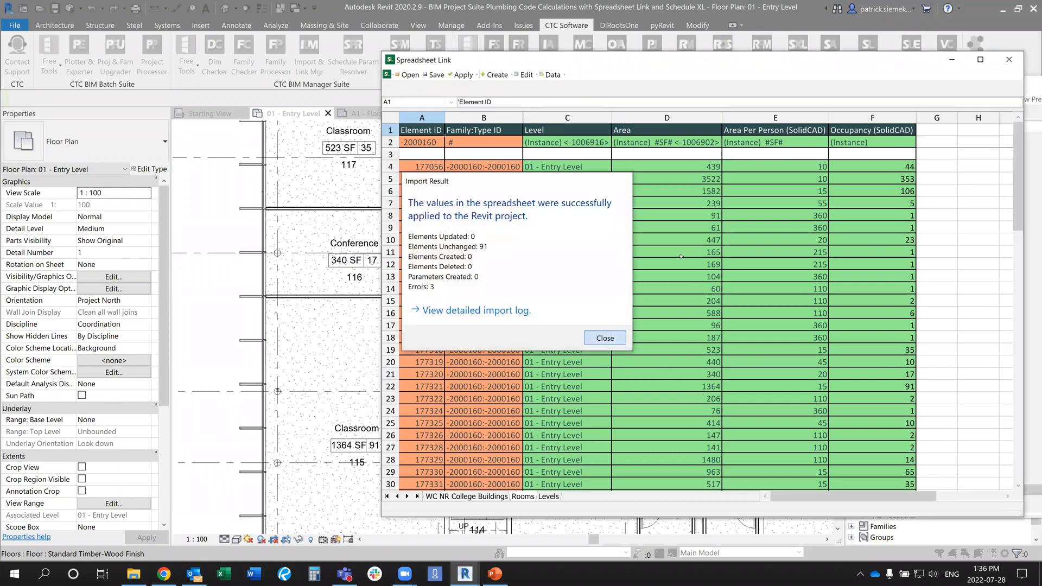
left_click(1009, 59)
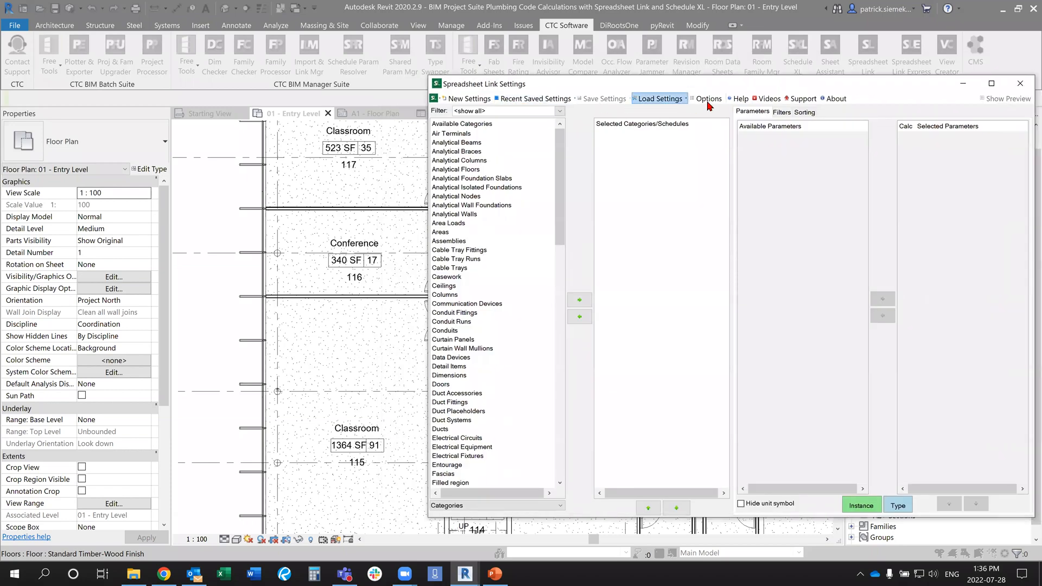
Load the Plumbing Code Fixture Counts.slsettings file from the Desktop and overwrite the existing Rooms and Levels worksheets with current model data.
left_click(679, 100)
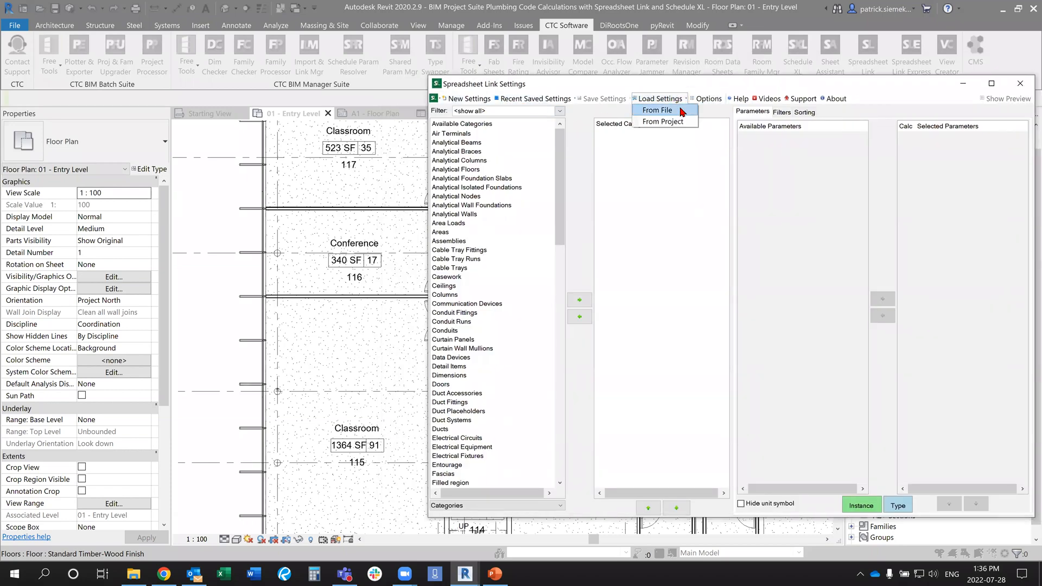
left_click(681, 111)
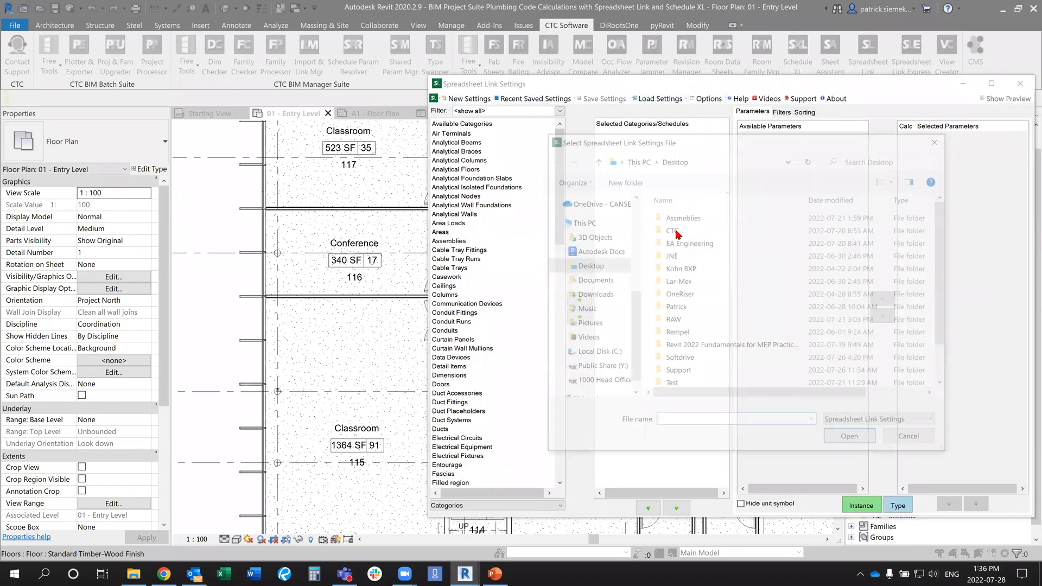
left_click(740, 375)
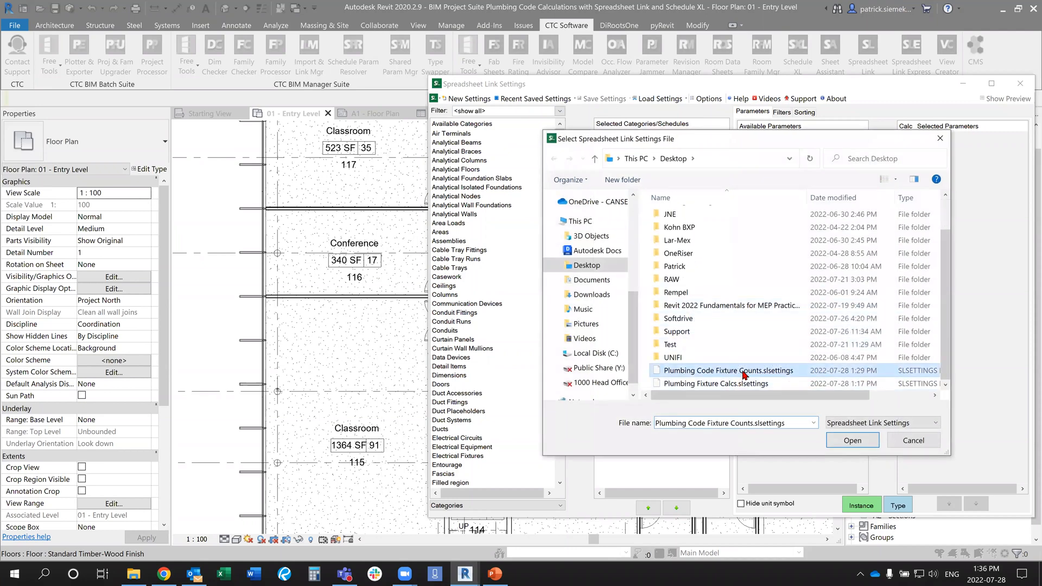
left_click(835, 444)
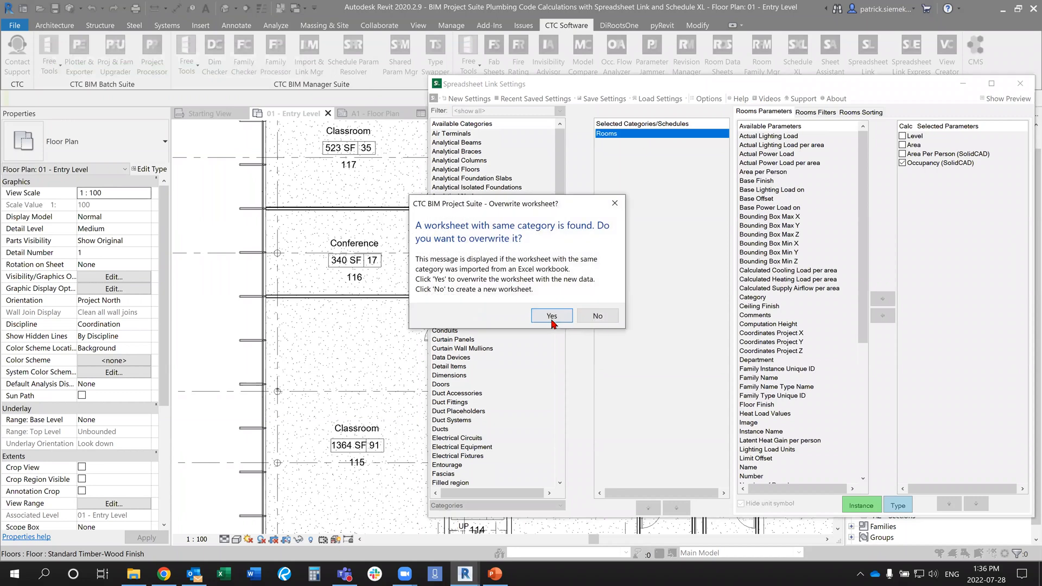
left_click(552, 316)
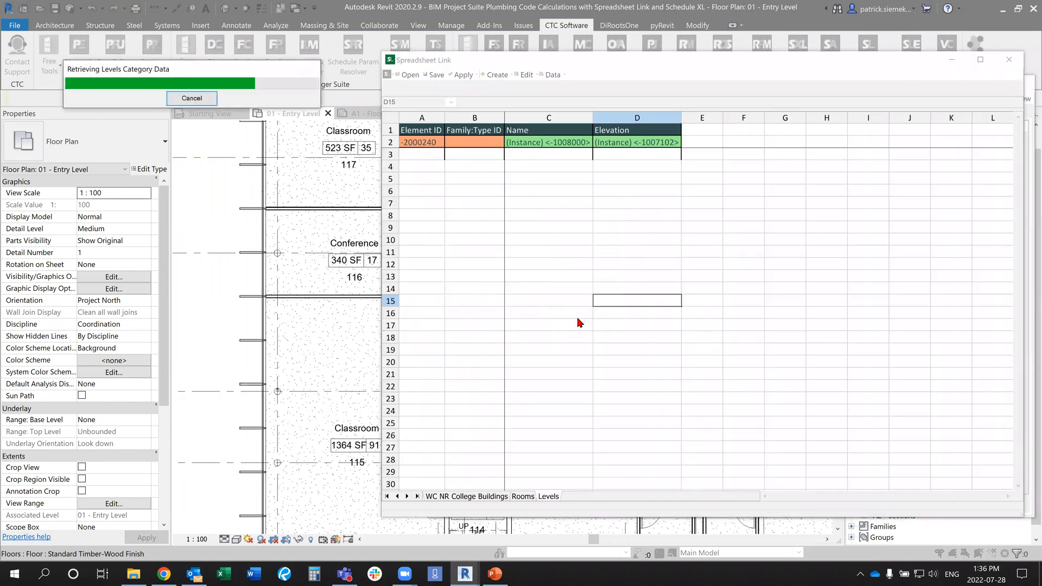
left_click(564, 321)
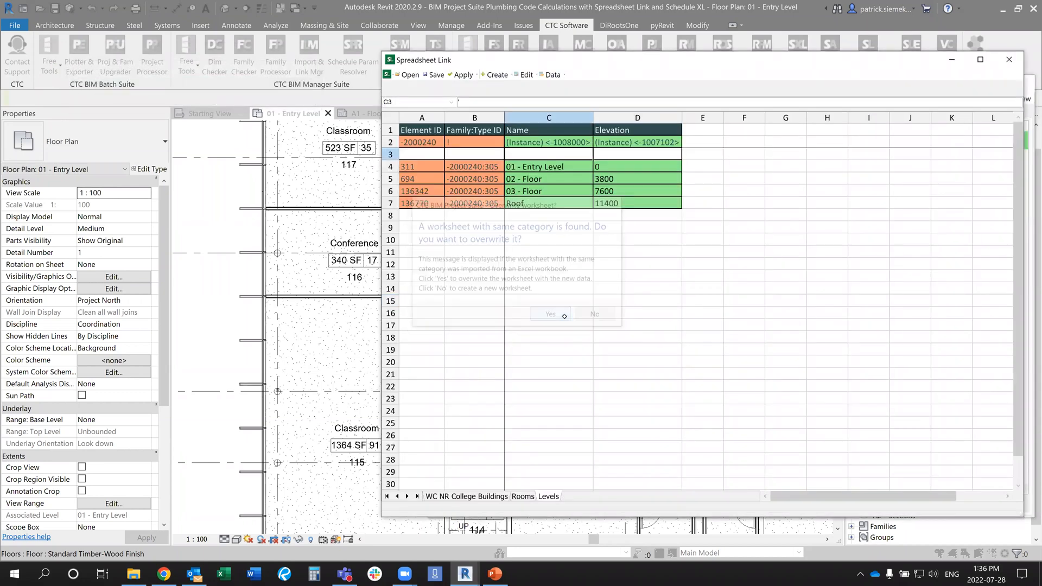
Check the refreshed Rooms and WC NR College Buildings worksheets, and apply the Rooms worksheet's occupancies to the Revit project.
left_click(522, 496)
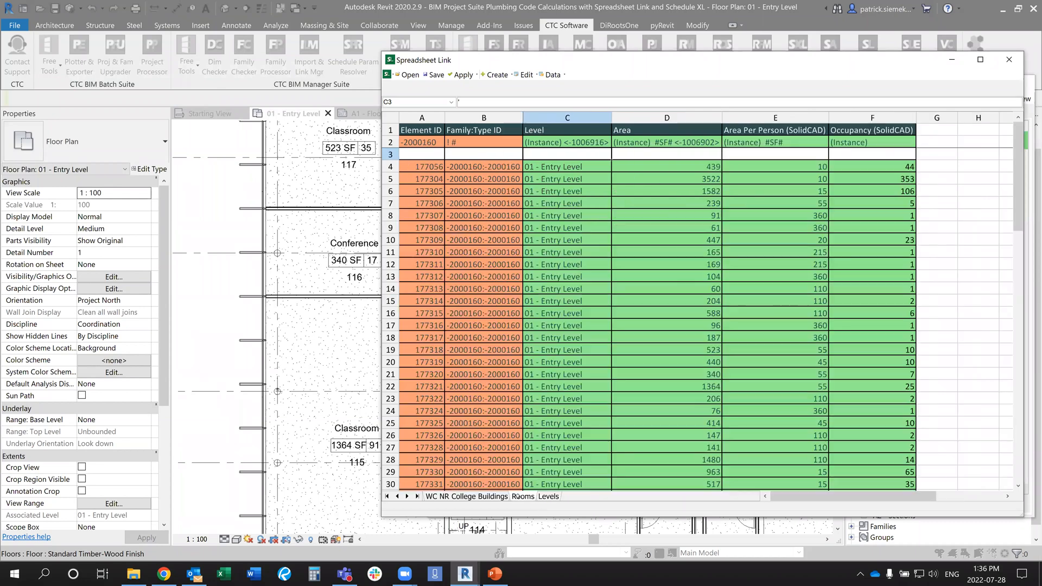
left_click(465, 496)
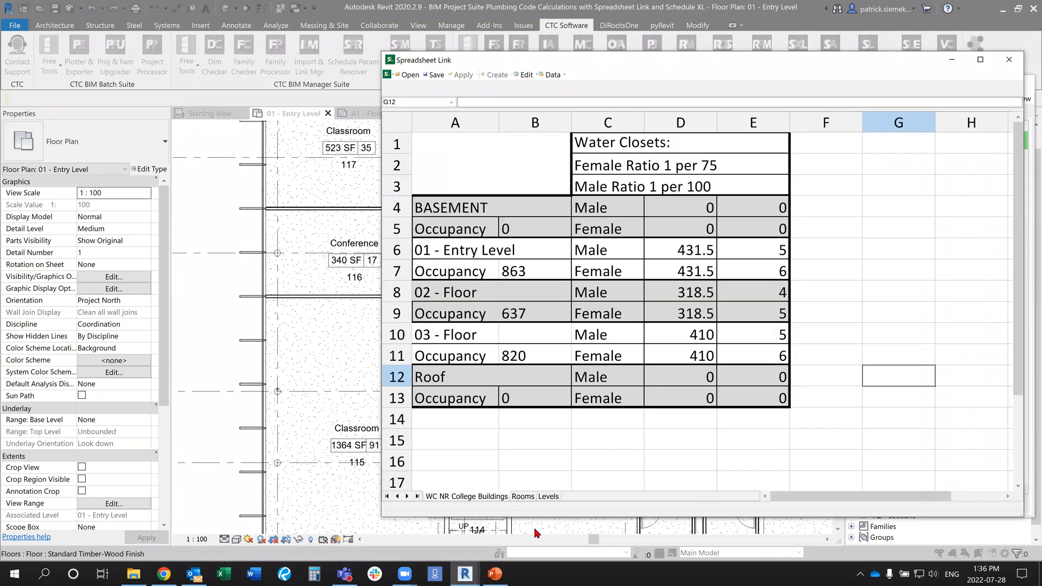
left_click(523, 497)
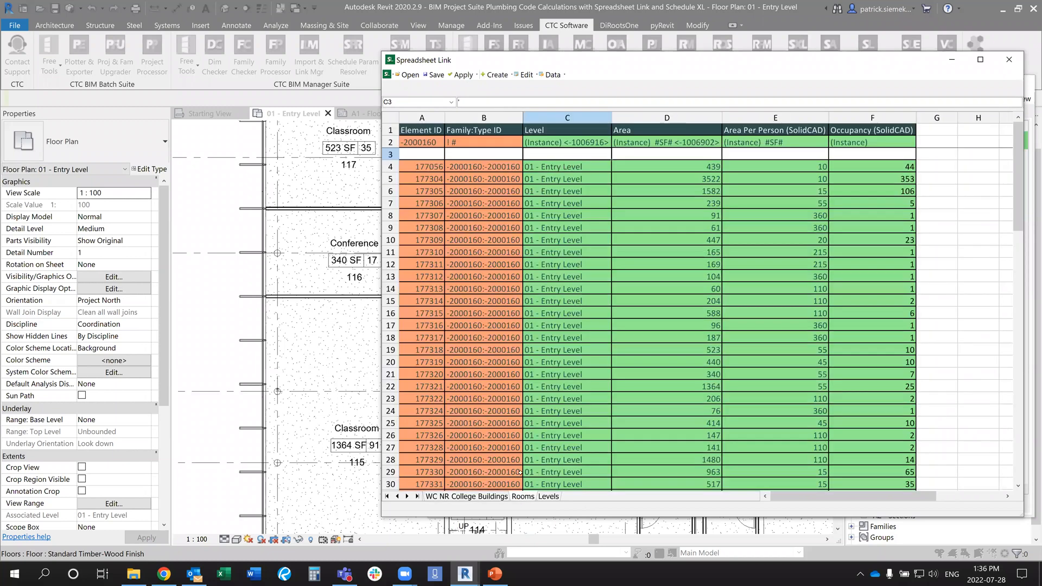
left_click(461, 75)
left_click(504, 296)
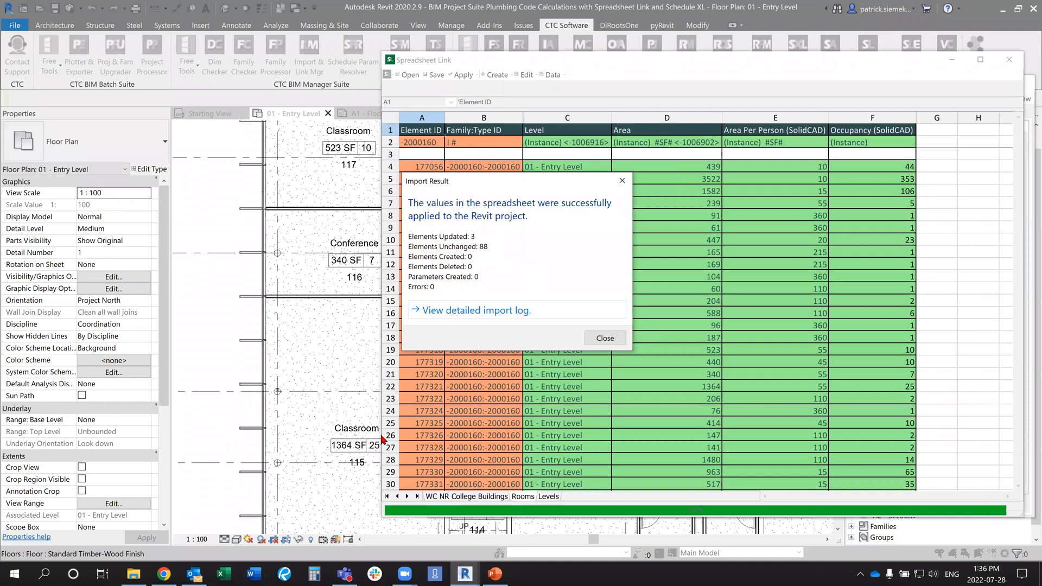
Save the recalculated spreadsheet over Demo Webinar Excel on the Desktop, without opening it in the default spreadsheet application.
left_click(606, 338)
left_click(495, 497)
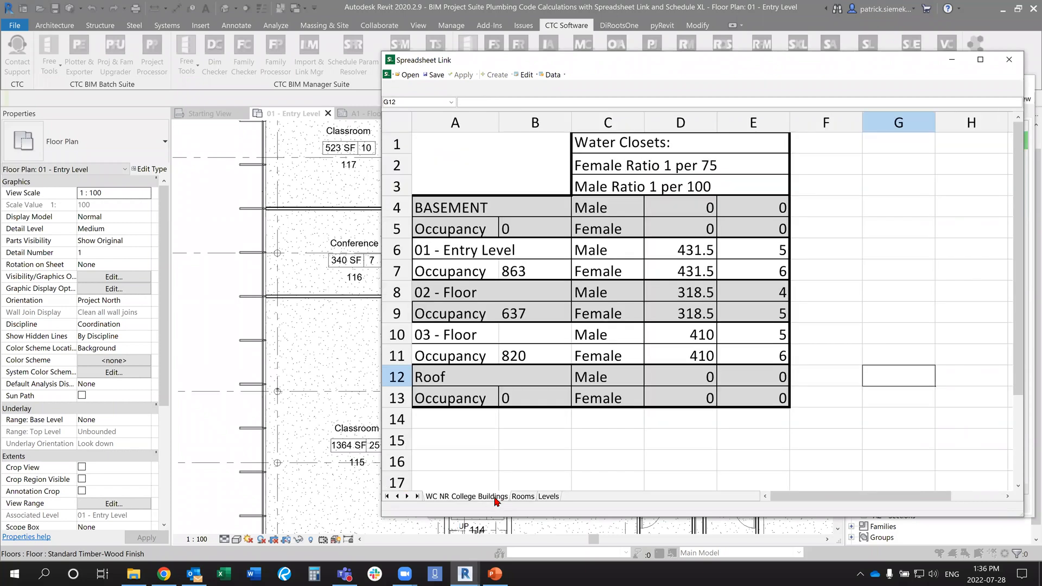
left_click(433, 75)
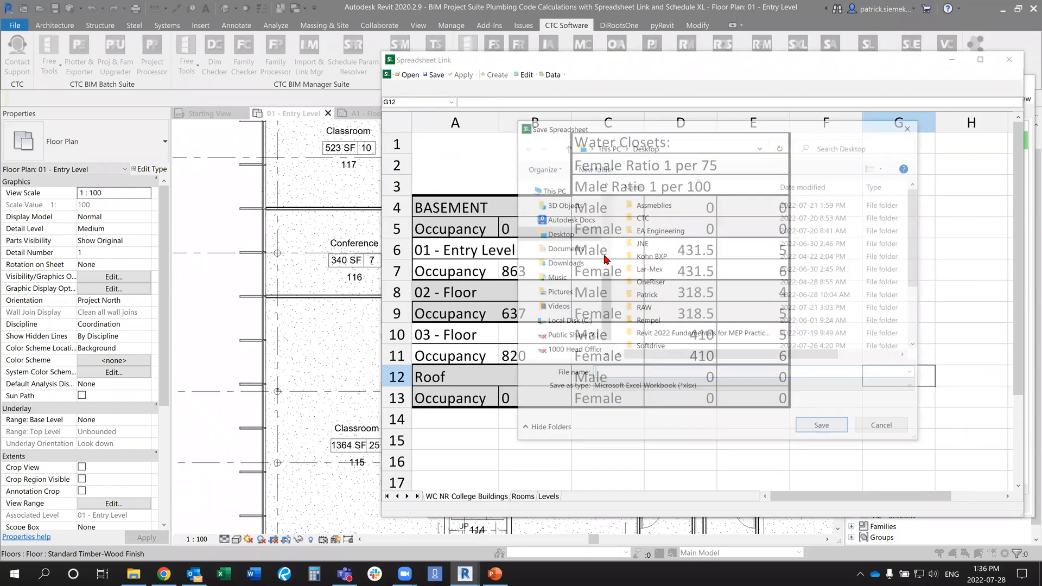
left_click(672, 318)
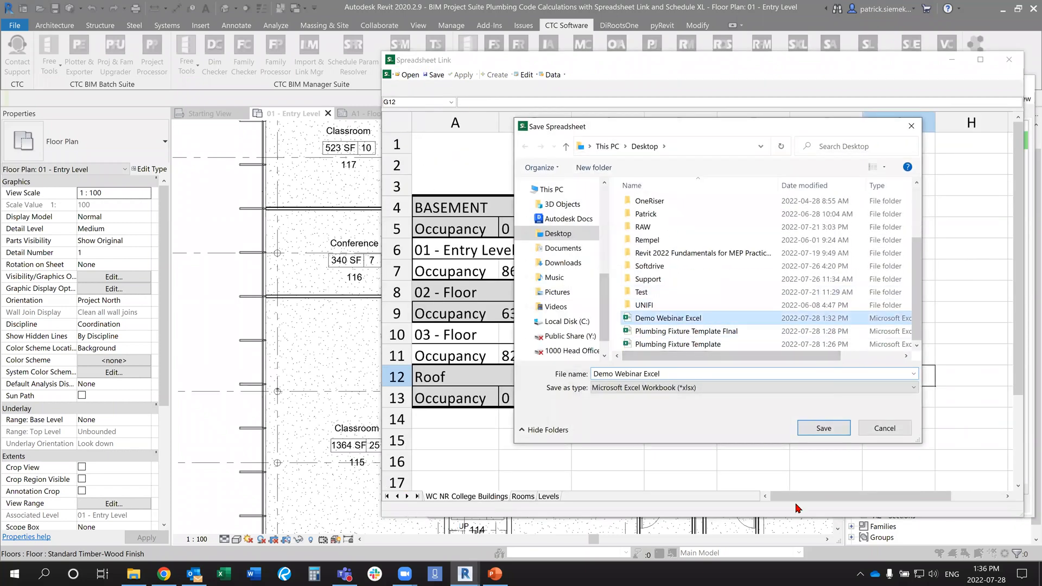
left_click(818, 430)
left_click(553, 295)
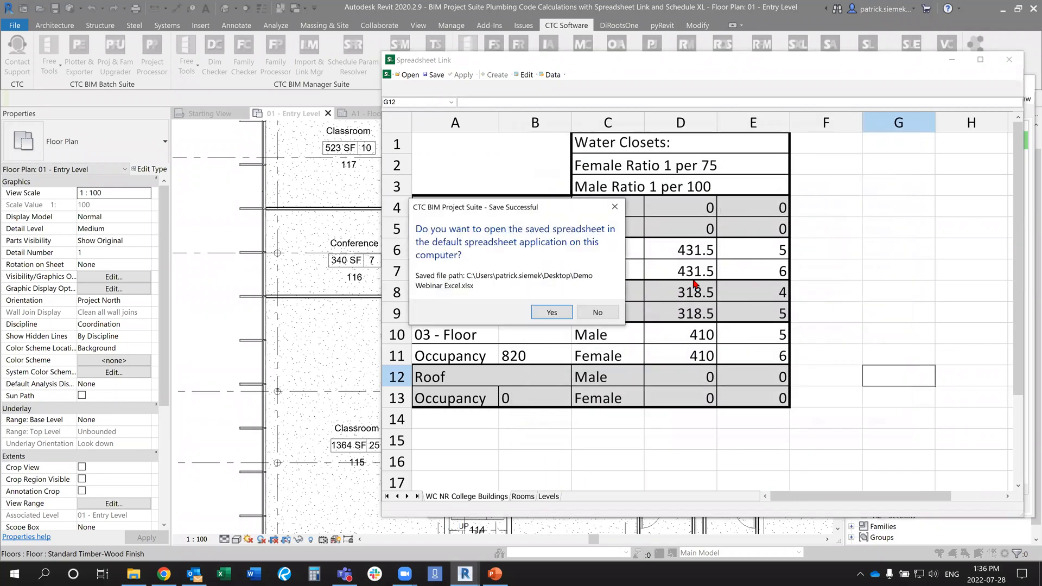
left_click(598, 313)
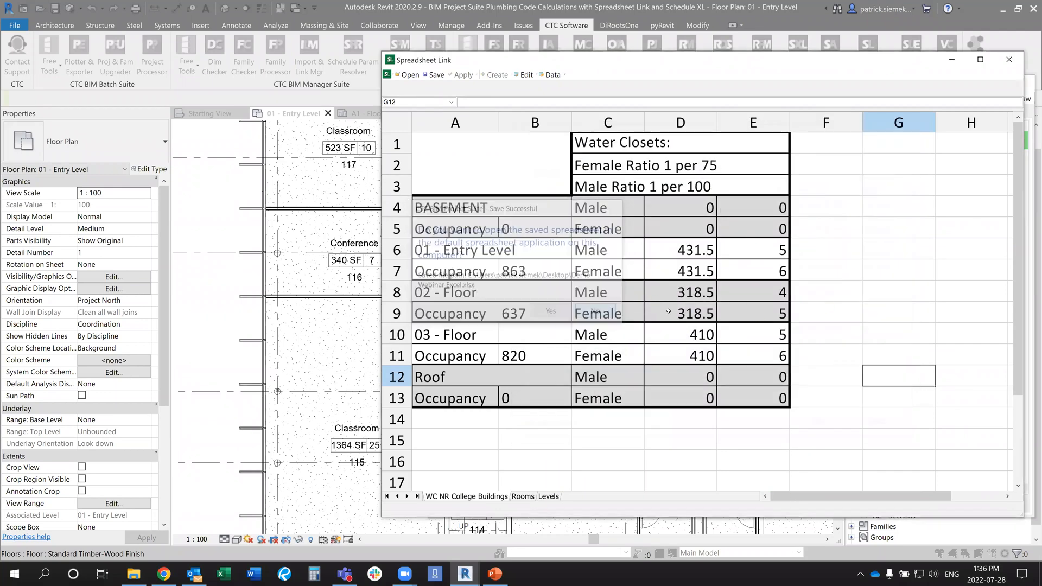
Close the spreadsheet and Spreadsheet Link Settings windows without saving the settings.
left_click(1008, 66)
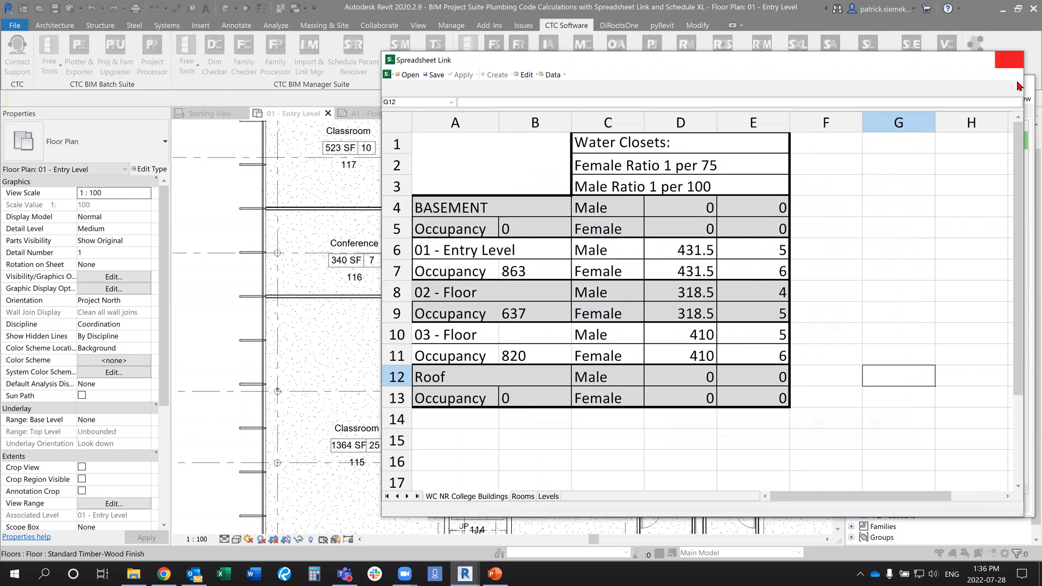
left_click(1019, 86)
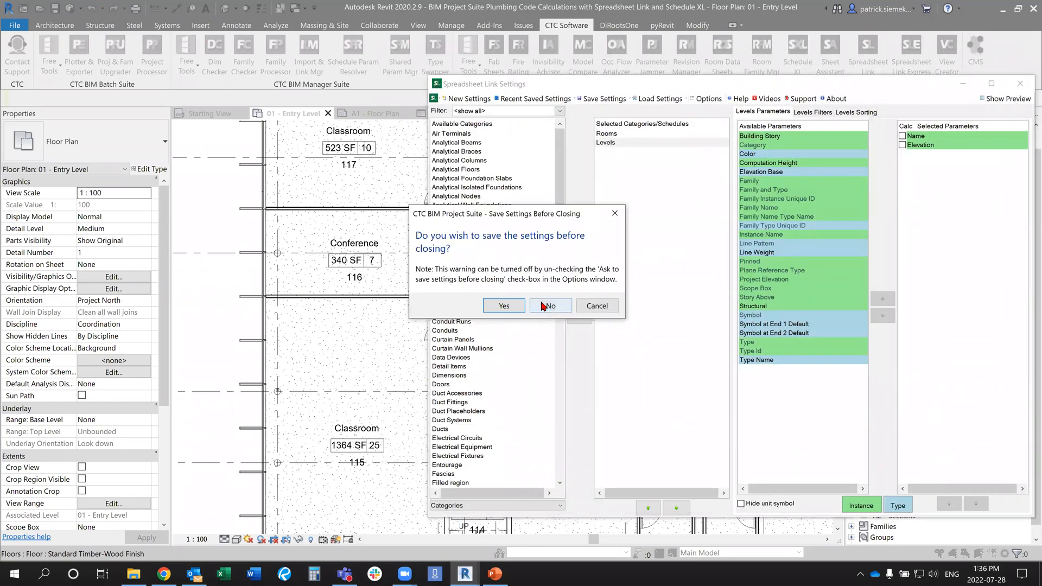
left_click(548, 306)
On sheet A1 - Floor Plan, update the WC NR College Buildings schedule from Demo Webinar Excel with Schedule XL, keeping the table in view.
left_click(358, 113)
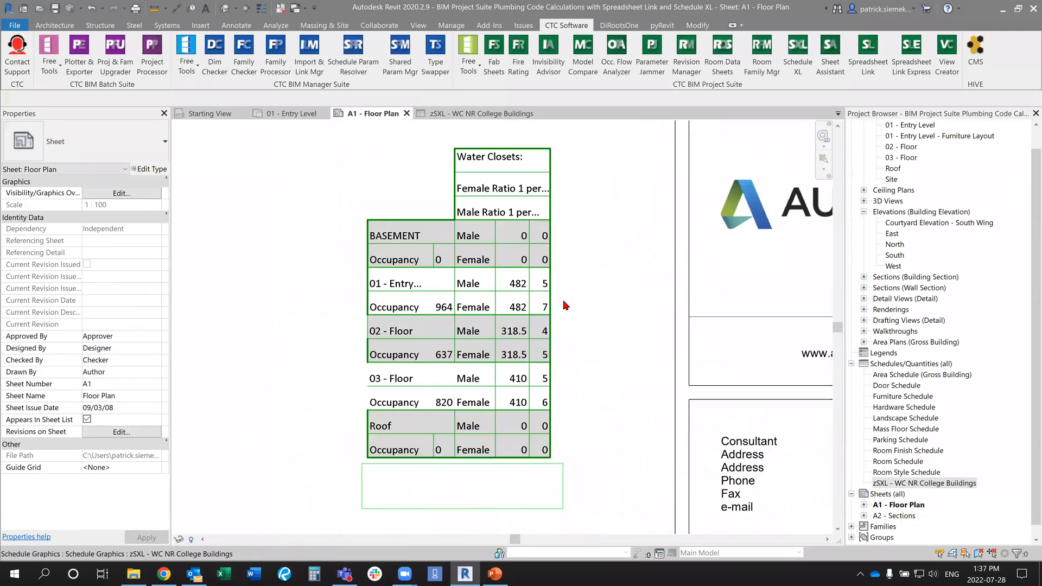
middle_click_drag(623, 290, 635, 314)
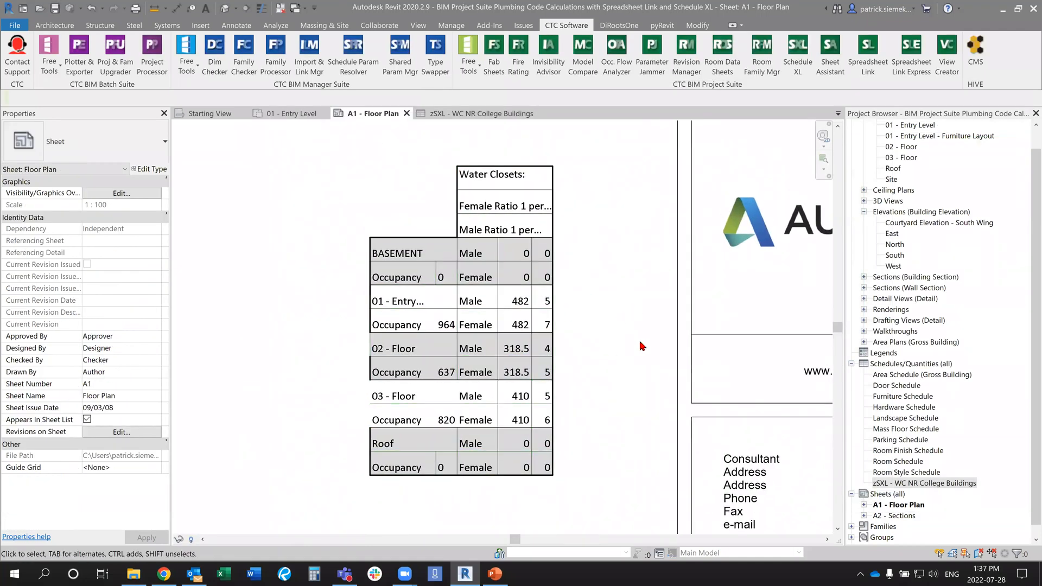
left_click(797, 54)
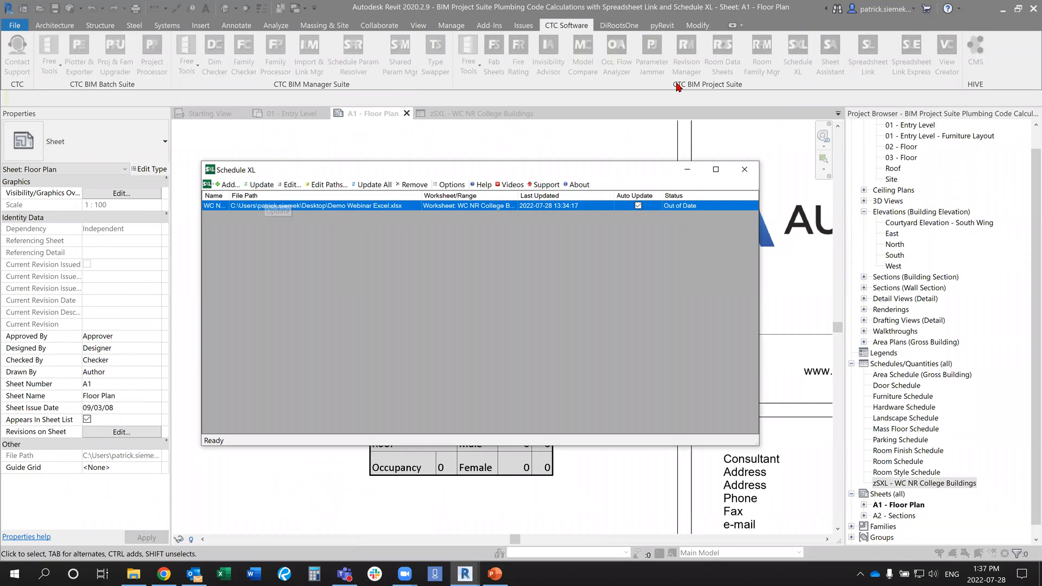
left_click_drag(295, 174, 677, 86)
left_click(643, 91)
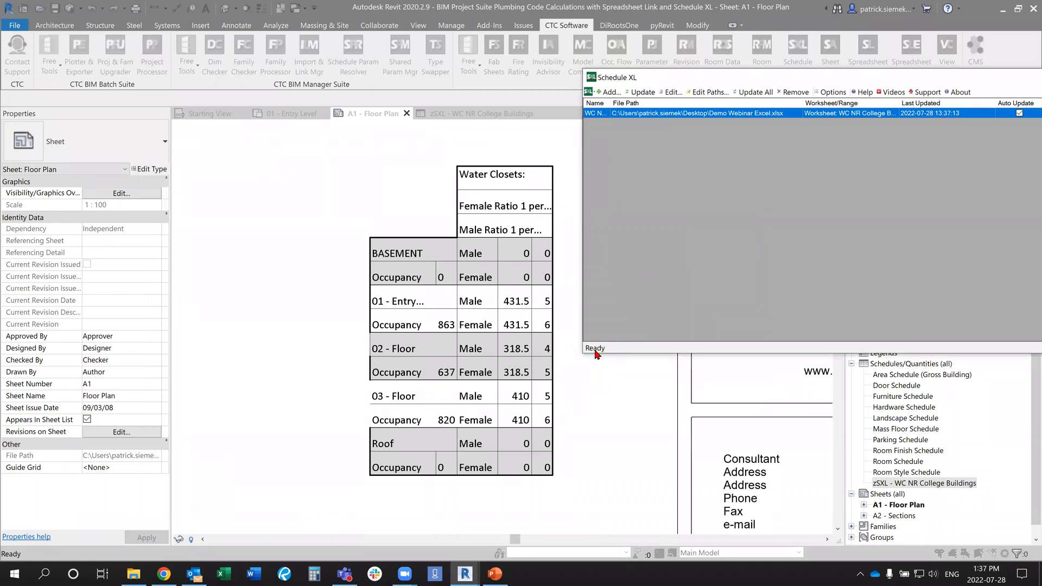
double_click(825, 79)
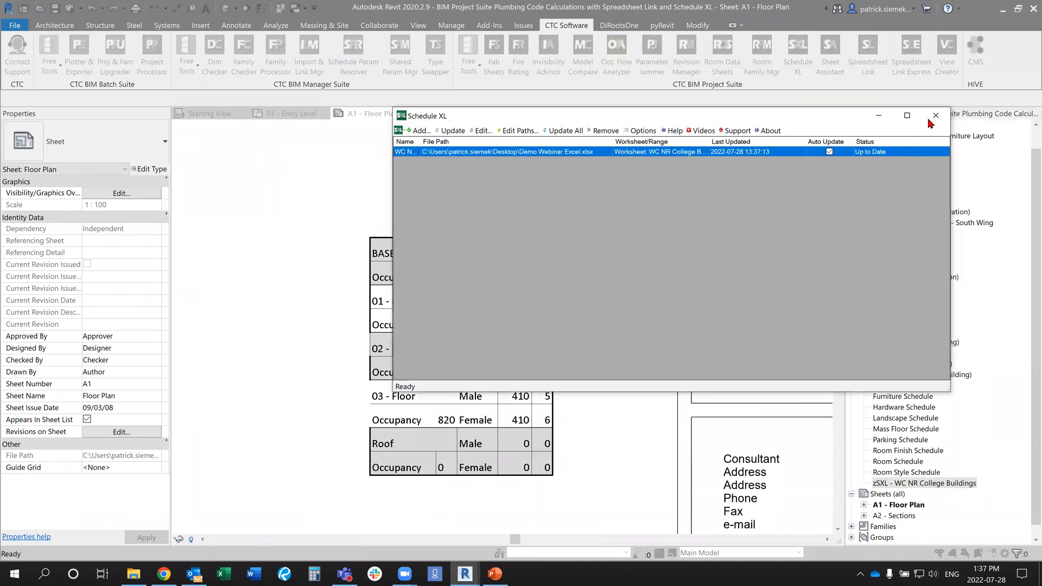
left_click(931, 109)
middle_click_drag(640, 304, 614, 330)
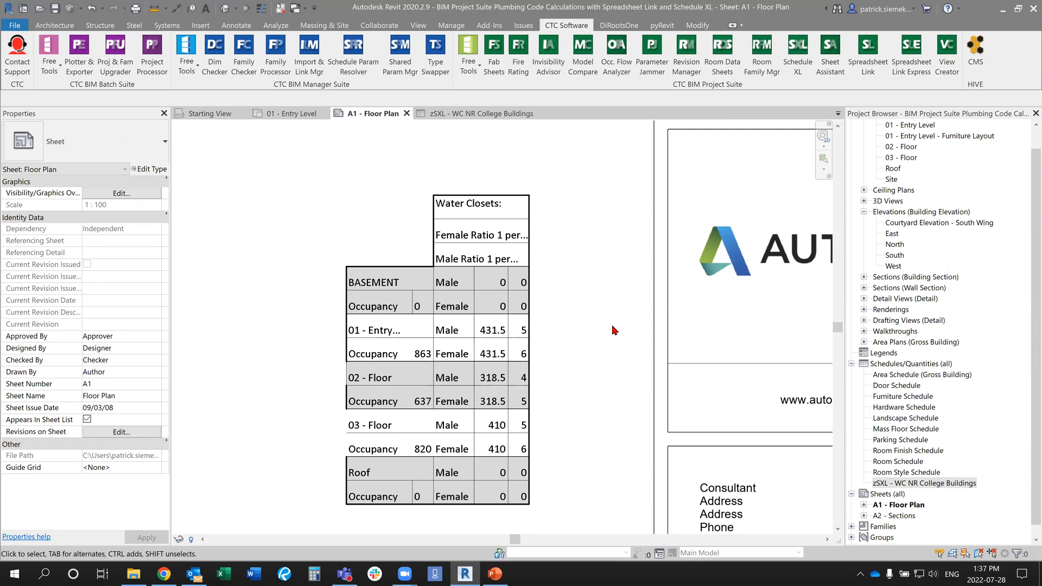
scroll(470, 407, "down", 1)
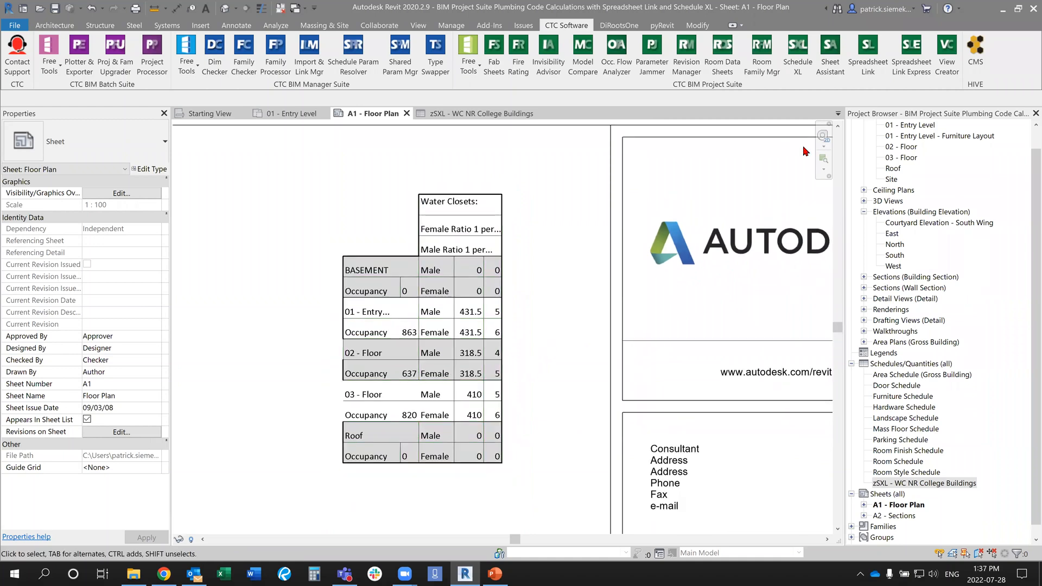
left_click(798, 65)
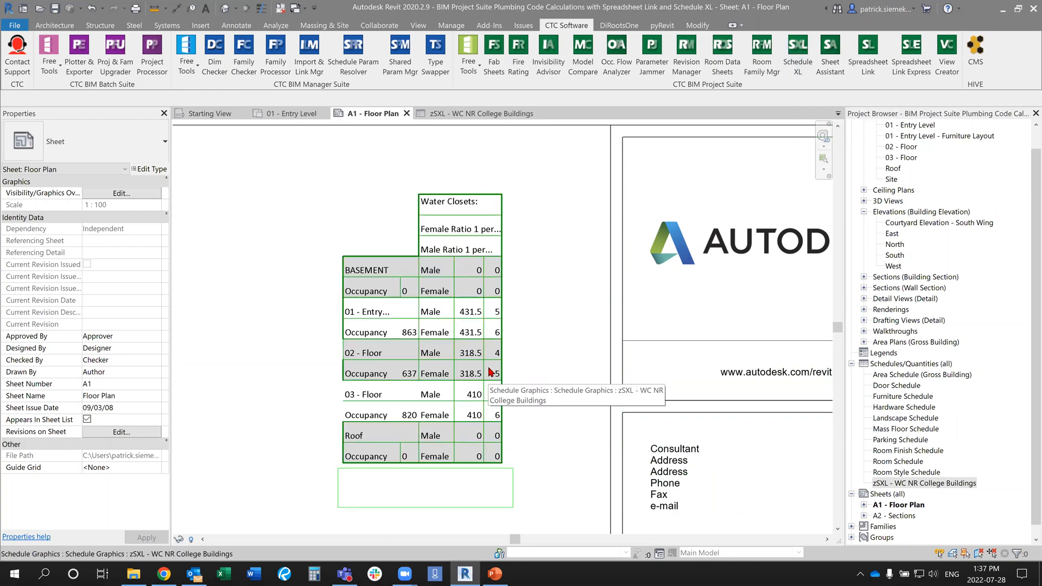
Switch to the PowerPoint presentation and run its slide show from the beginning through to the Conclusions slide.
left_click(494, 574)
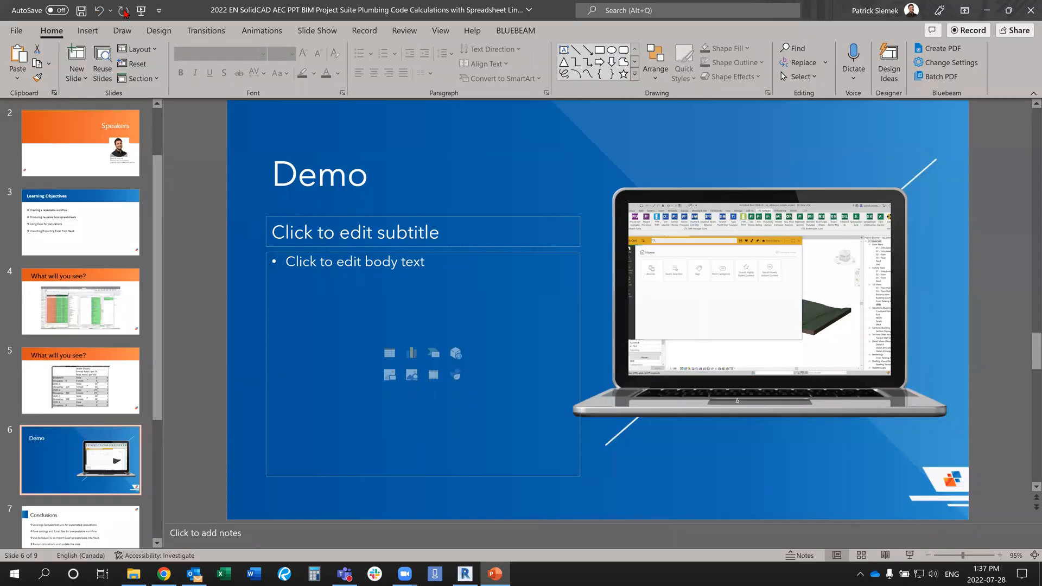
left_click(141, 11)
left_click(539, 358)
left_click(541, 358)
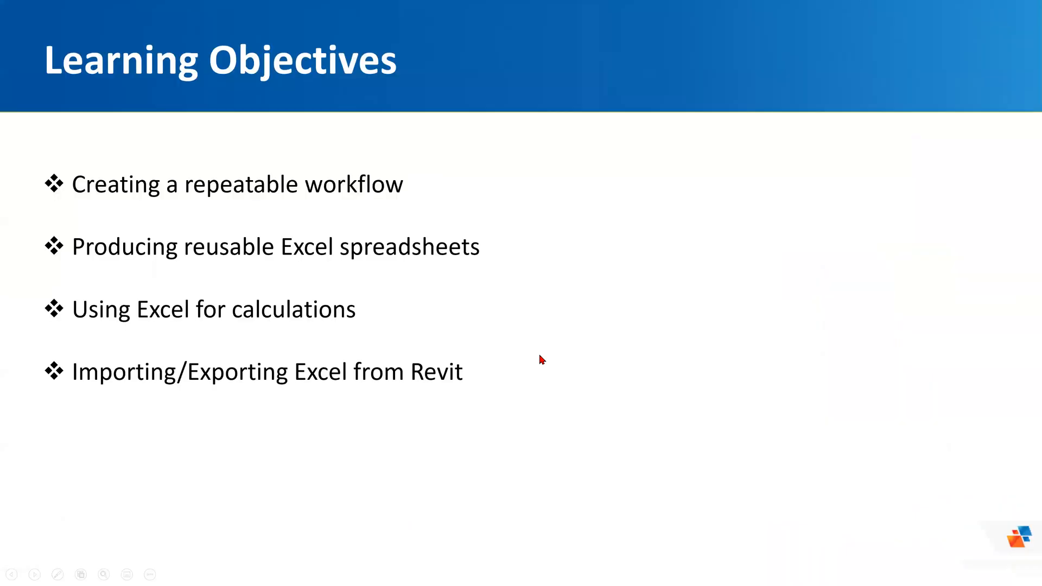
left_click(541, 359)
left_click(624, 363)
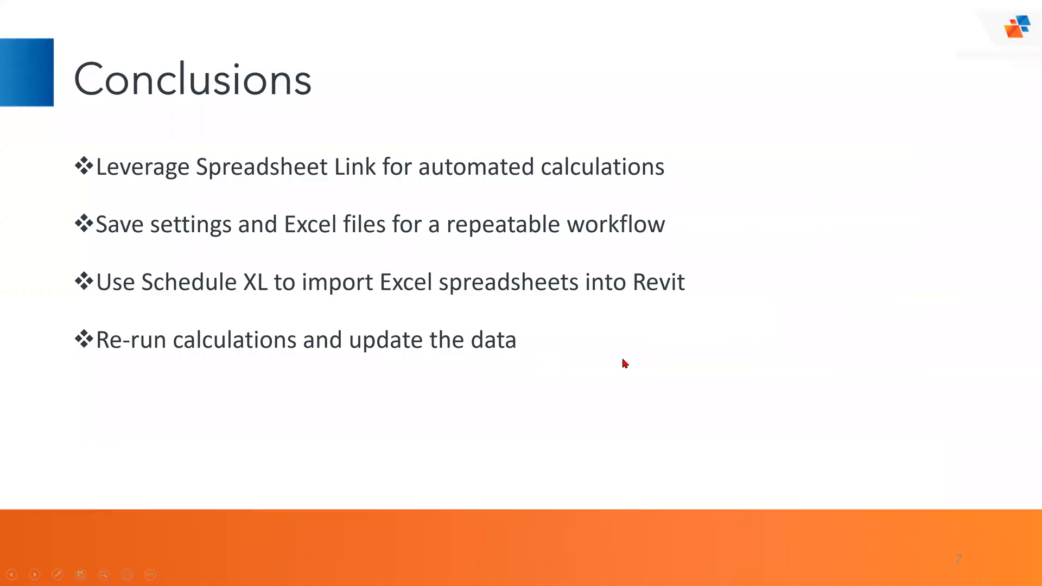